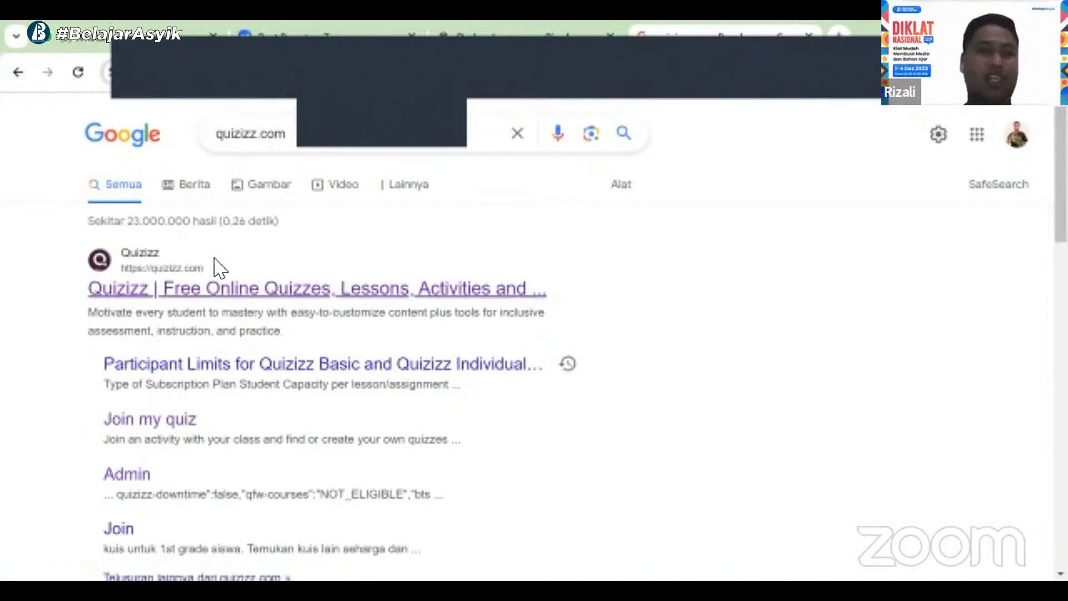
# Open the Quizizz website from the search results
pyautogui.click(189, 290)
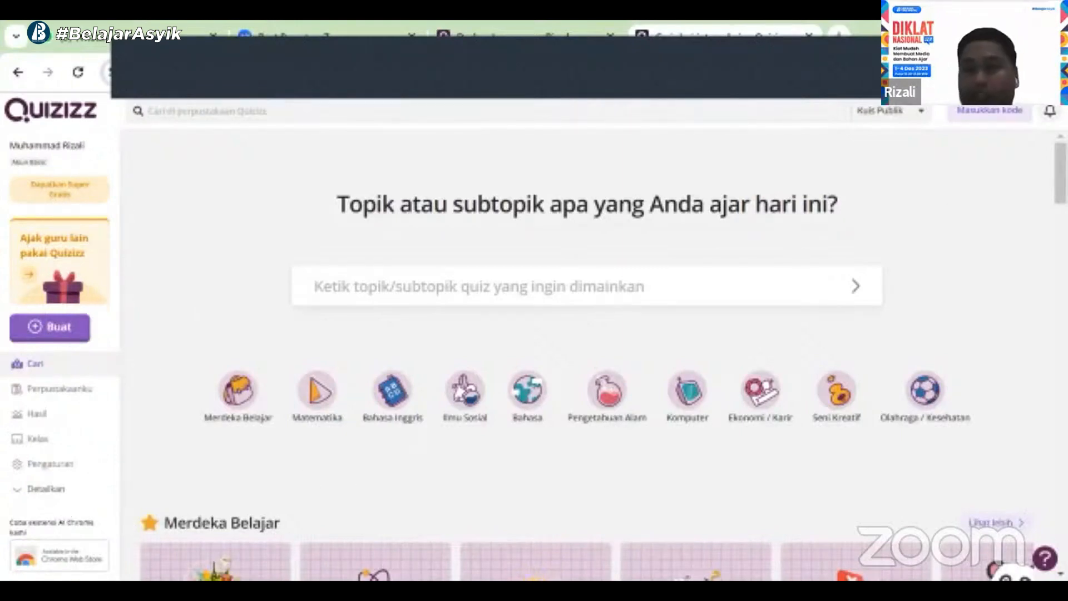
pyautogui.scroll(-10, 651, 174)
pyautogui.scroll(10, 651, 174)
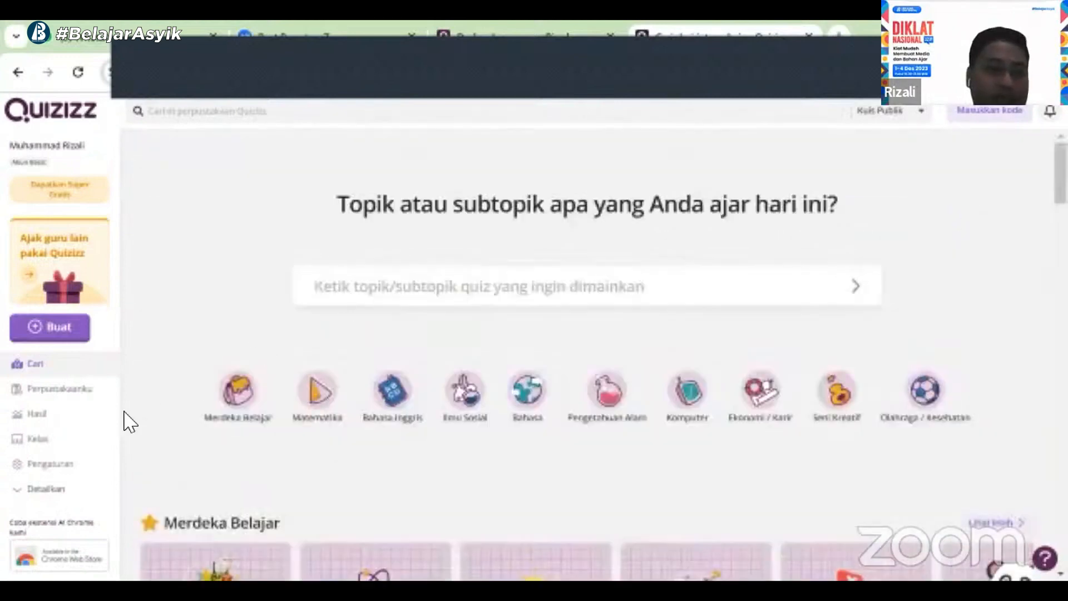
# Expand the sidebar menu and log out of the Quizizz account
pyautogui.click(78, 483)
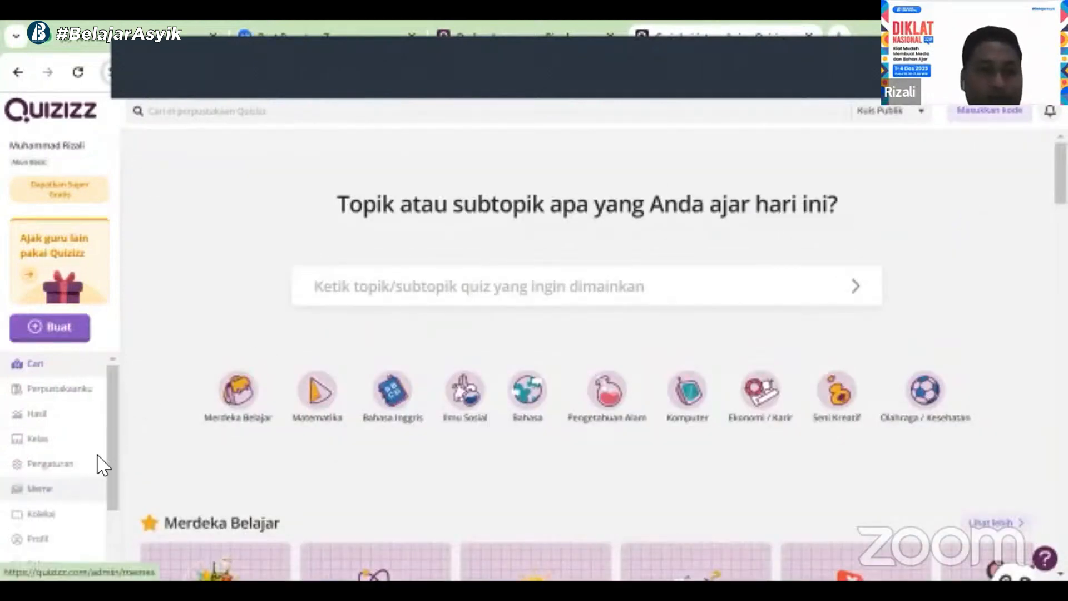
pyautogui.scroll(-3, 112, 446)
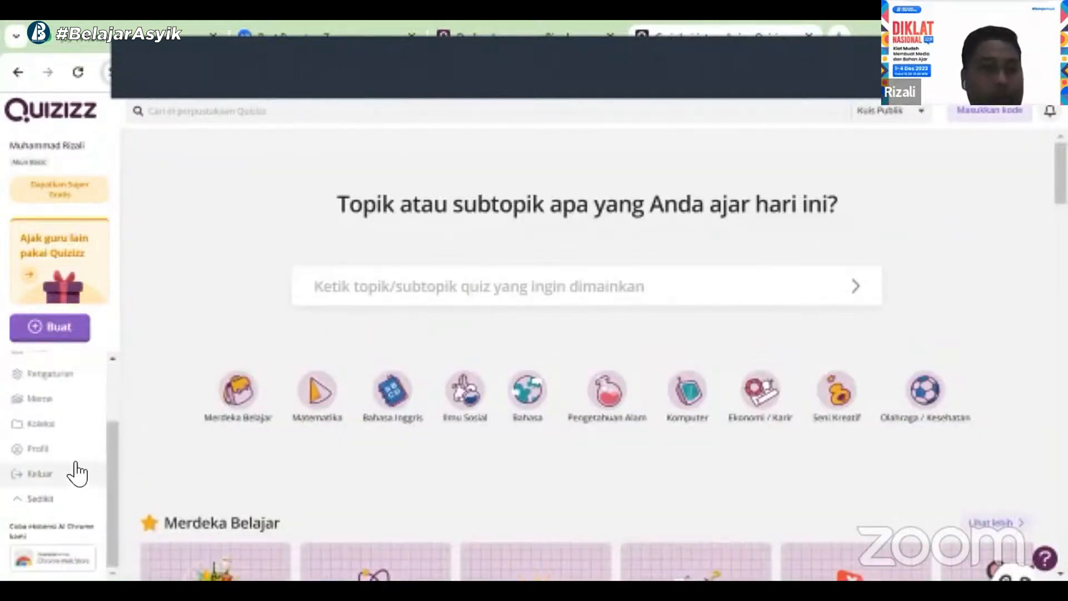
pyautogui.click(44, 474)
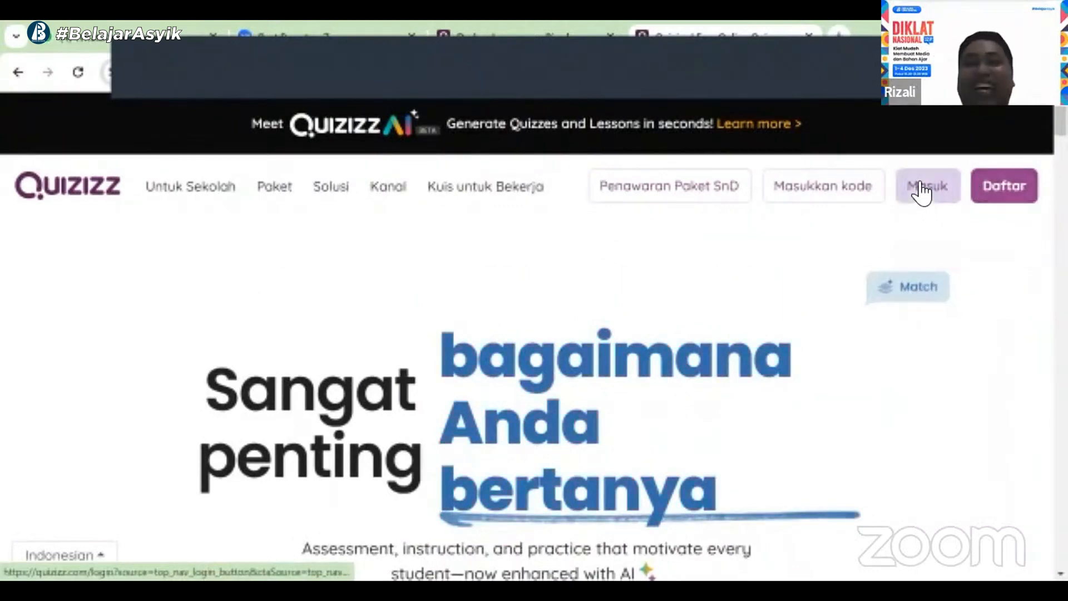
# Log back in to Quizizz with the teacher's Gmail/Belajar.id Google account
pyautogui.click(919, 189)
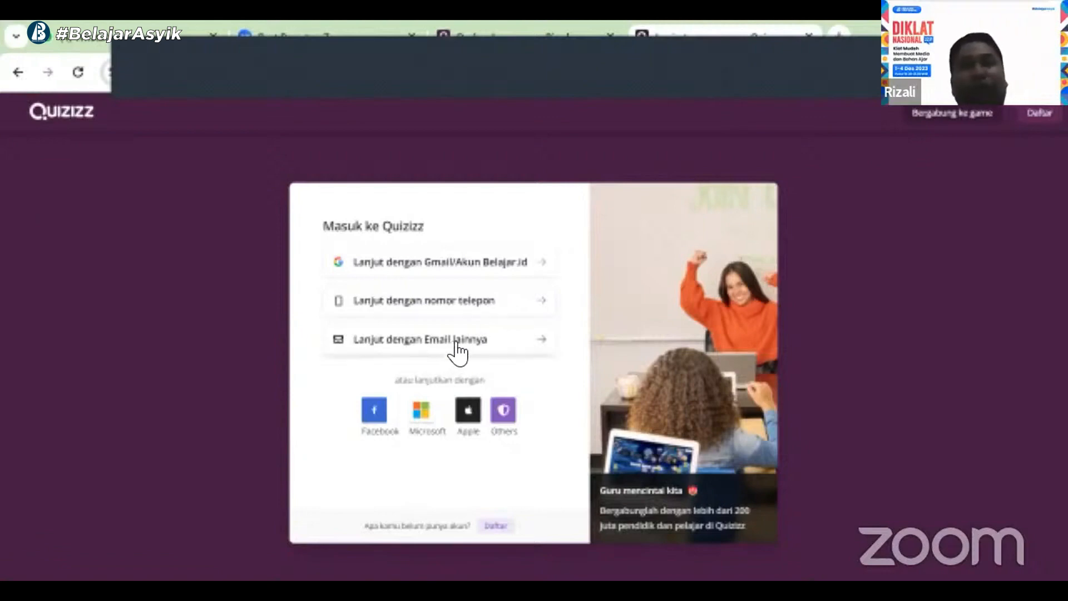
pyautogui.click(516, 265)
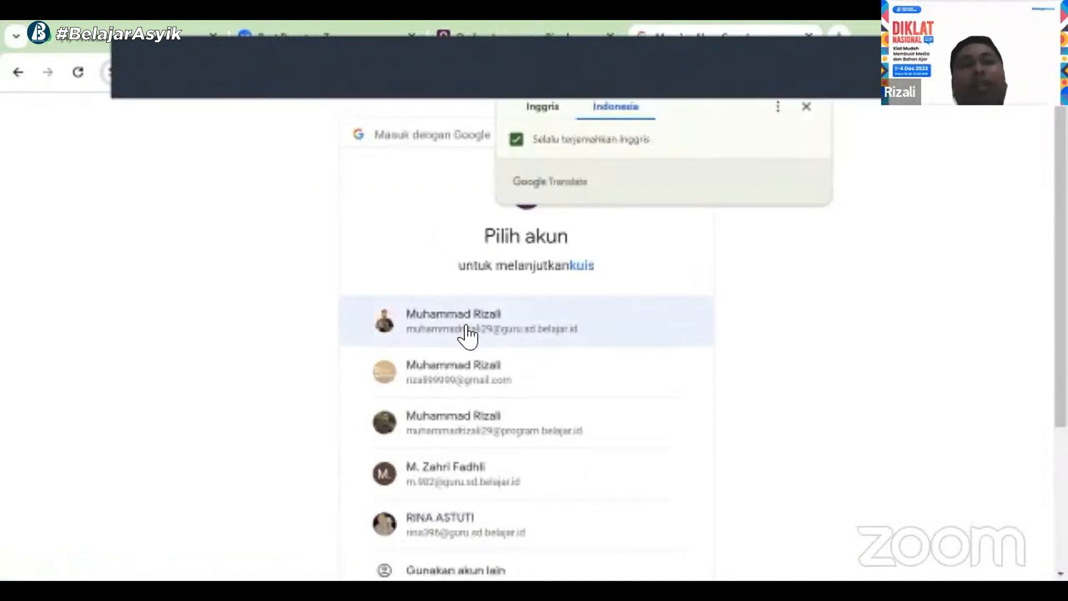
pyautogui.click(466, 334)
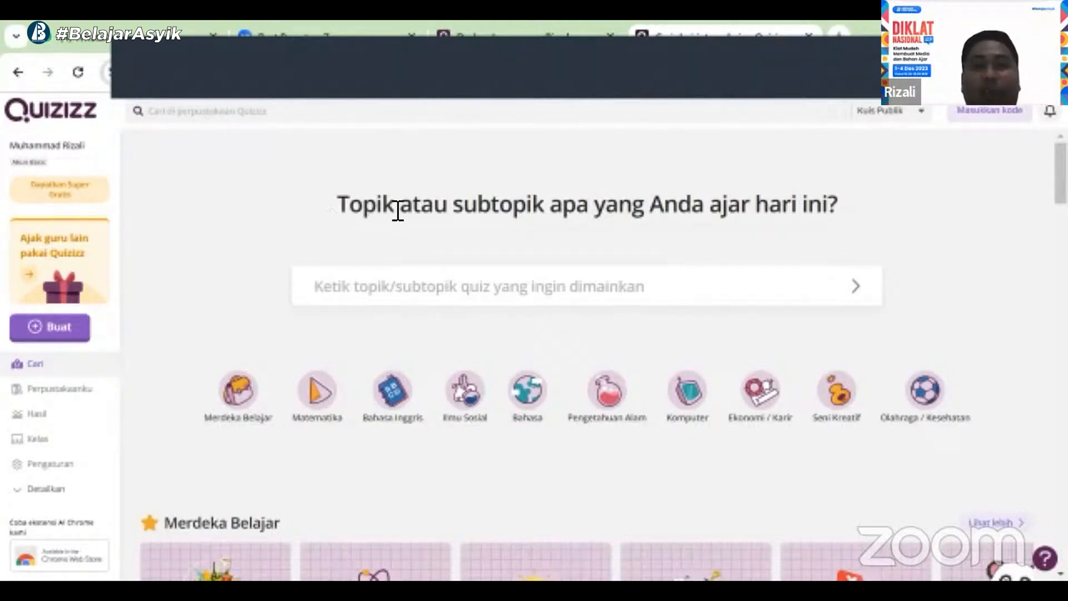
# Examine the topic search field's recent searches and the featured quiz categories on the home page
pyautogui.click(397, 297)
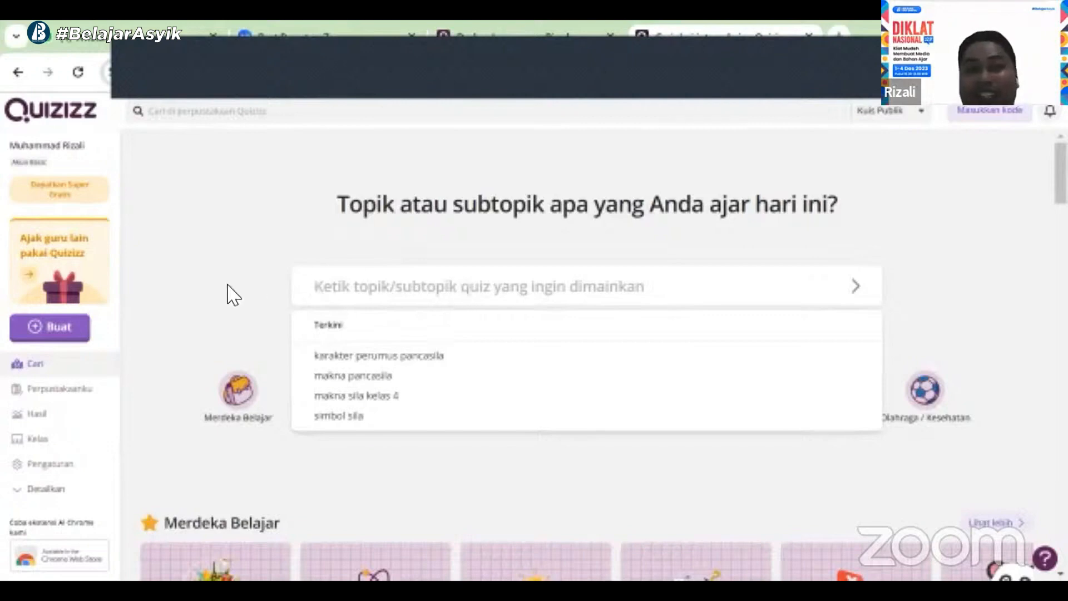
pyautogui.click(228, 362)
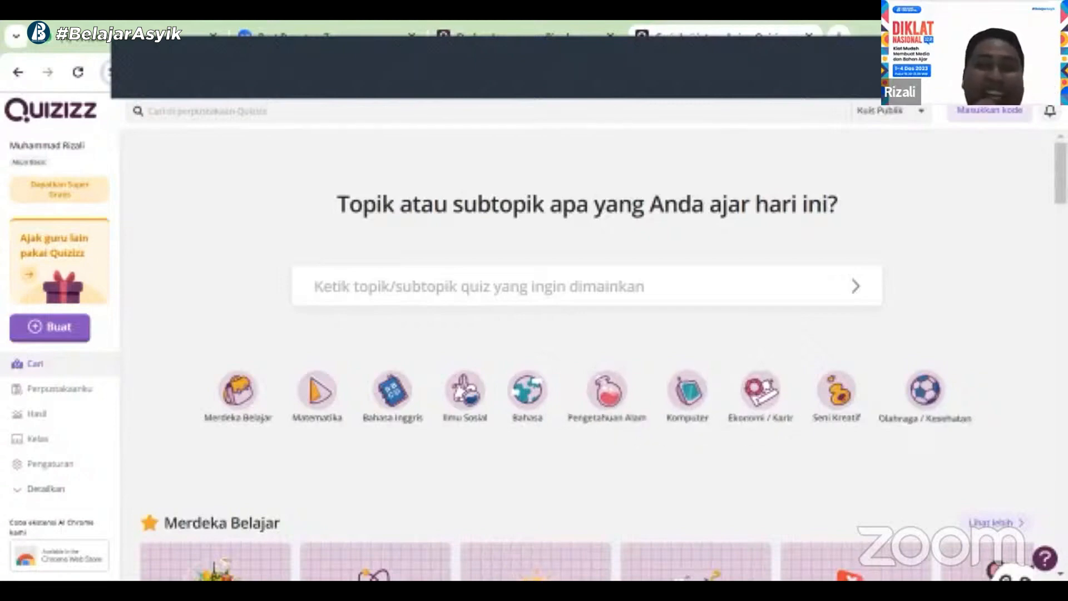
pyautogui.scroll(-5, 474, 241)
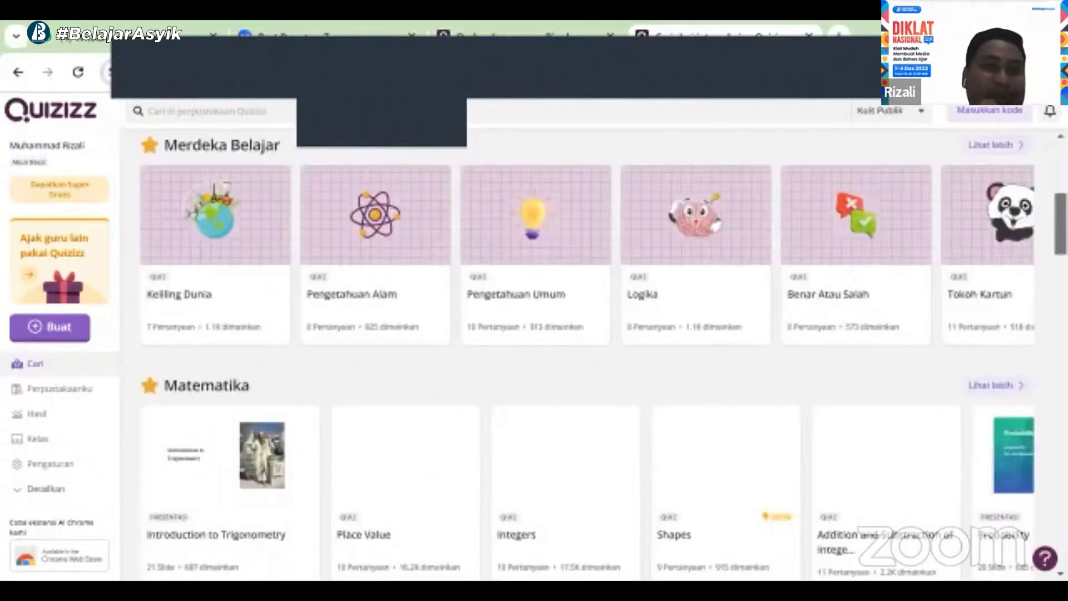
pyautogui.scroll(5, 474, 241)
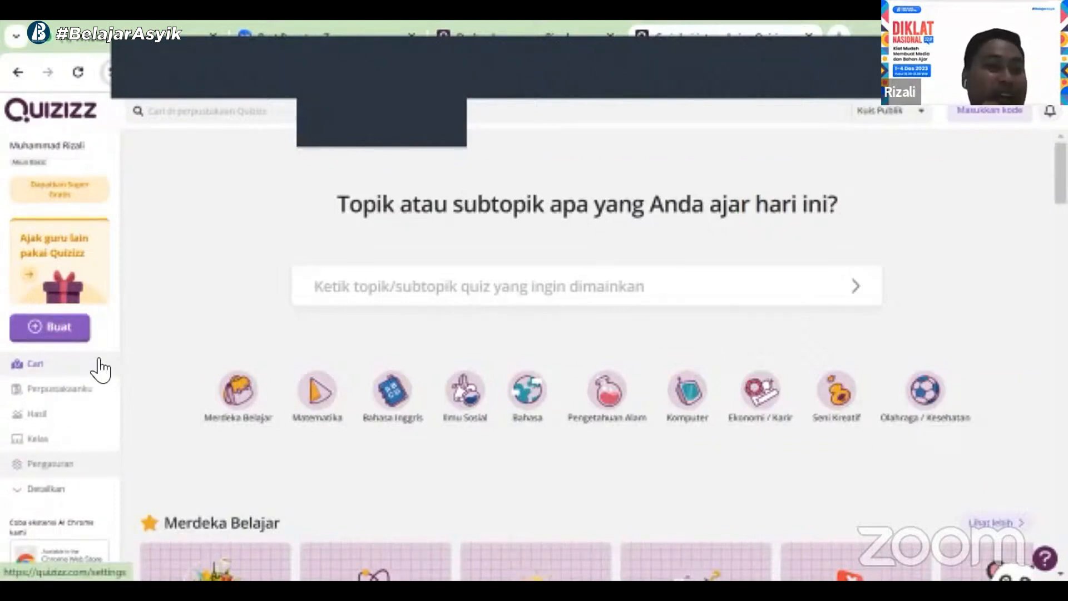
# Open the account settings and save them with the language set to Bahasa Indonesia
pyautogui.click(66, 465)
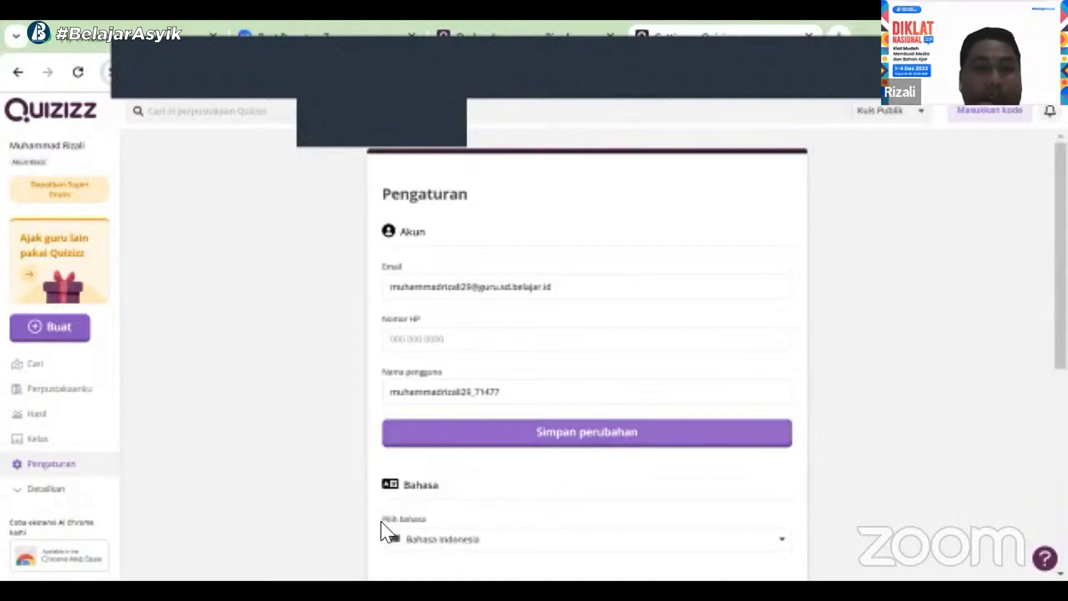
pyautogui.click(784, 540)
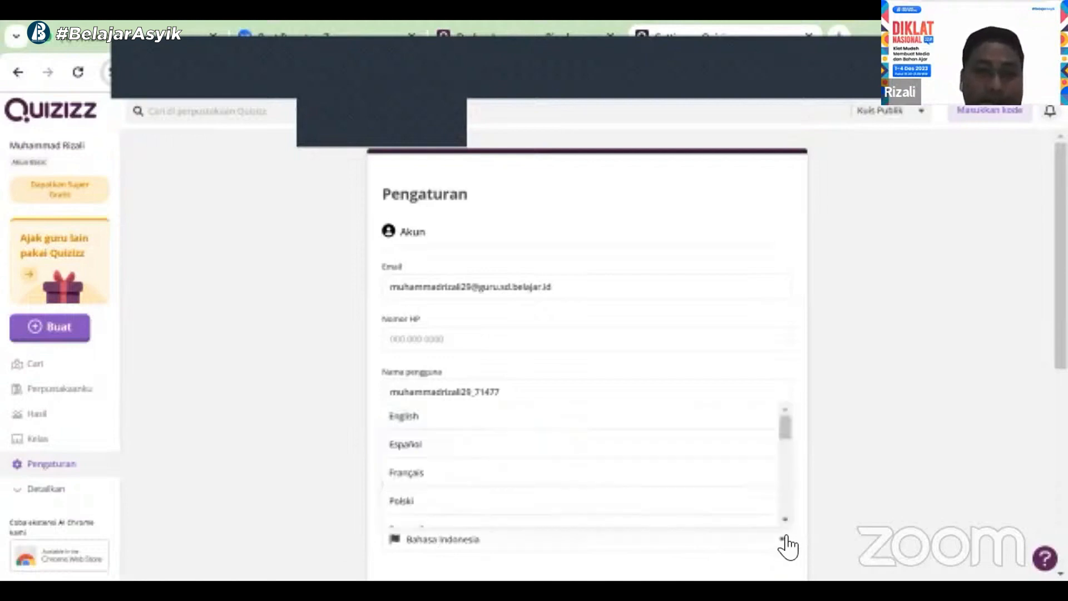
pyautogui.click(478, 543)
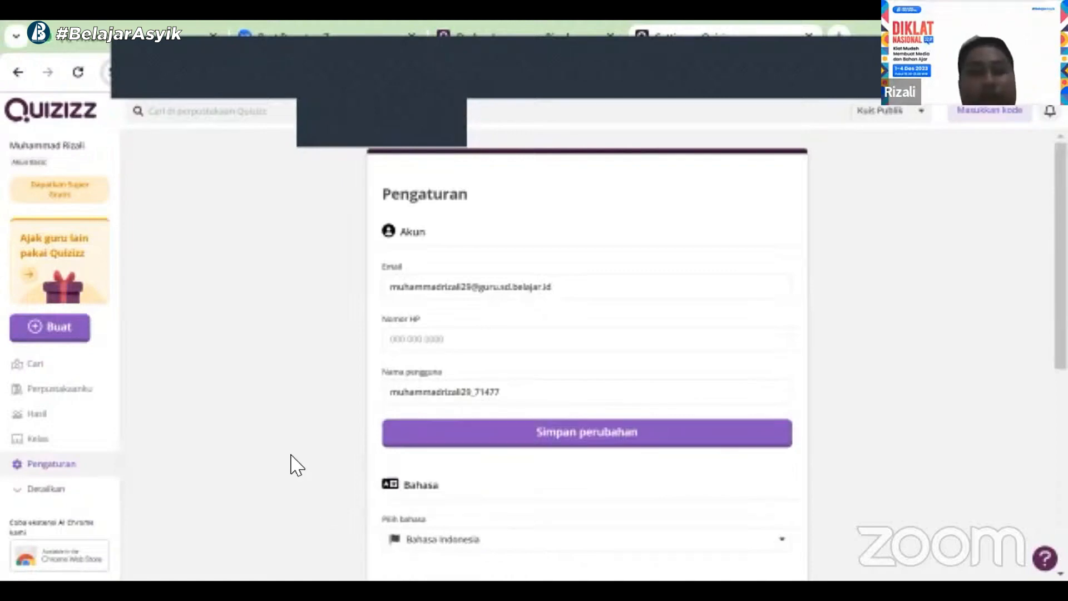
pyautogui.click(547, 445)
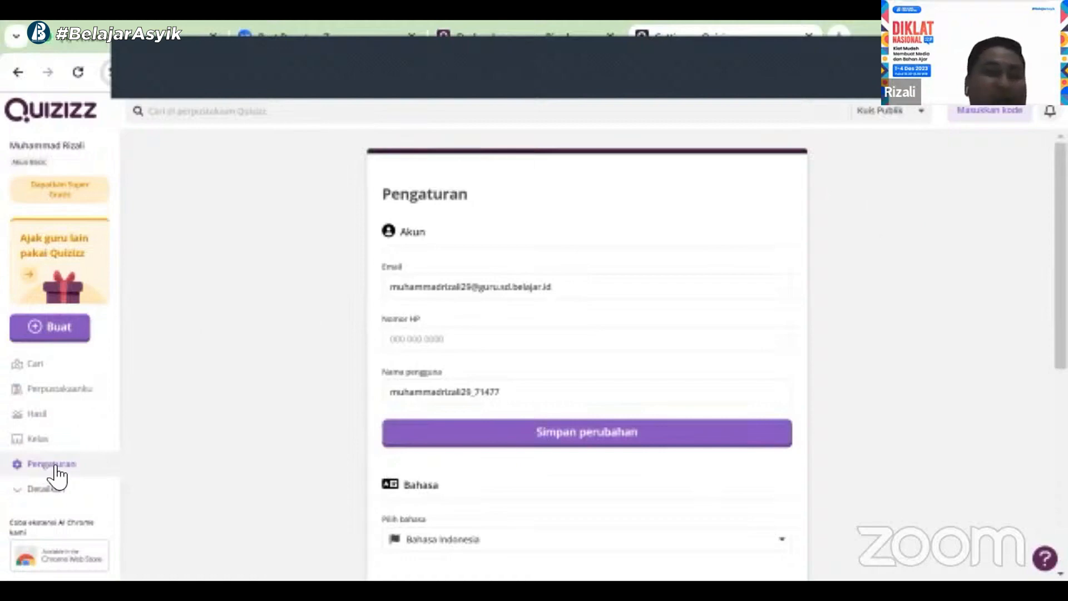
# Return to the Cari search page and open the Perpustakaanku library of own quizzes
pyautogui.click(49, 341)
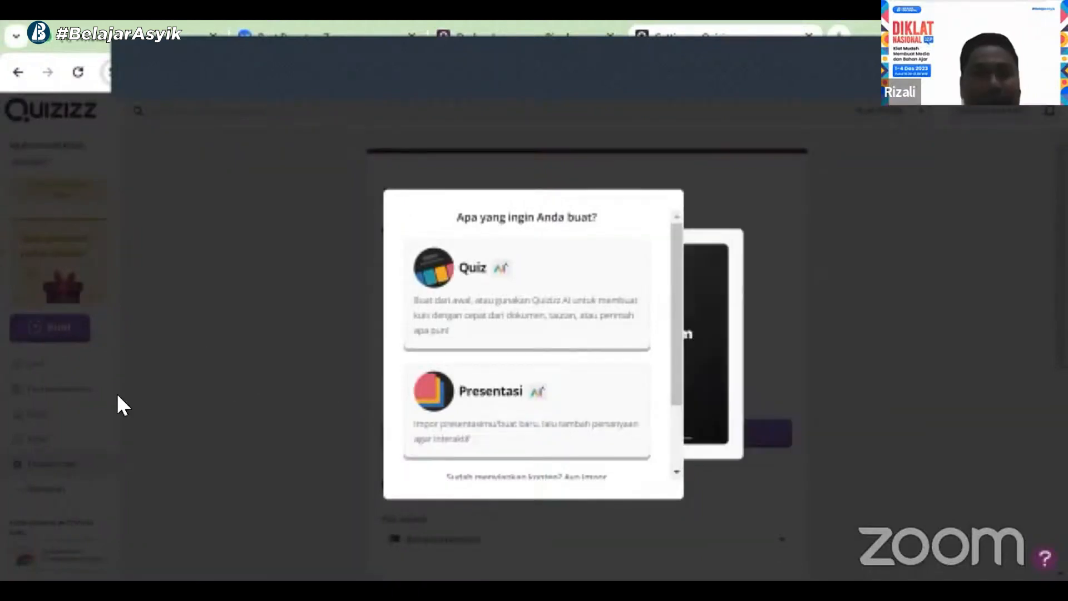
pyautogui.click(51, 370)
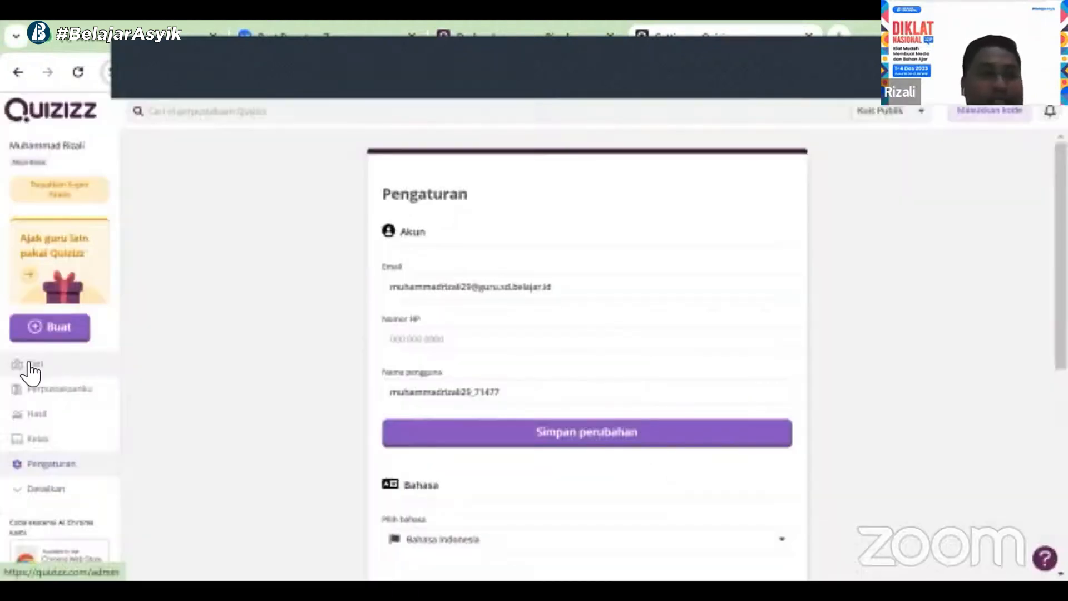
pyautogui.click(52, 368)
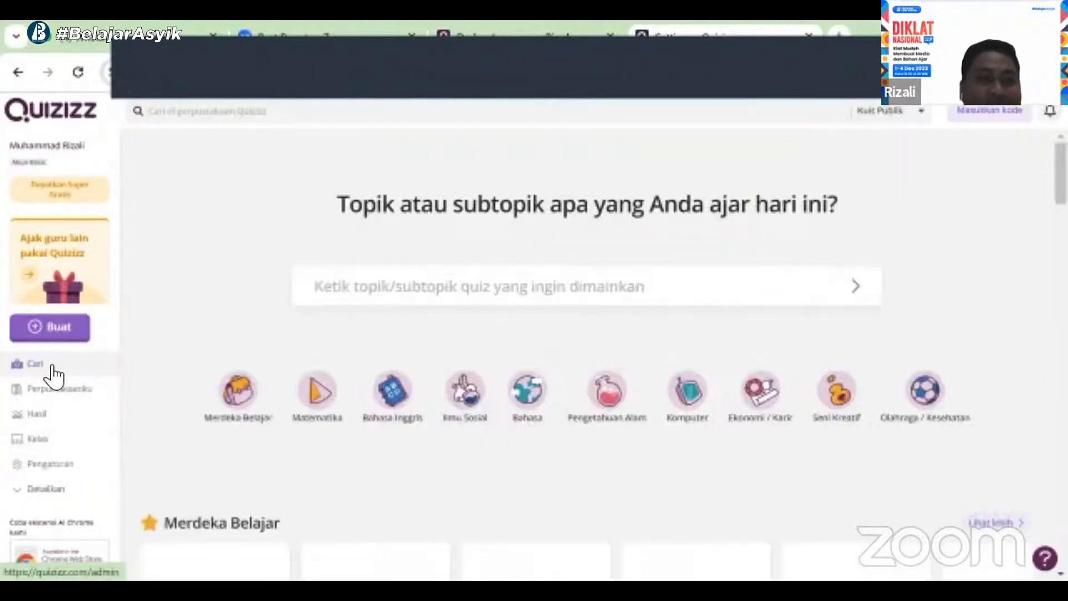
pyautogui.click(411, 288)
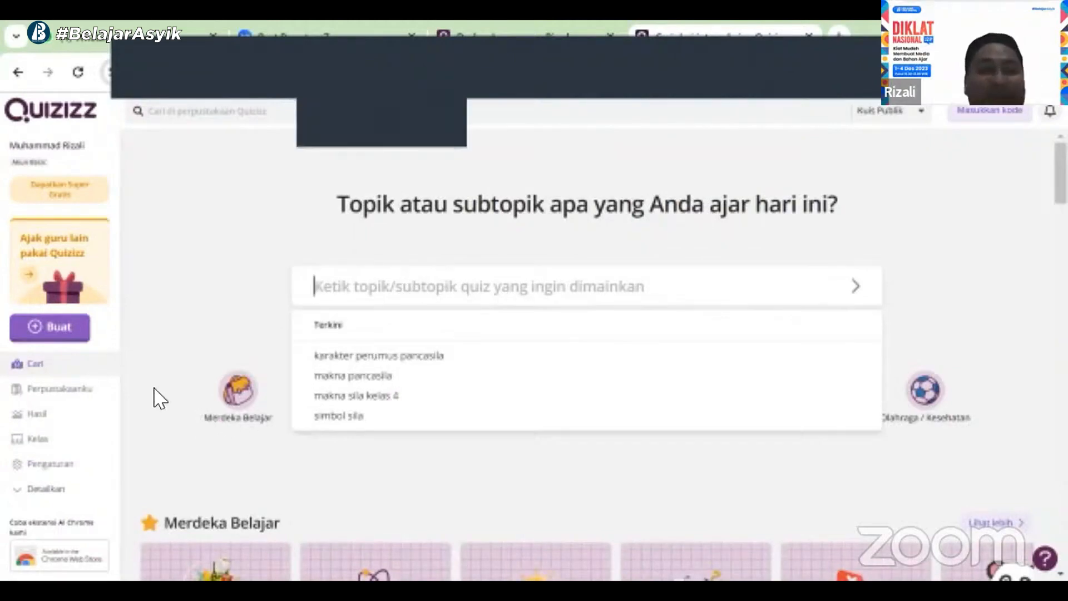
pyautogui.click(82, 392)
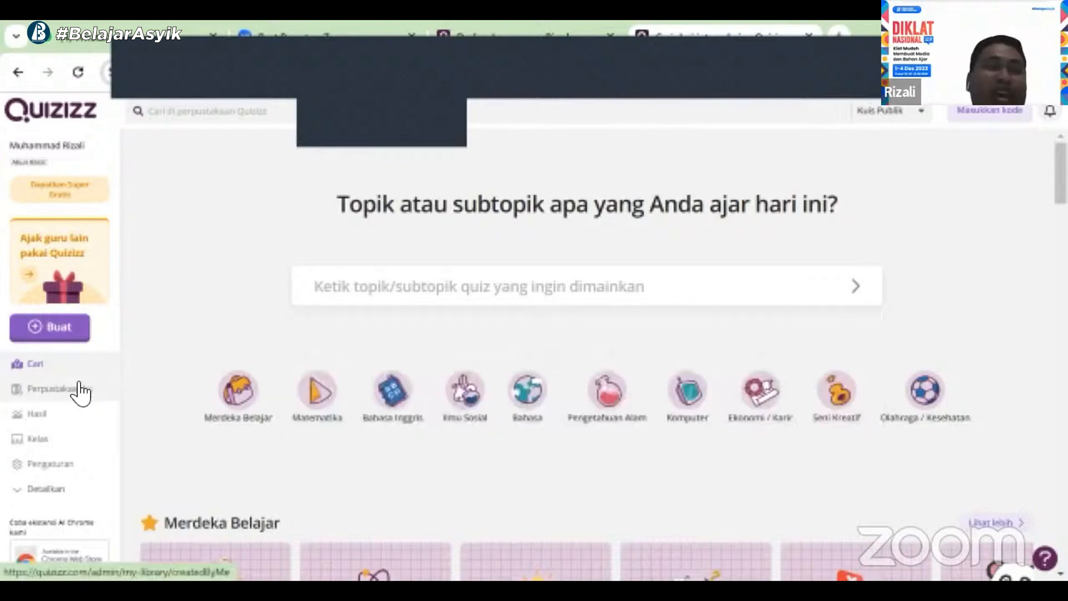
pyautogui.click(81, 396)
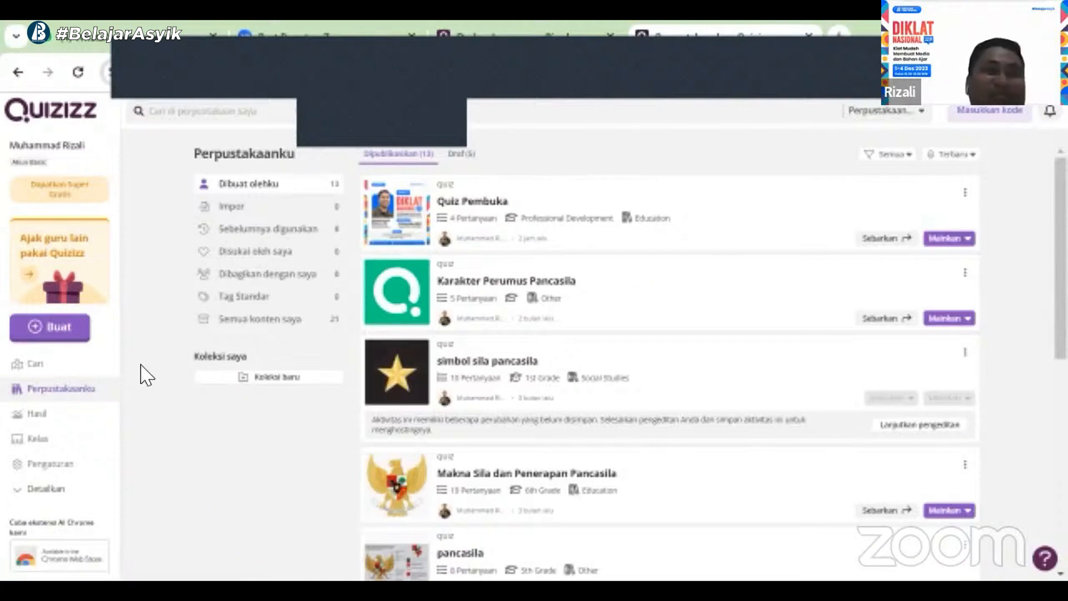
# Review the Hasil reports page and the Kelas classes page
pyautogui.click(61, 416)
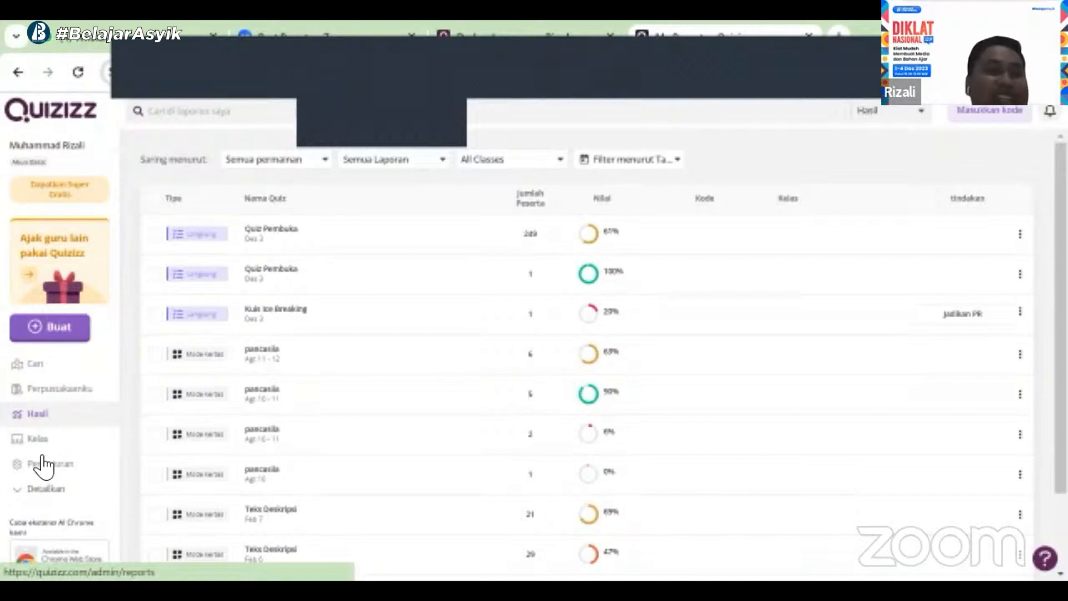
pyautogui.click(40, 440)
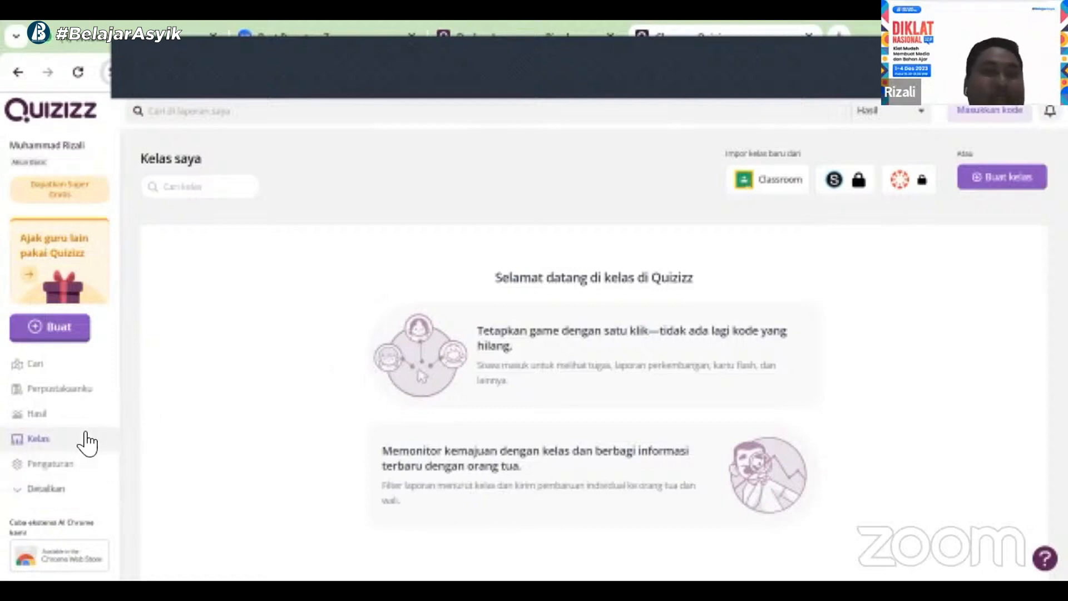
# Expand the sidebar menu and view the Meme and Koleksi pages
pyautogui.click(95, 481)
pyautogui.scroll(-1, 67, 459)
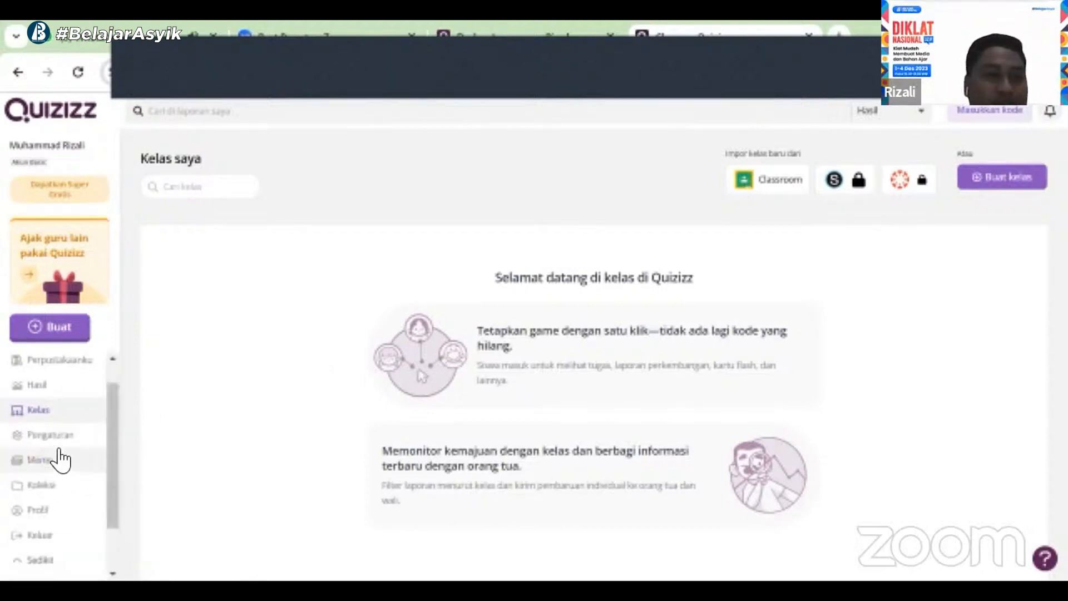
pyautogui.click(60, 460)
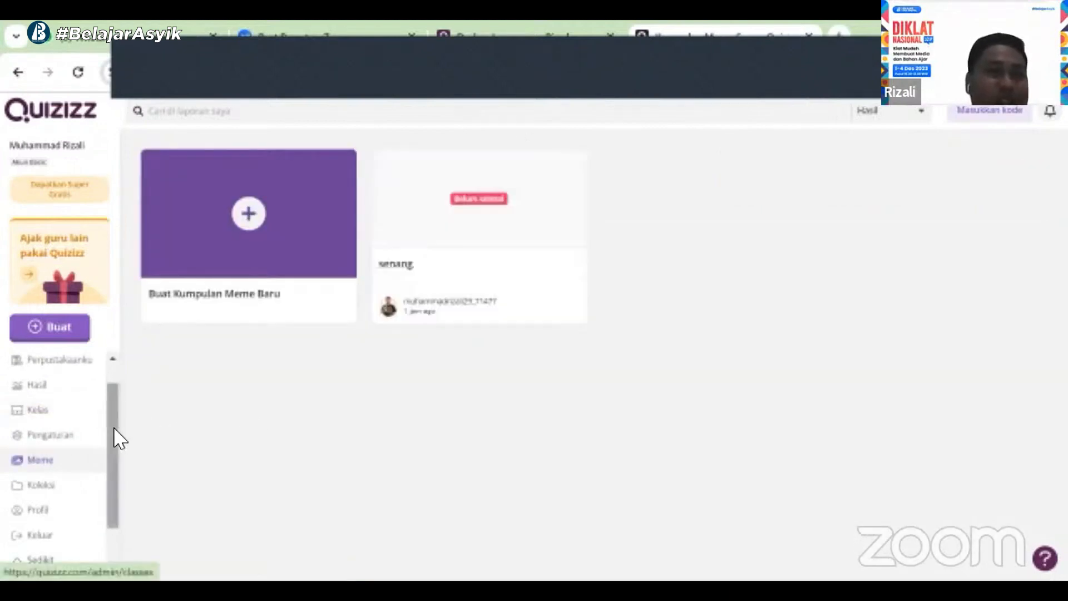
pyautogui.scroll(-1, 67, 451)
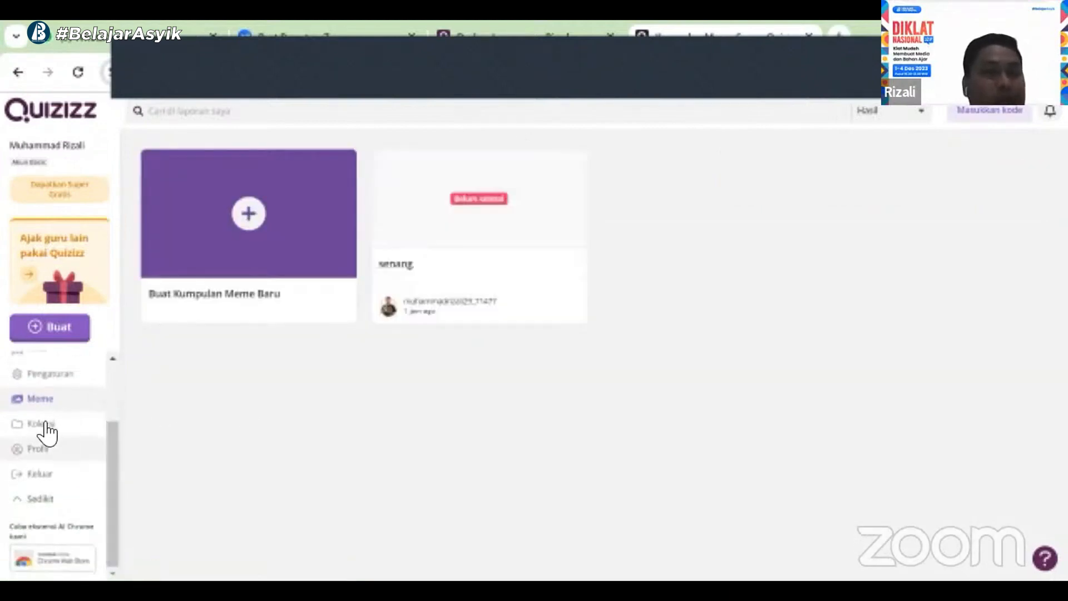
pyautogui.click(46, 424)
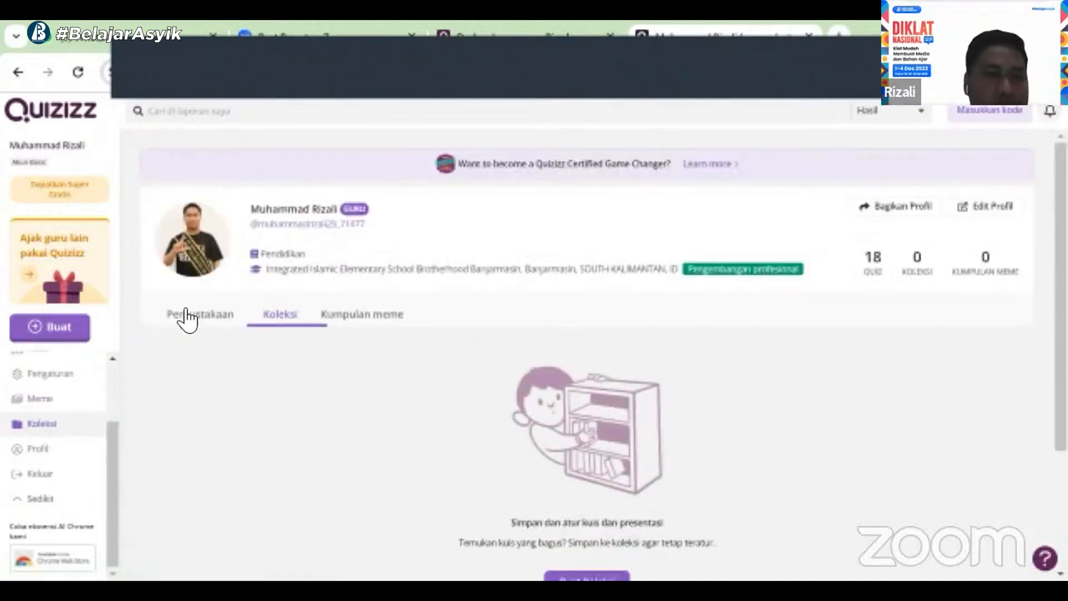
# Open the teacher profile page, then go back to the Cari search page
pyautogui.click(100, 449)
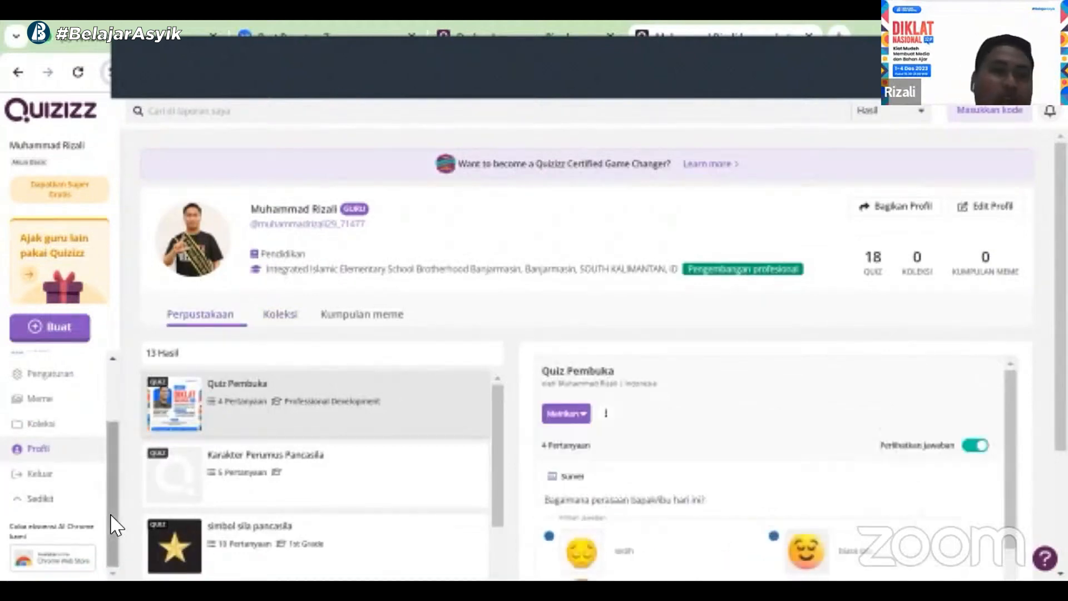
pyautogui.scroll(3, 111, 504)
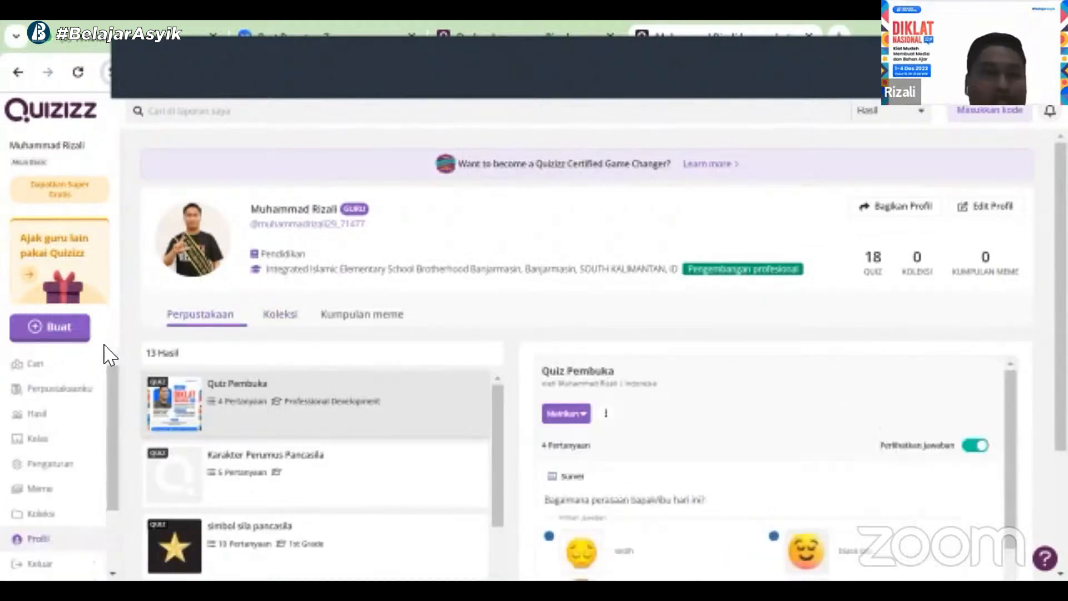
pyautogui.click(64, 376)
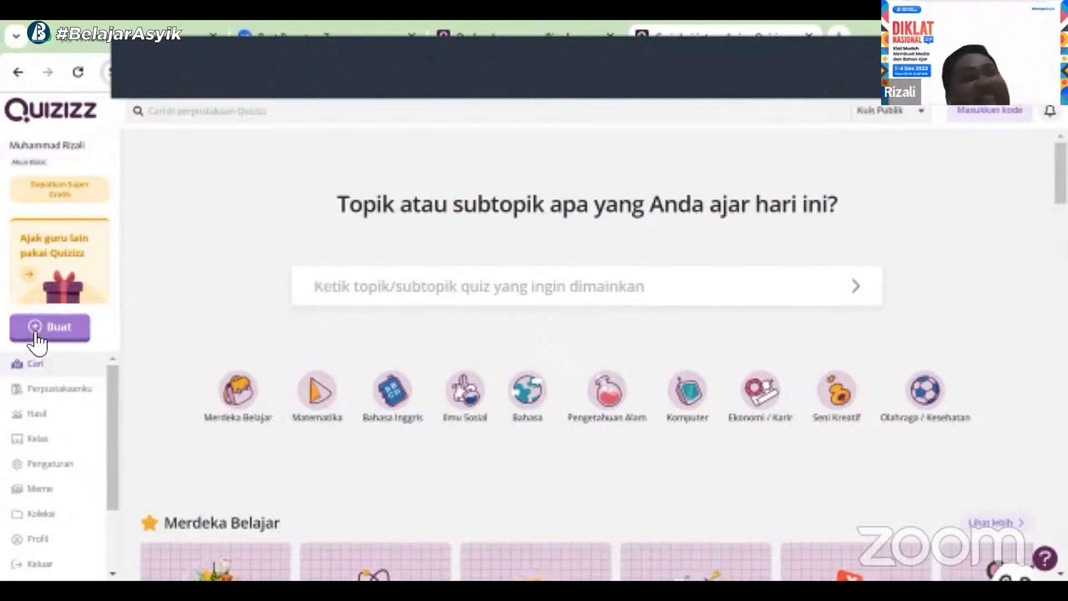
# Create a new quiz from scratch and add a Pilihan ganda multiple-choice question
pyautogui.click(75, 329)
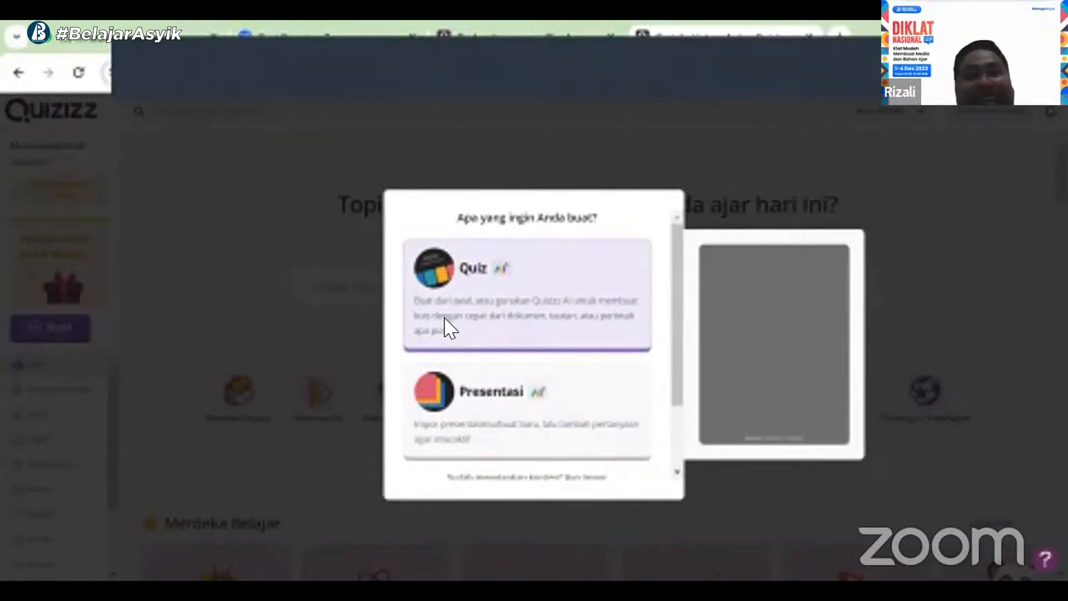
pyautogui.click(448, 327)
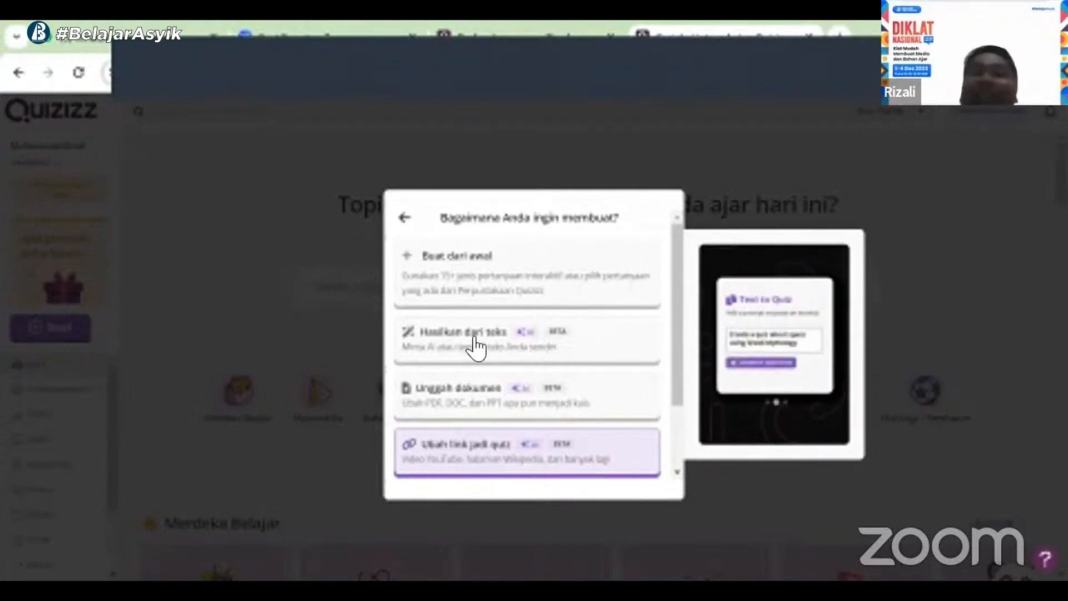
pyautogui.click(466, 281)
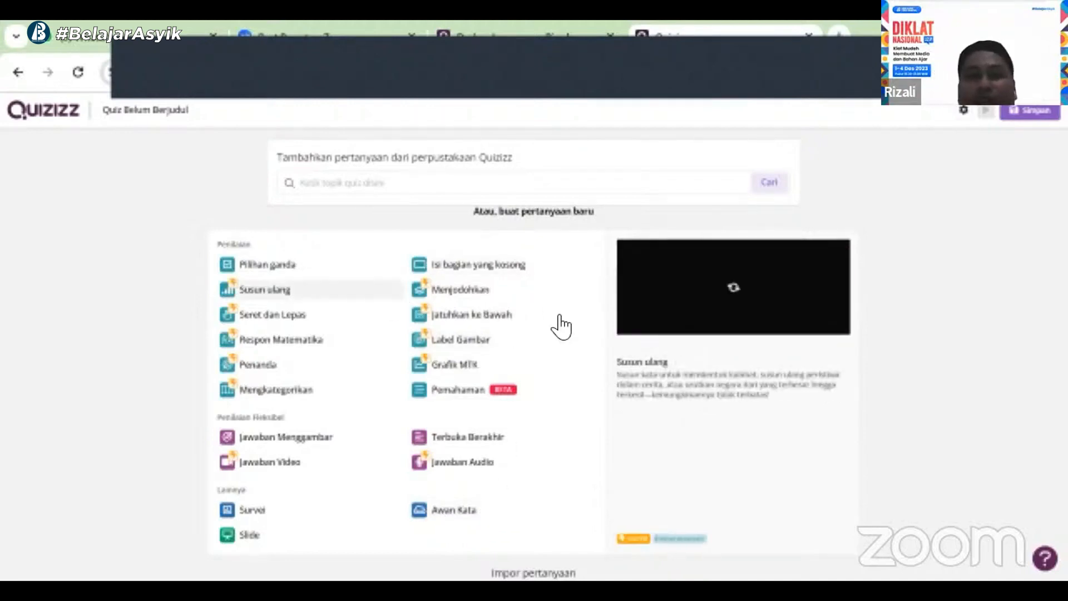
pyautogui.click(262, 266)
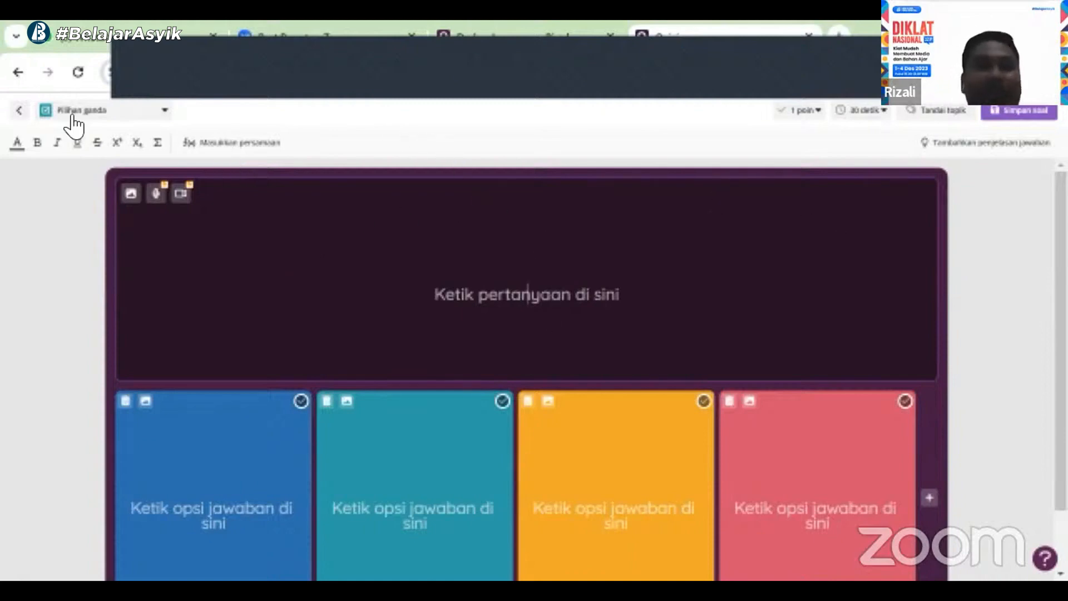
pyautogui.click(164, 114)
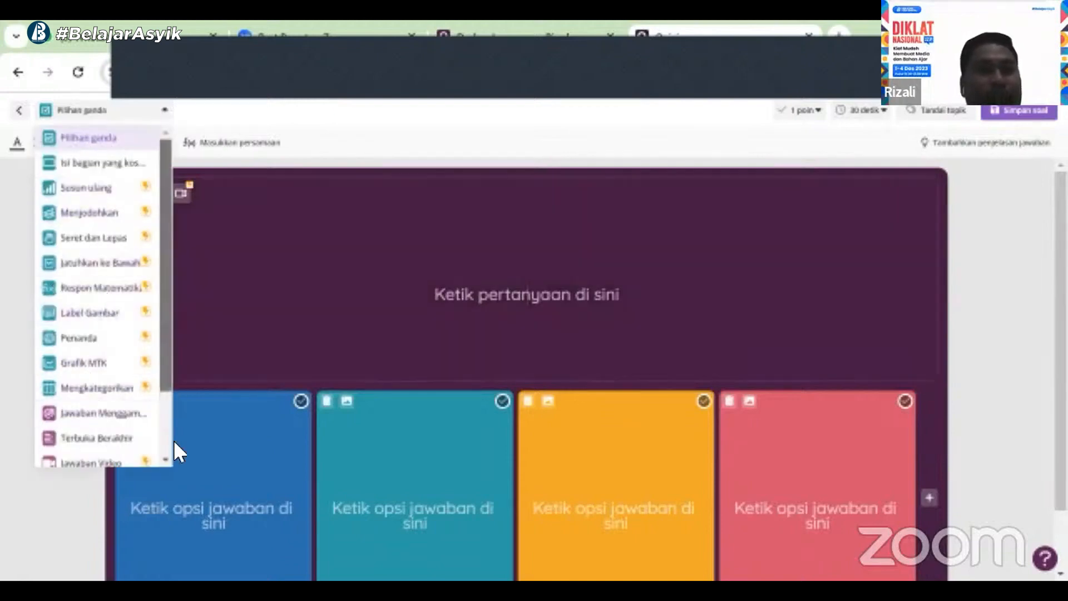
pyautogui.scroll(-1, 169, 439)
pyautogui.scroll(1, 176, 251)
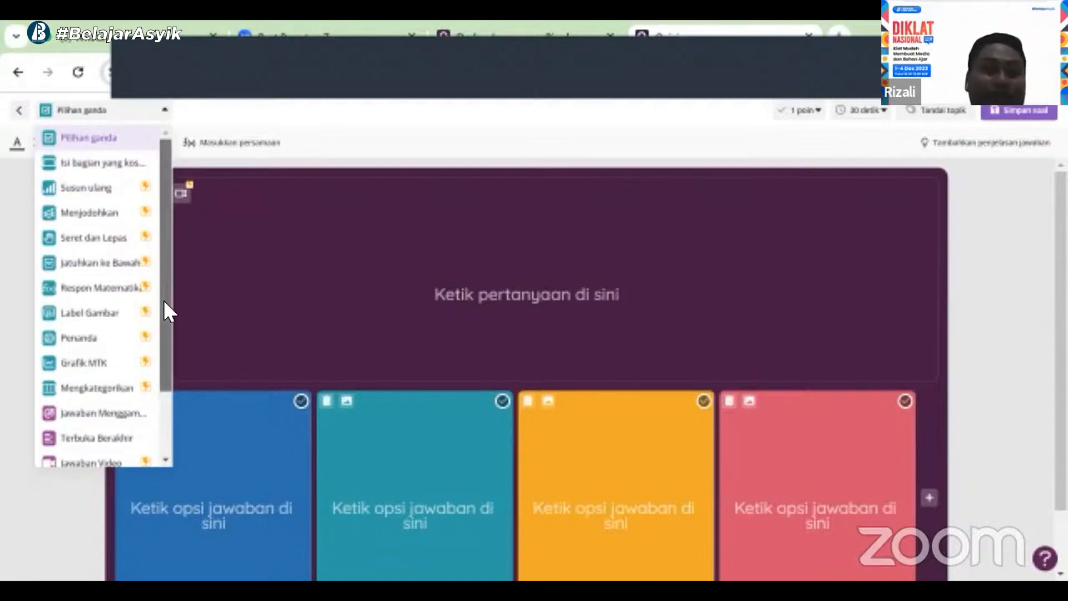
# Enter the question text "Siapa nama priseden kita sekarang?" in the question box
pyautogui.click(241, 310)
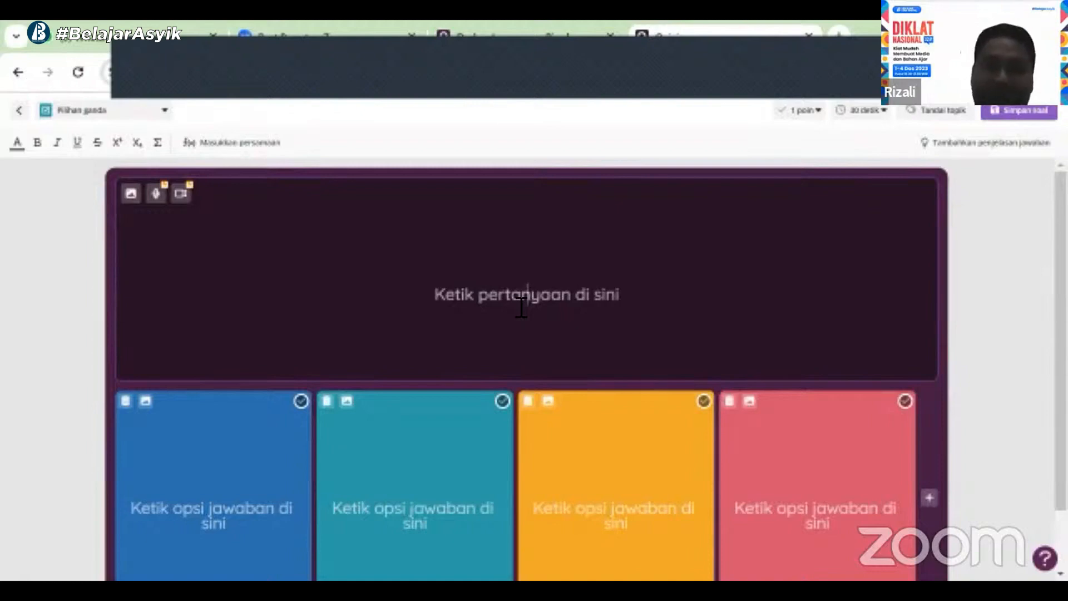
pyautogui.write('Siapa nam')
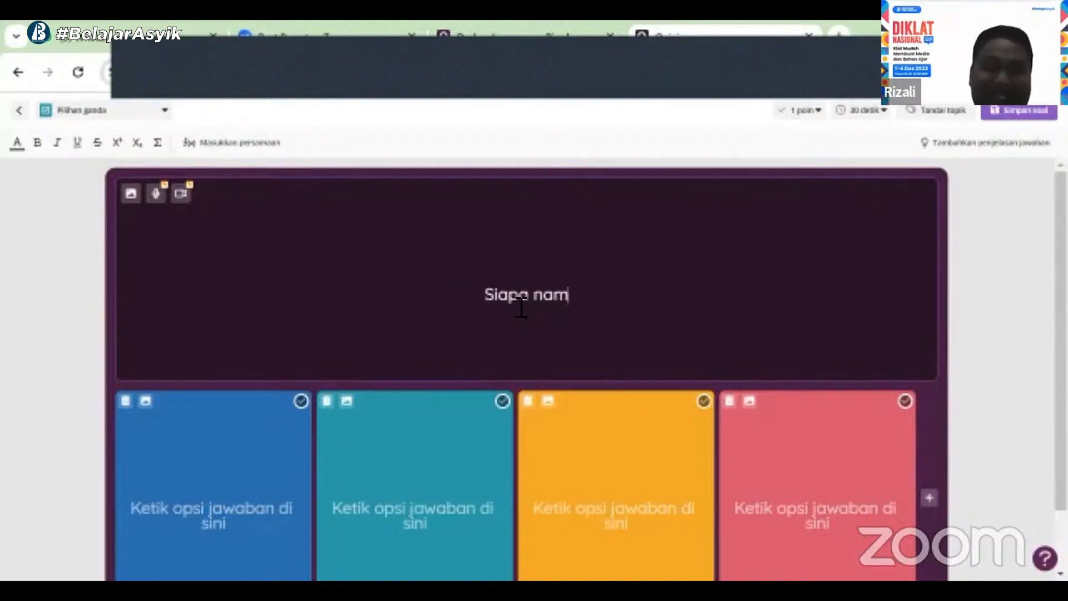
pyautogui.write('a poresi')
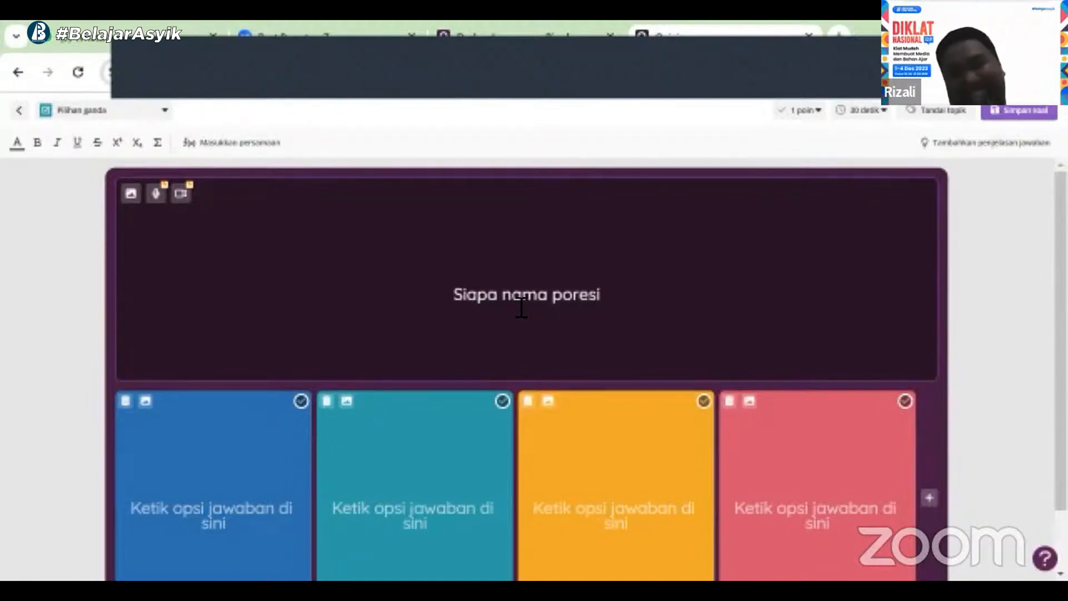
pyautogui.press('BackSpace')
pyautogui.press('BackSpace')
pyautogui.press('BackSpace')
pyautogui.press('BackSpace')
pyautogui.press('BackSpace')
pyautogui.write('risede')
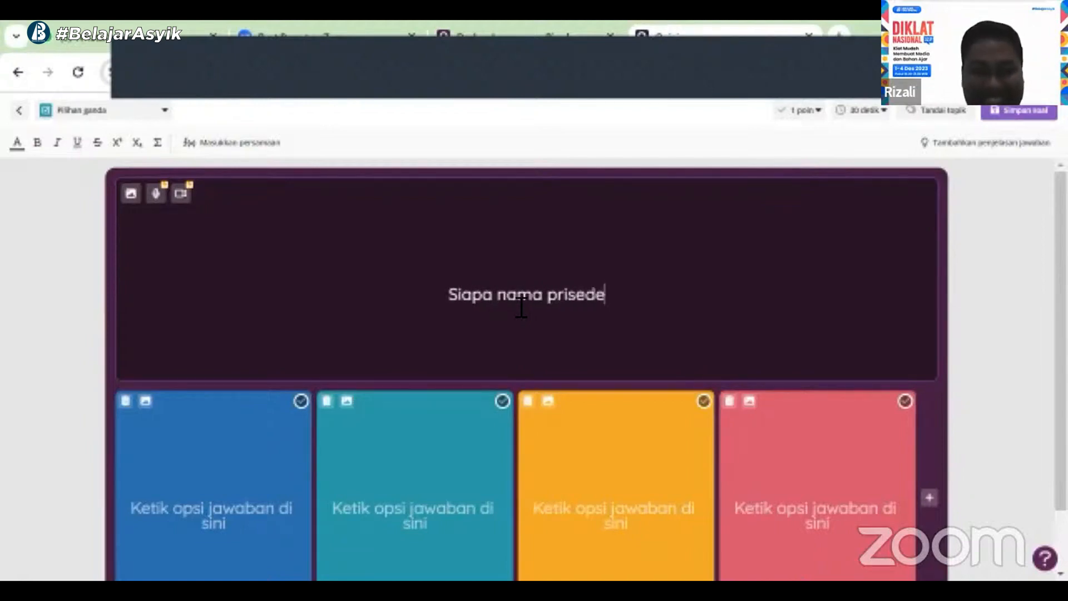
pyautogui.write('n kita sekara')
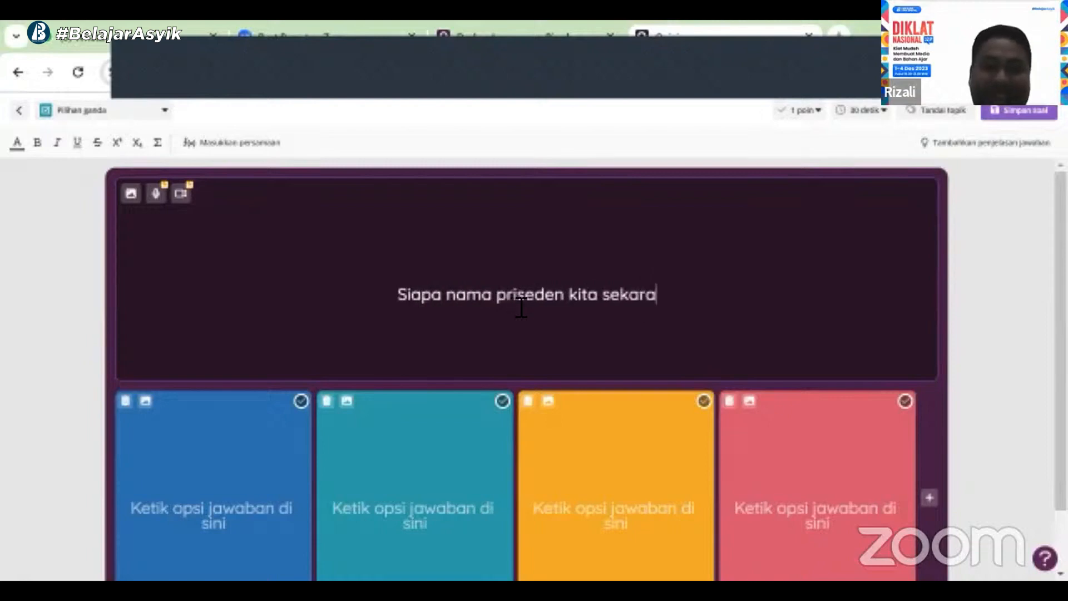
pyautogui.write('ng')
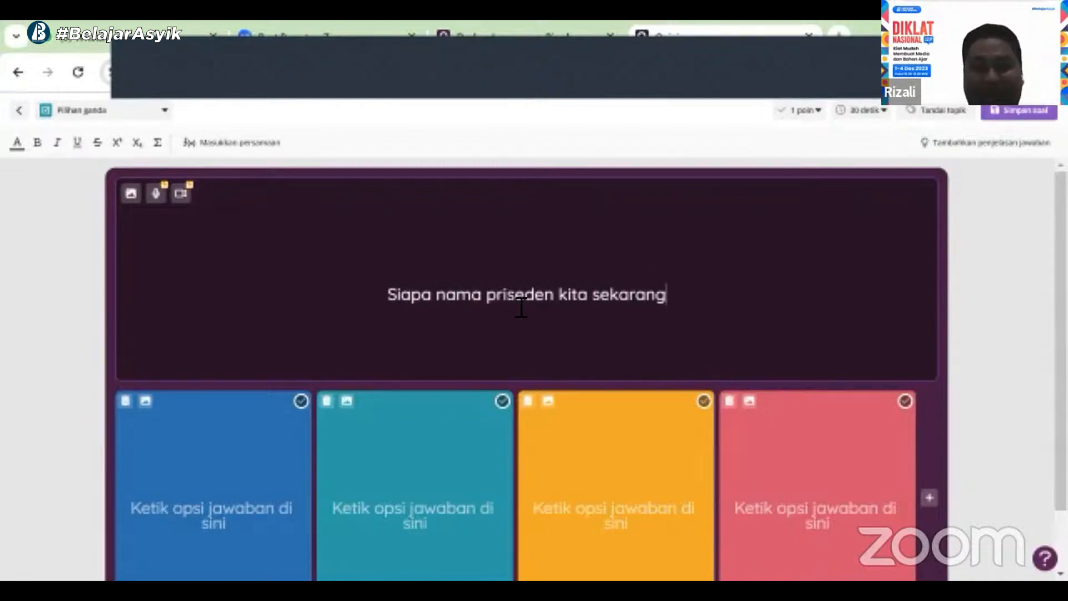
pyautogui.write('?')
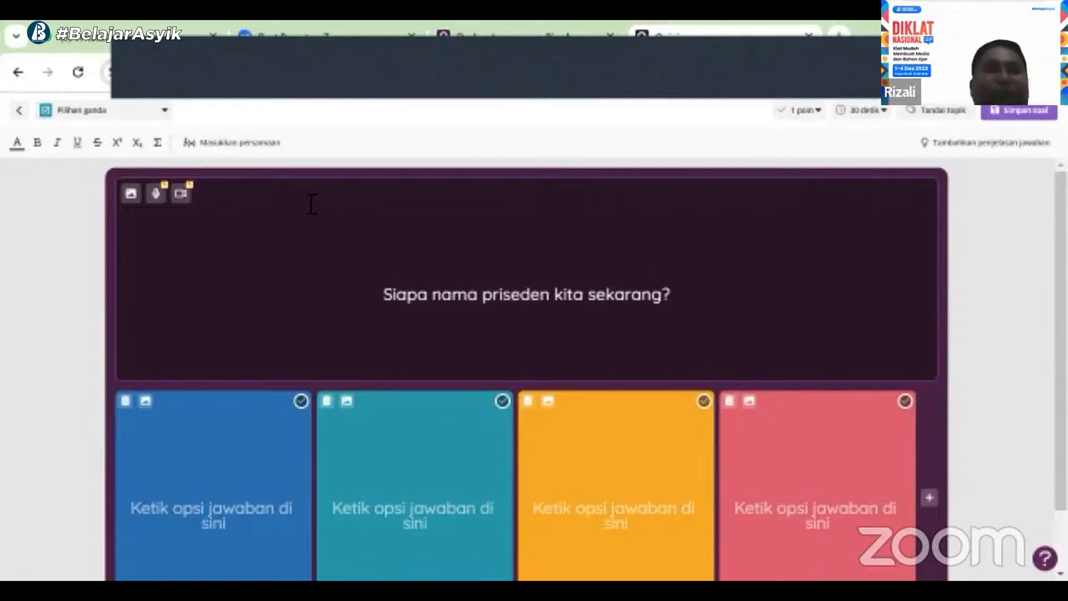
# Add an image to the question by searching images for "indonesia" and saving the Indonesia map picture
pyautogui.click(131, 193)
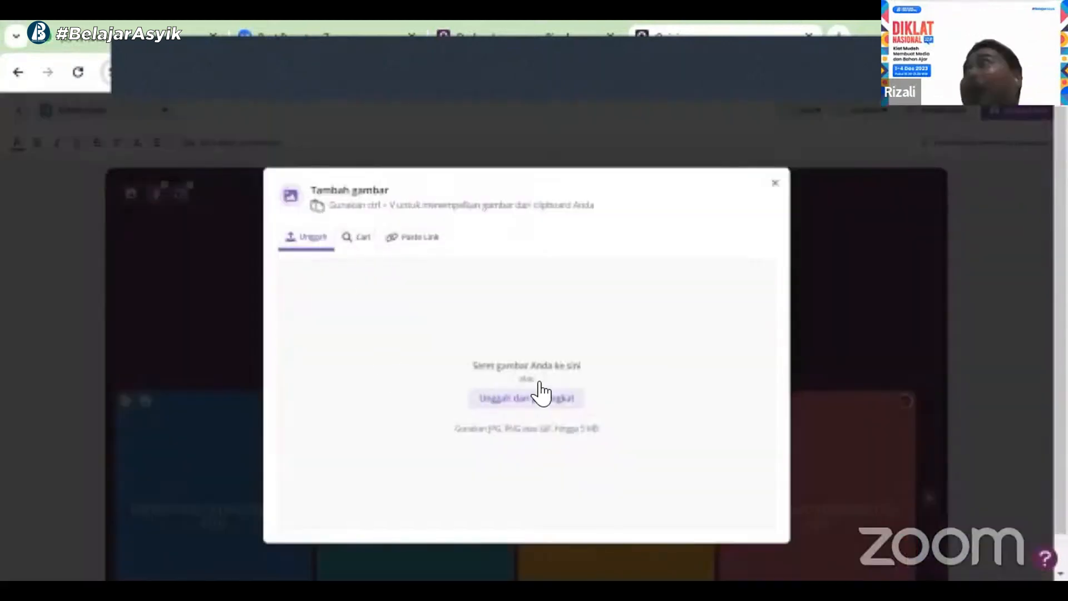
pyautogui.click(363, 242)
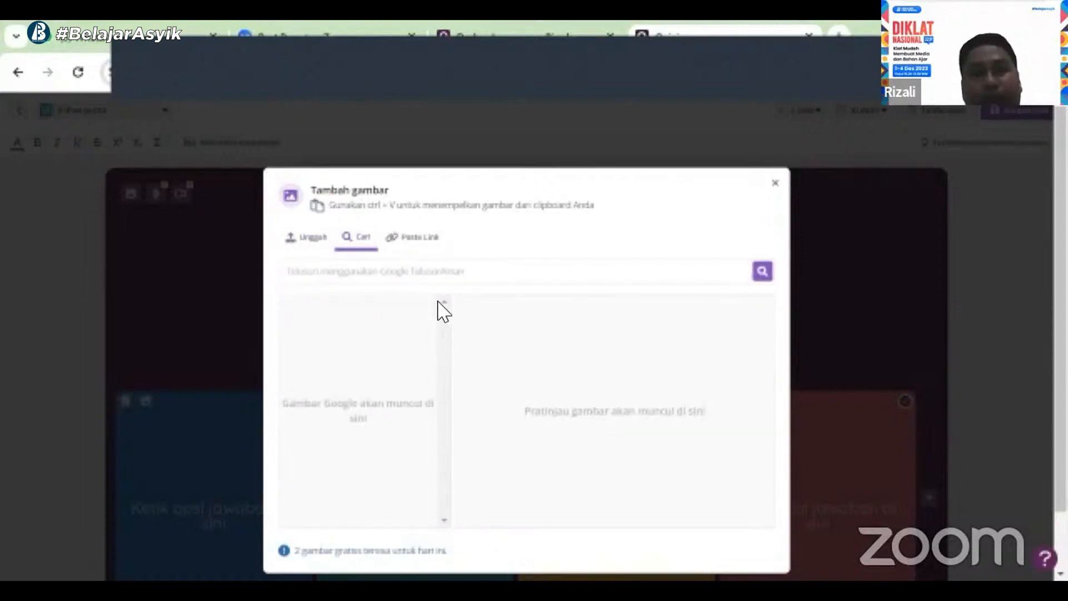
pyautogui.click(408, 244)
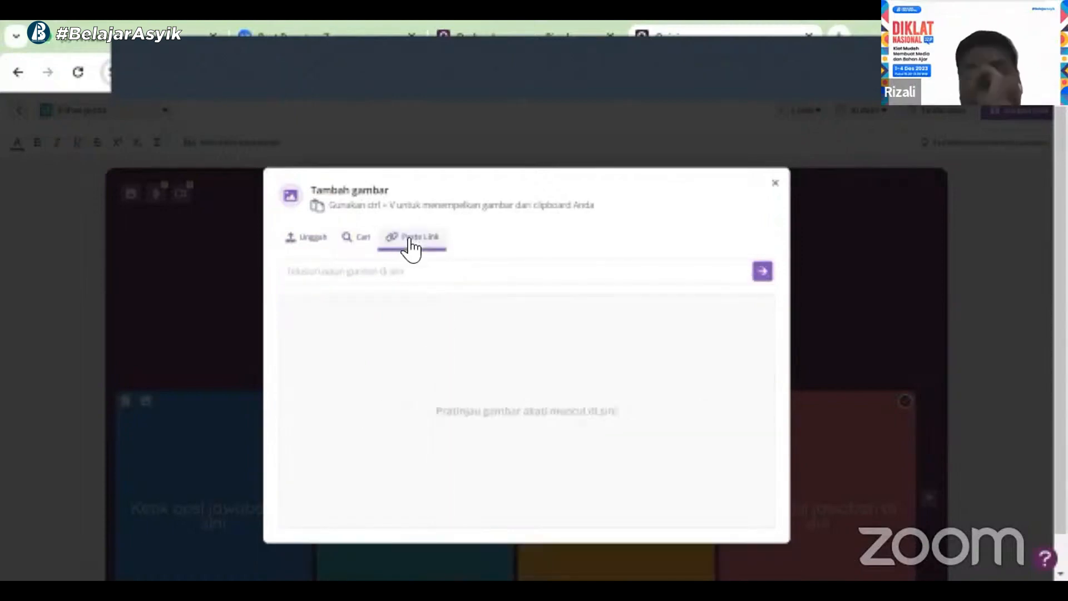
pyautogui.click(361, 271)
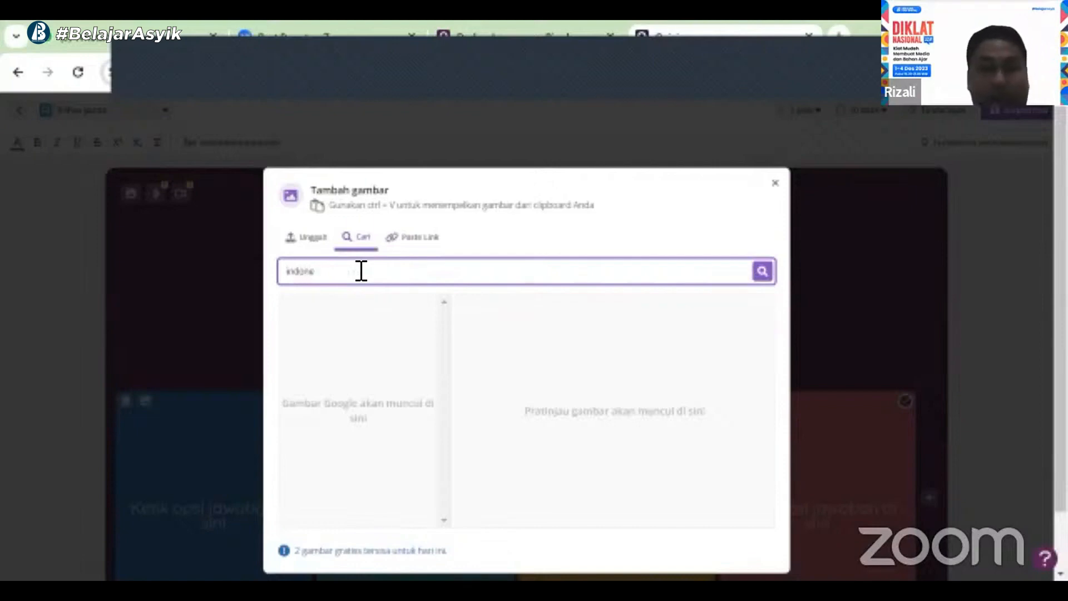
pyautogui.write('indonesia')
pyautogui.press('Return')
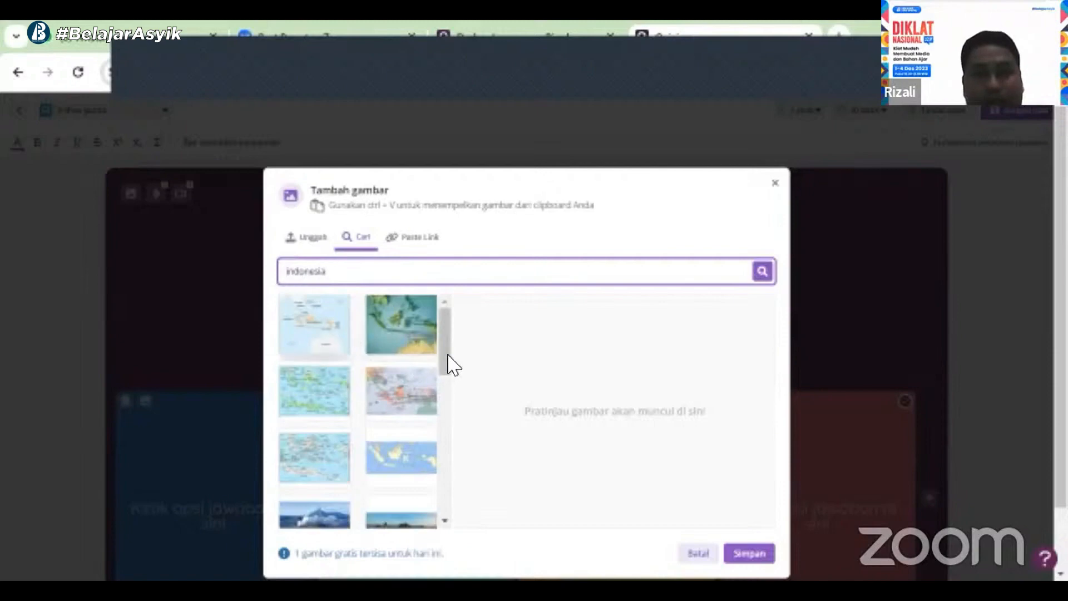
pyautogui.scroll(-5, 456, 428)
pyautogui.scroll(5, 452, 420)
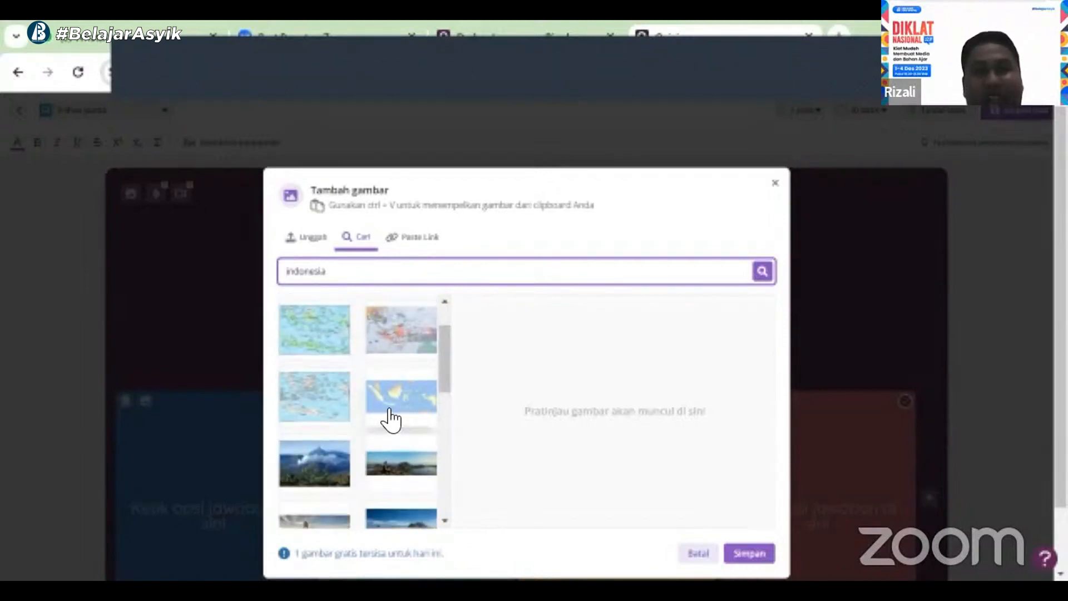
pyautogui.click(388, 419)
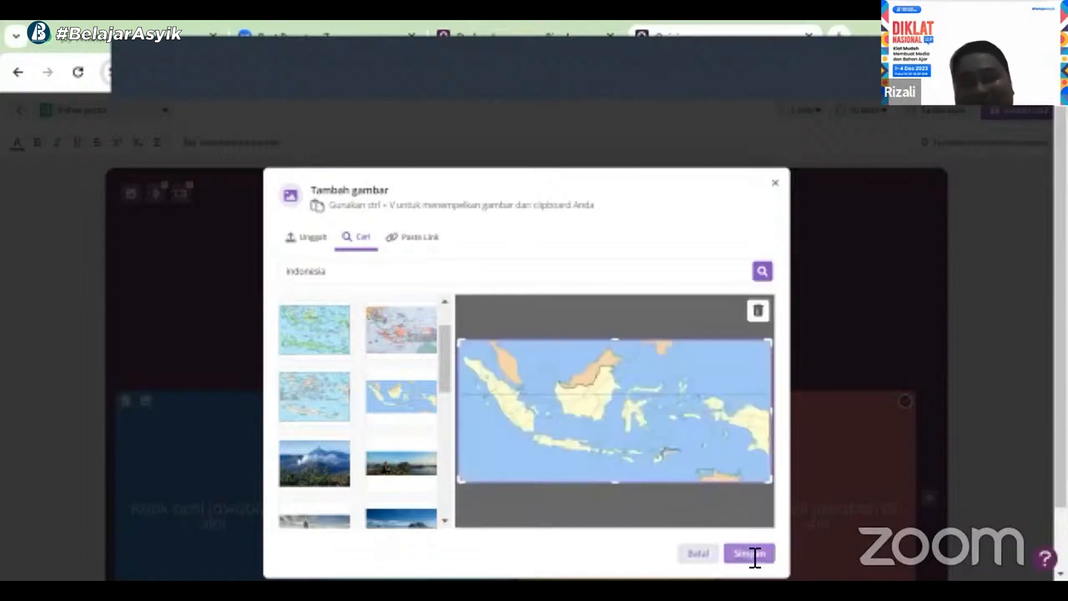
pyautogui.click(752, 554)
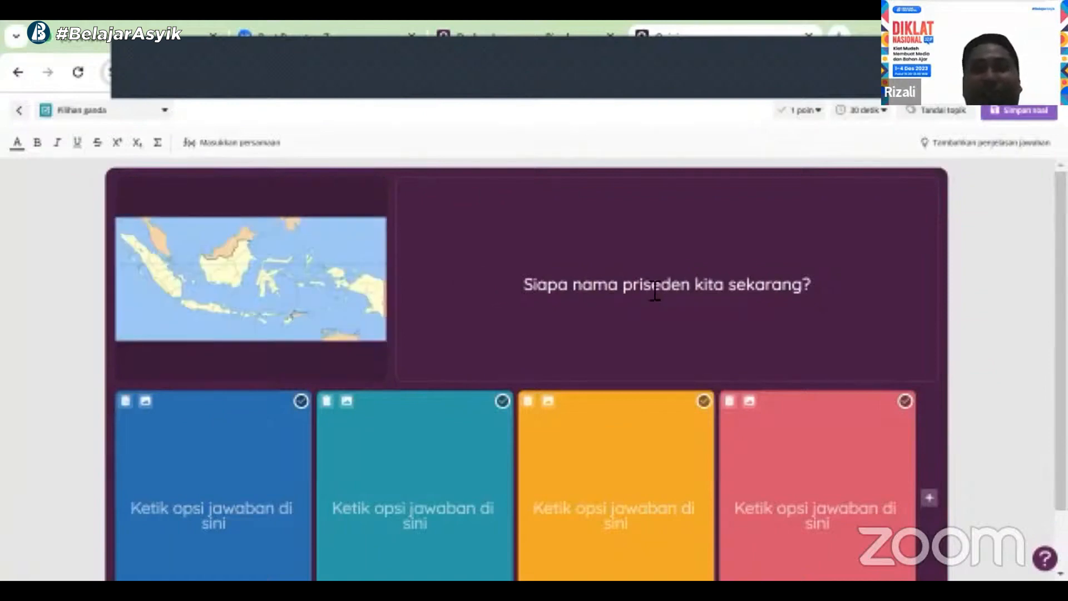
# Enter "Soekarno" as the first answer option
pyautogui.click(171, 517)
pyautogui.write('Soe')
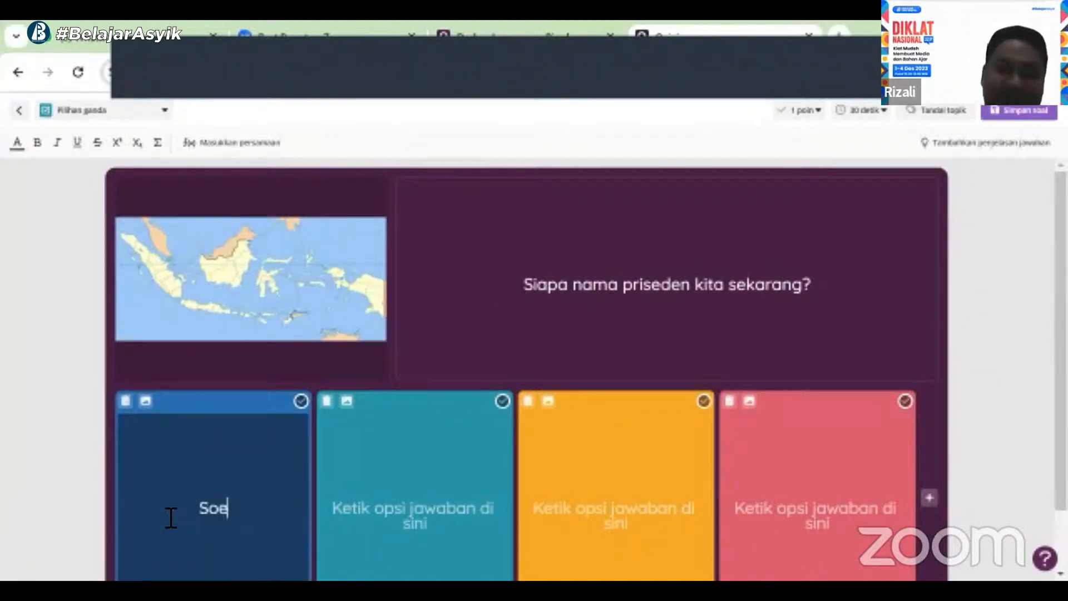
pyautogui.write('karnoi')
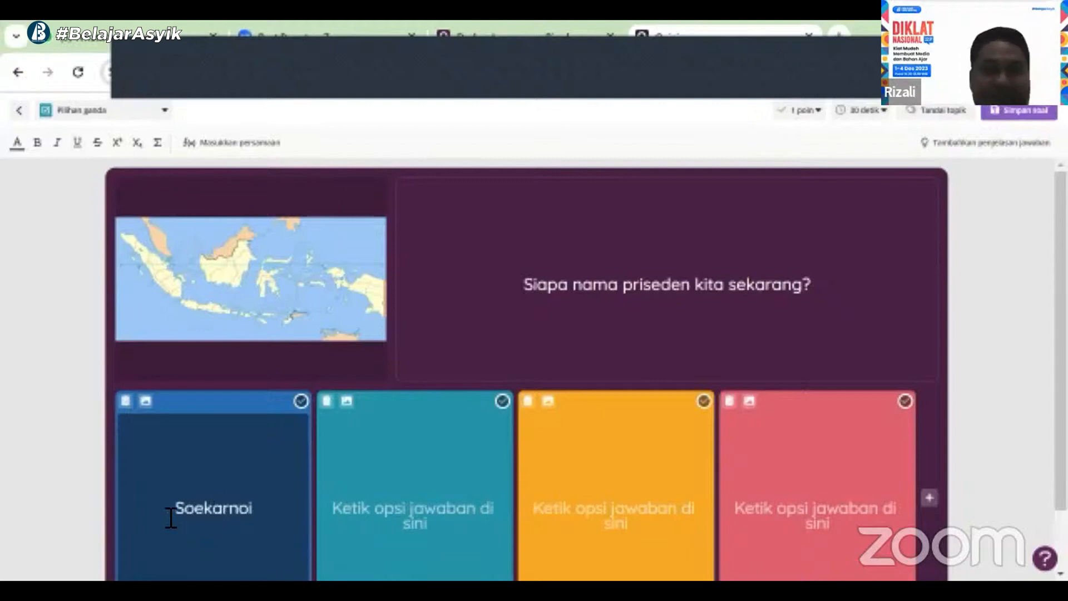
pyautogui.press('BackSpace')
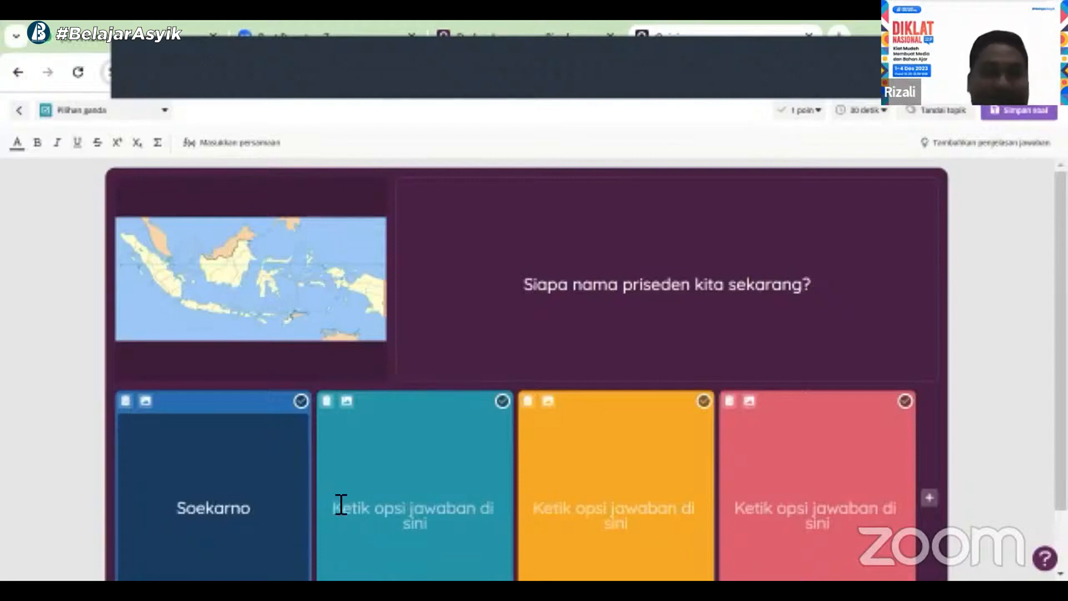
# Add an image to the first answer option by searching for "Soekarno" and saving his portrait
pyautogui.click(145, 400)
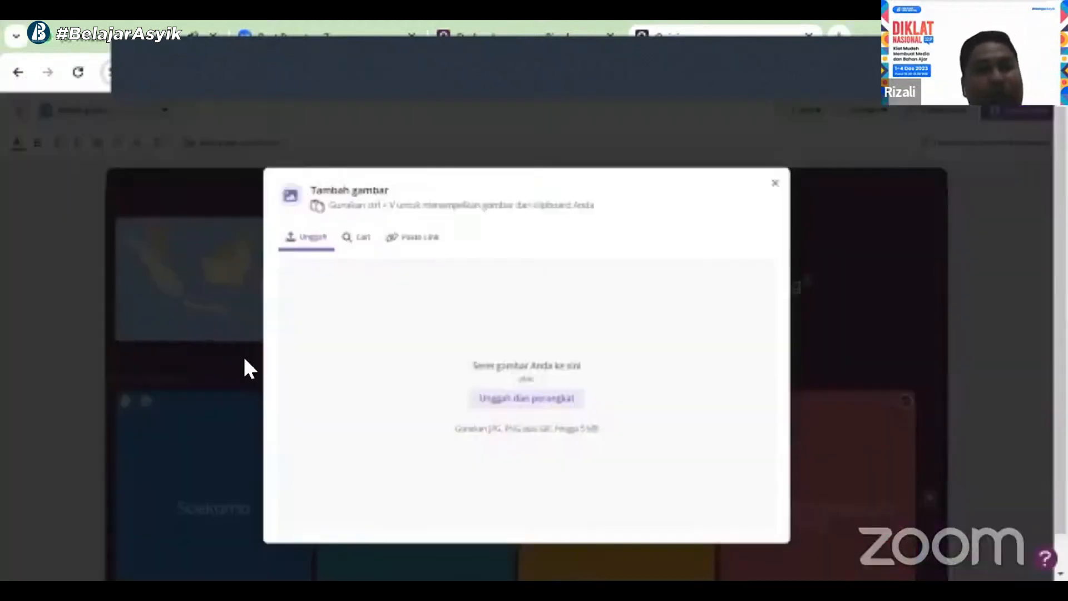
pyautogui.click(360, 244)
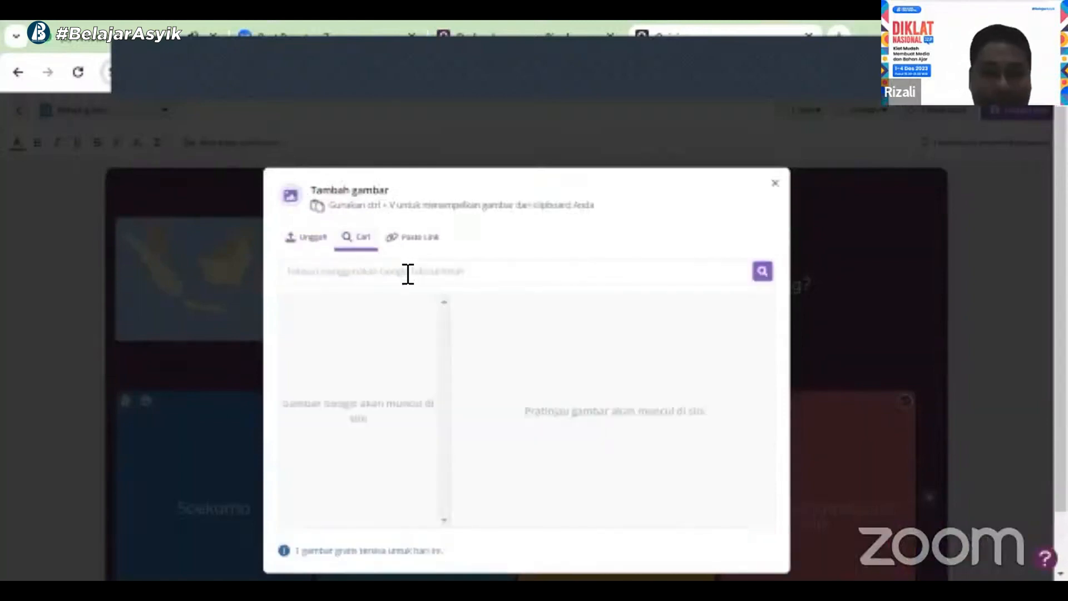
pyautogui.click(408, 273)
pyautogui.write('Soekarno')
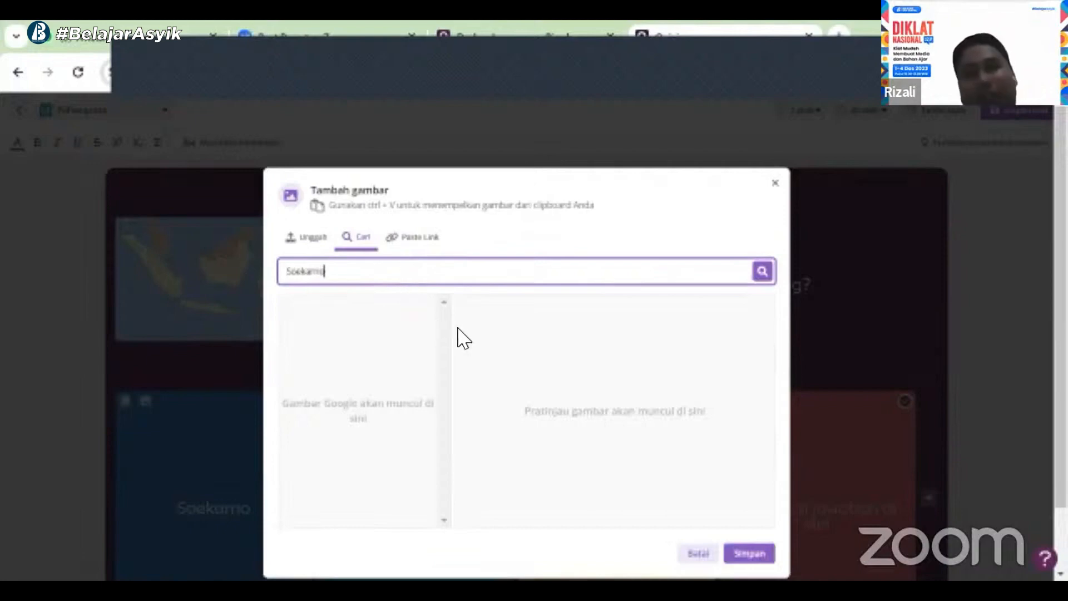
pyautogui.press('Return')
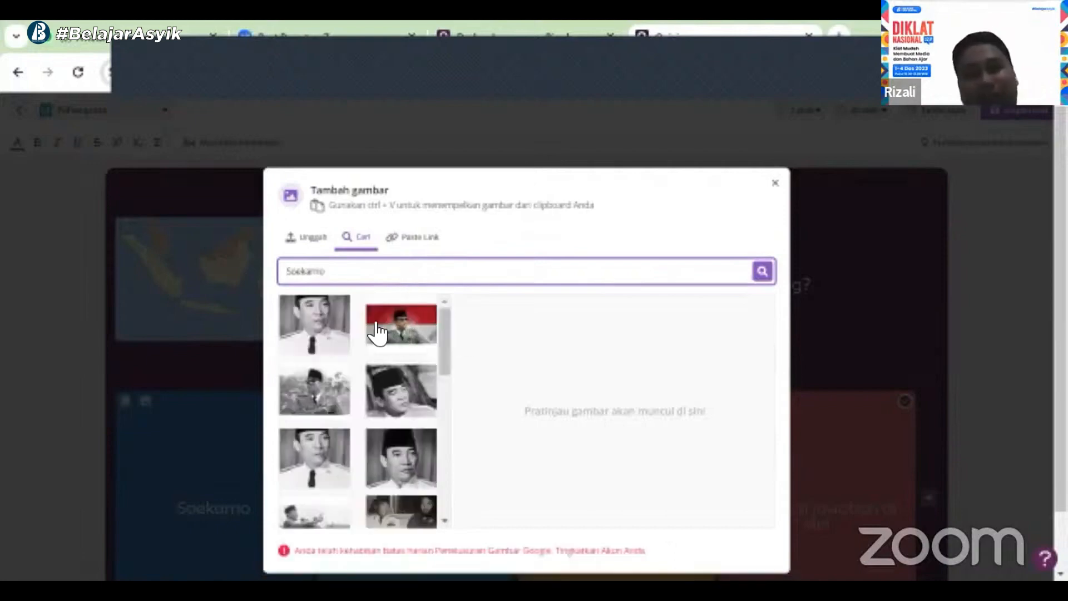
pyautogui.click(336, 323)
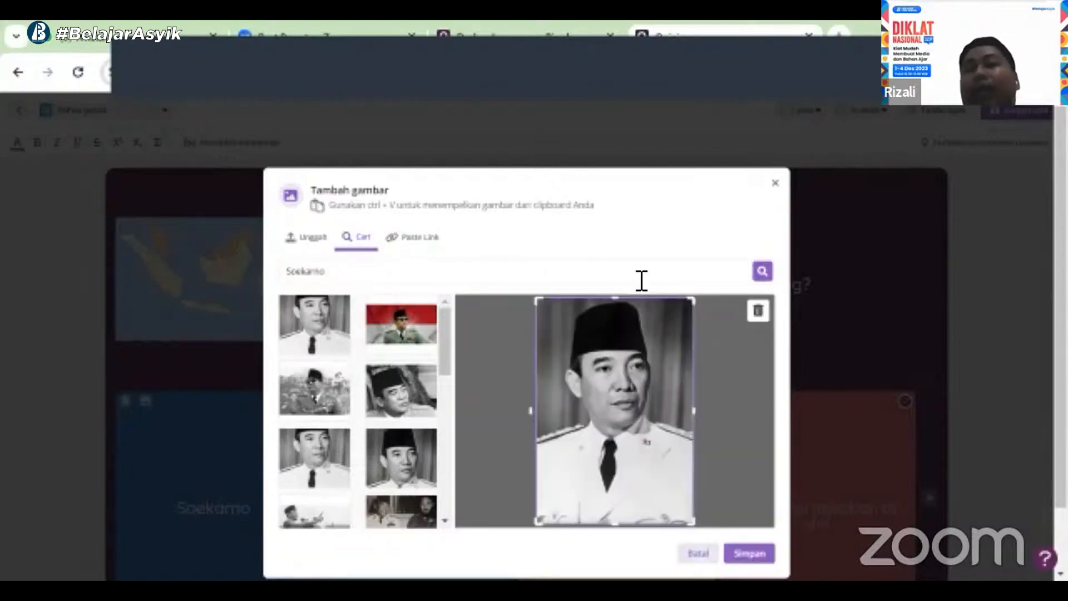
pyautogui.click(739, 554)
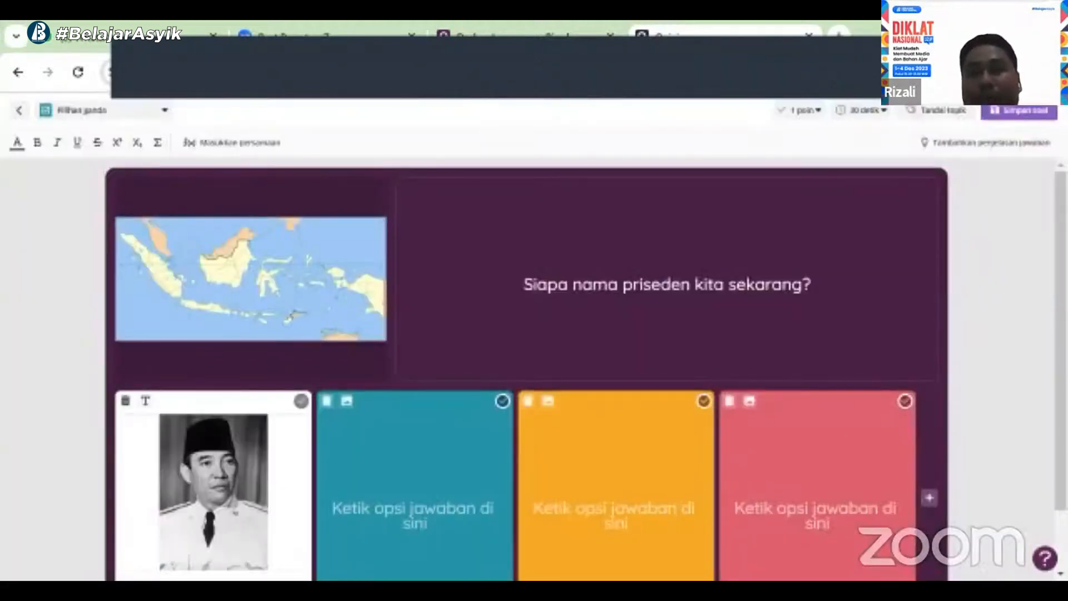
# Enter "Soharto" as the second answer option
pyautogui.scroll(-2, 607, 342)
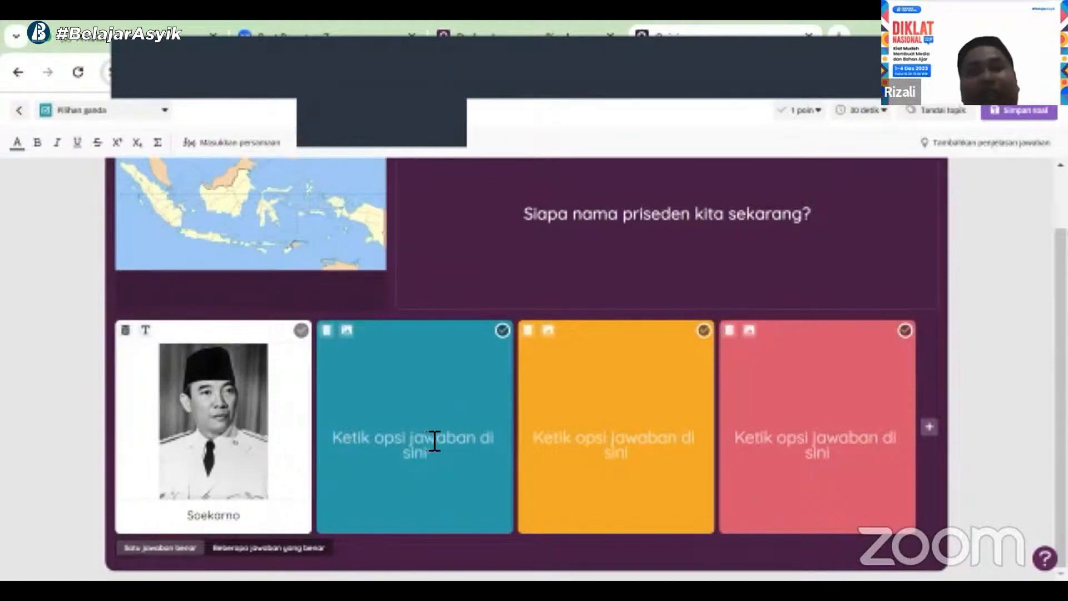
pyautogui.click(435, 442)
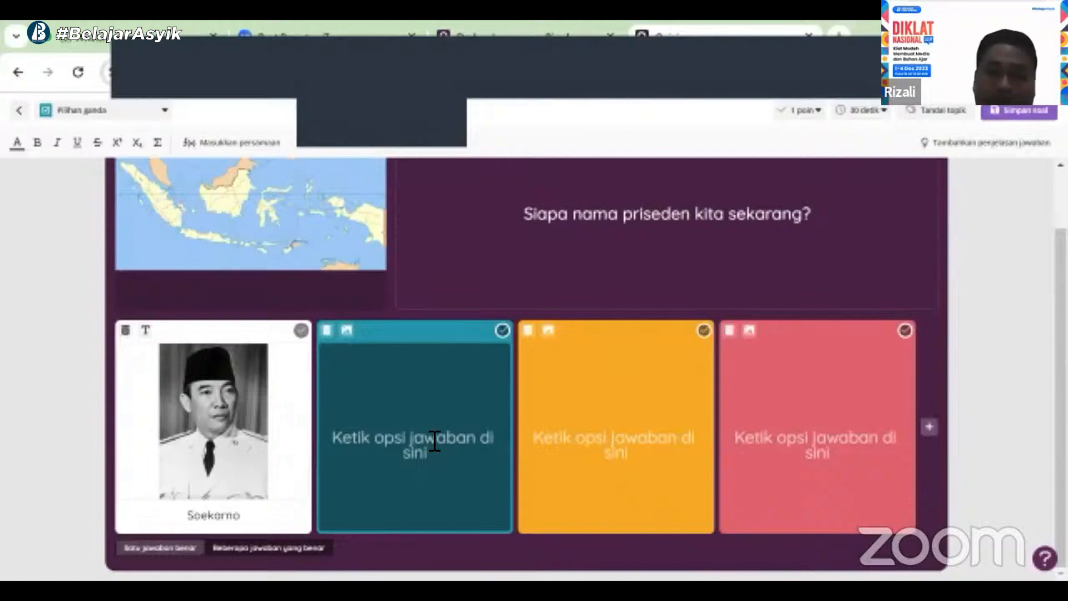
pyautogui.write('Sohart')
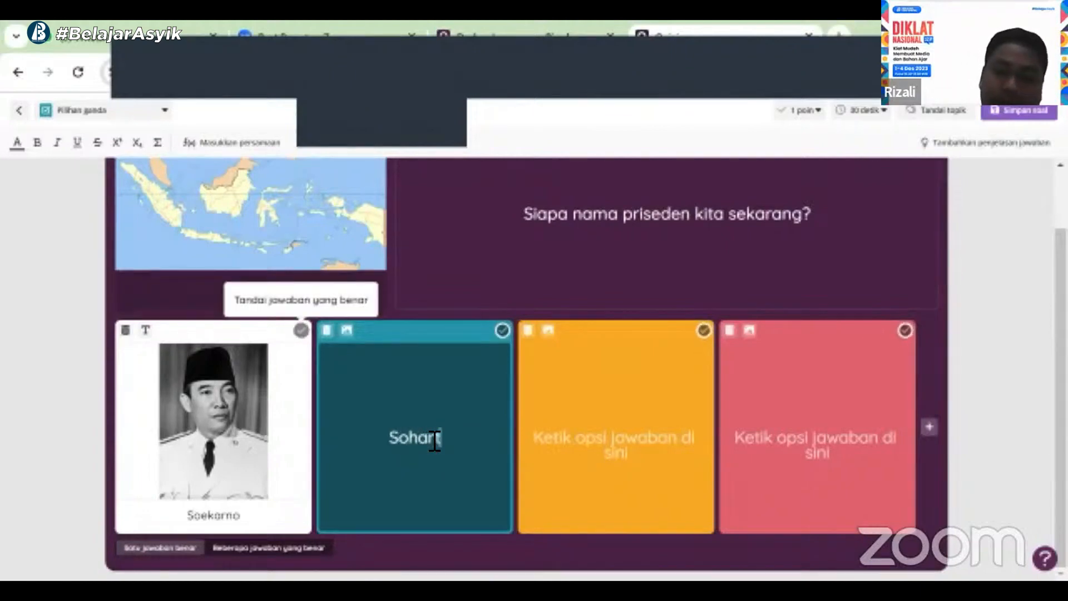
pyautogui.write('o')
# Enter "Habibi" as the third answer option
pyautogui.click(605, 448)
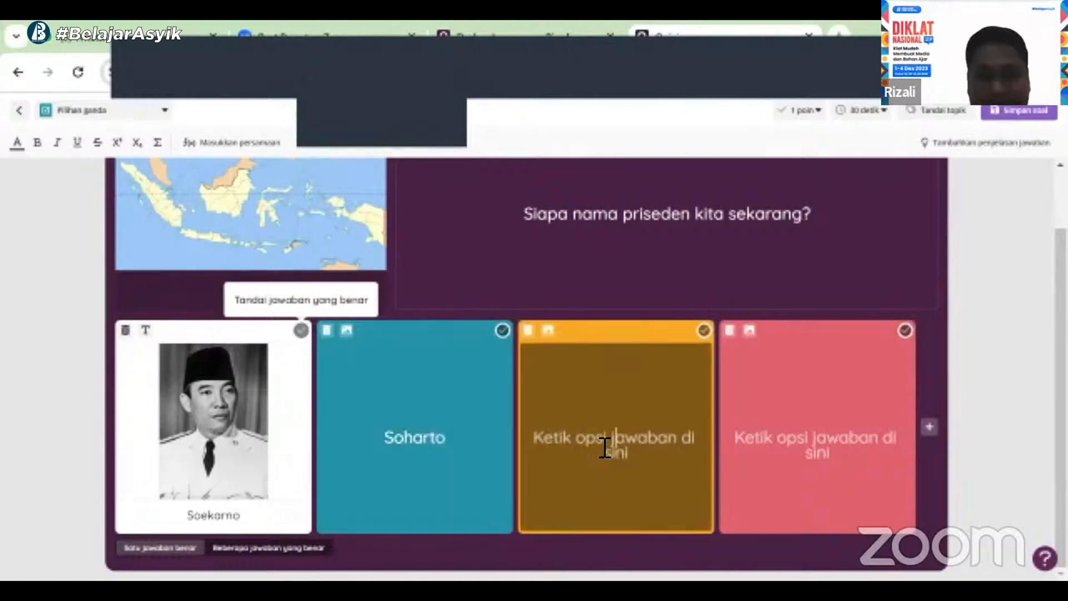
pyautogui.write('Hal')
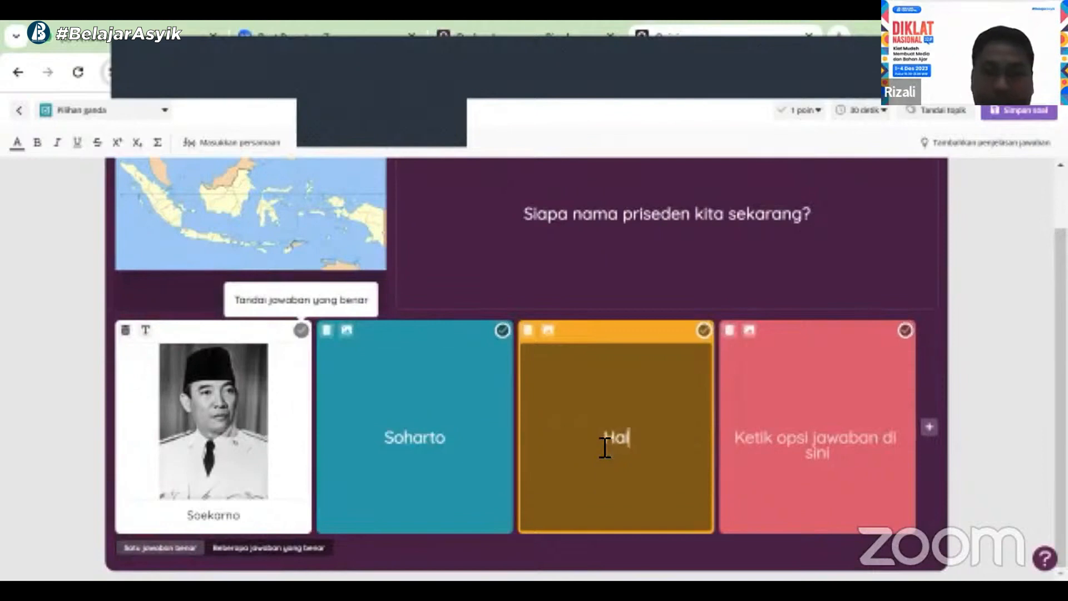
pyautogui.press('BackSpace')
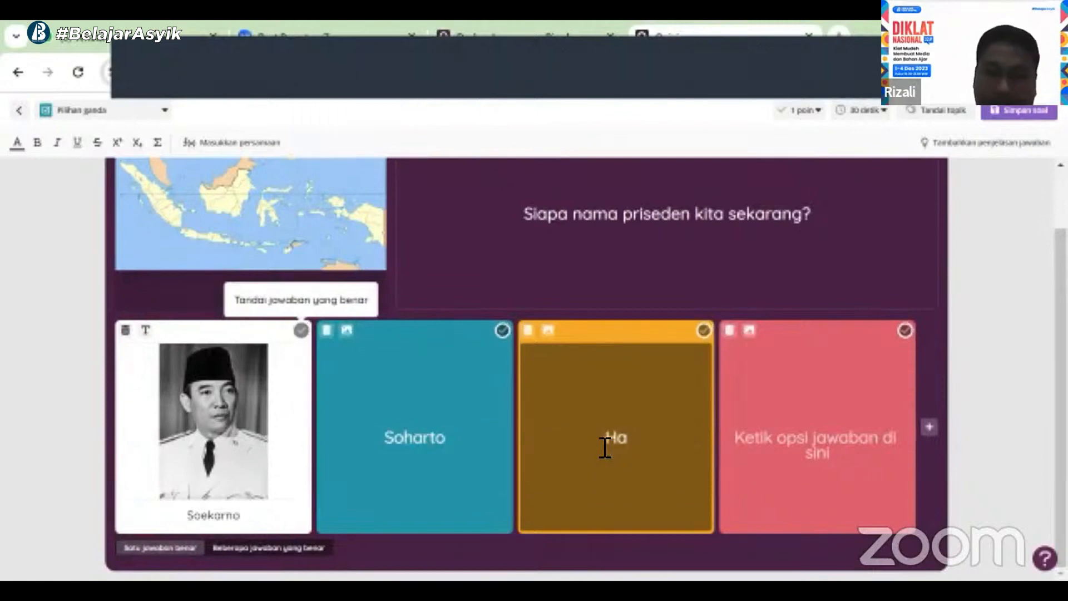
pyautogui.write('bibi')
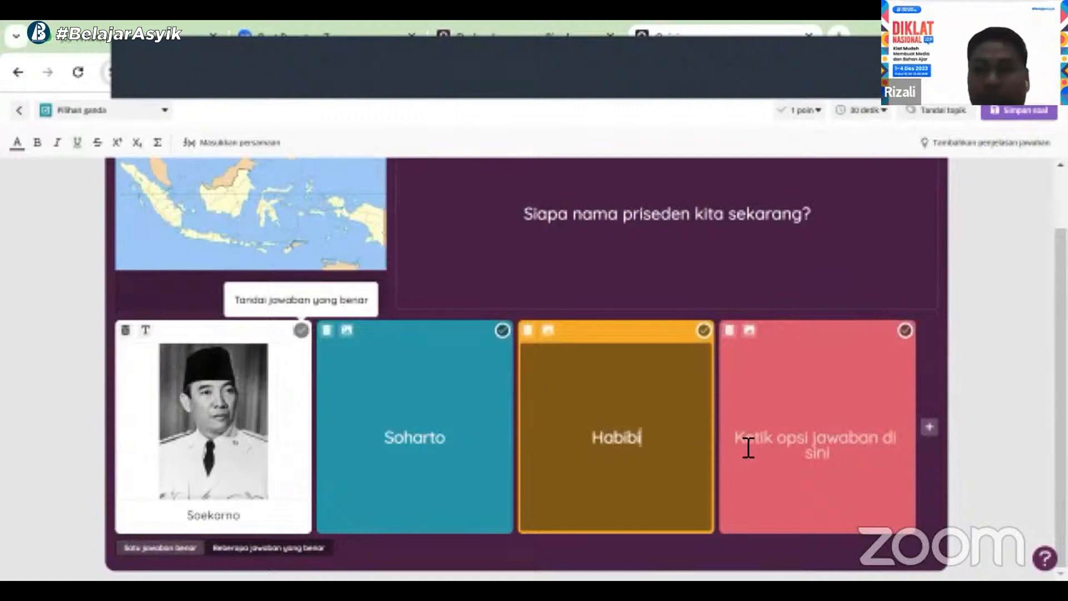
# Enter "Megawati" as the fourth answer option
pyautogui.click(761, 448)
pyautogui.write('Me')
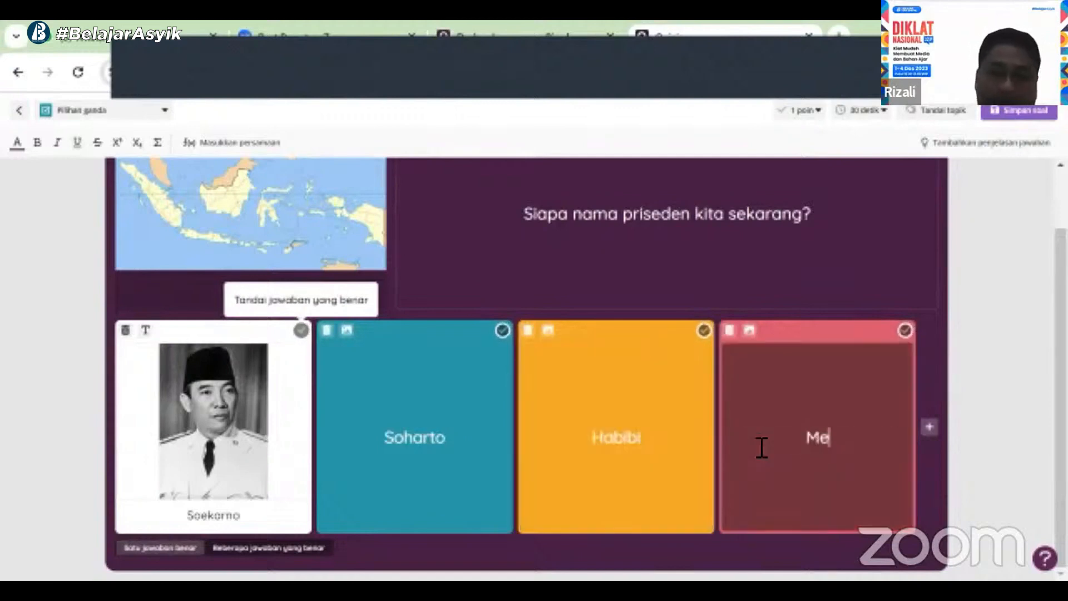
pyautogui.write('gawati')
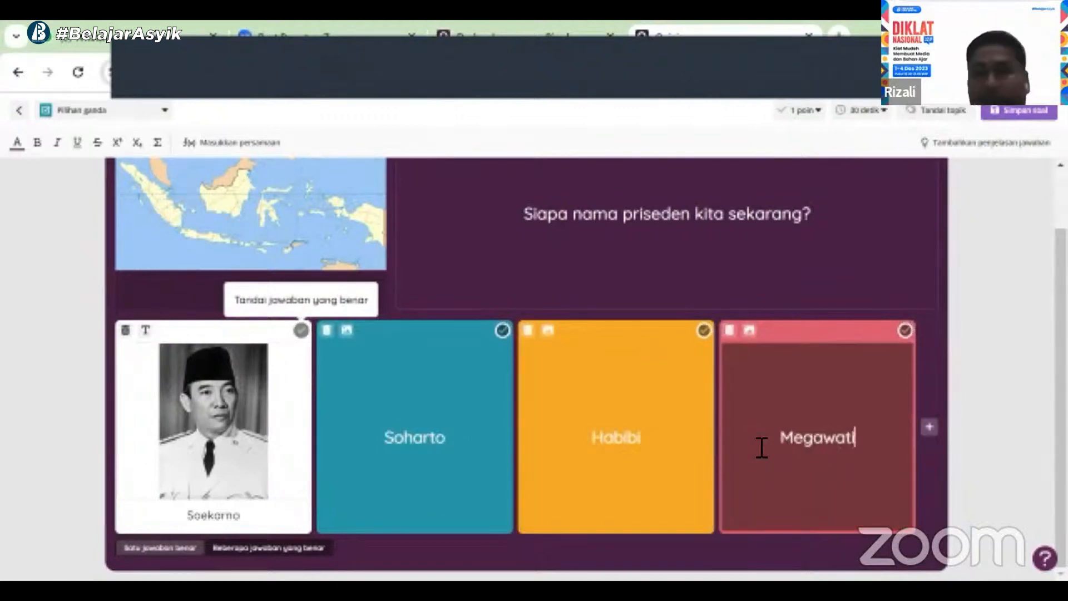
# Replace the fourth answer option Megawati with a new option "Jokowi" and mark it as the correct answer
pyautogui.click(937, 425)
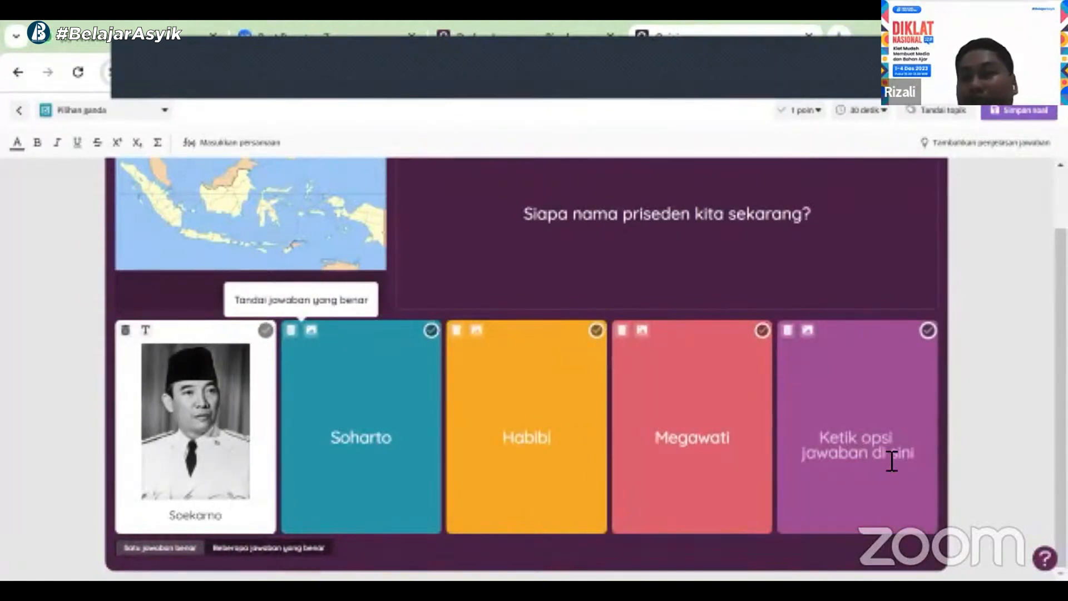
pyautogui.click(787, 331)
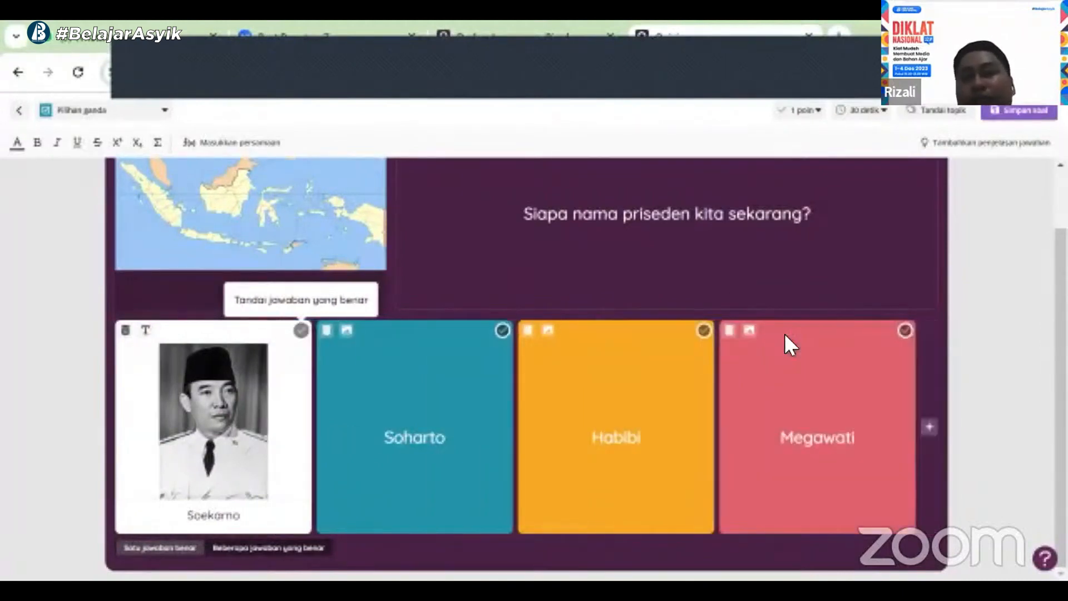
pyautogui.click(729, 332)
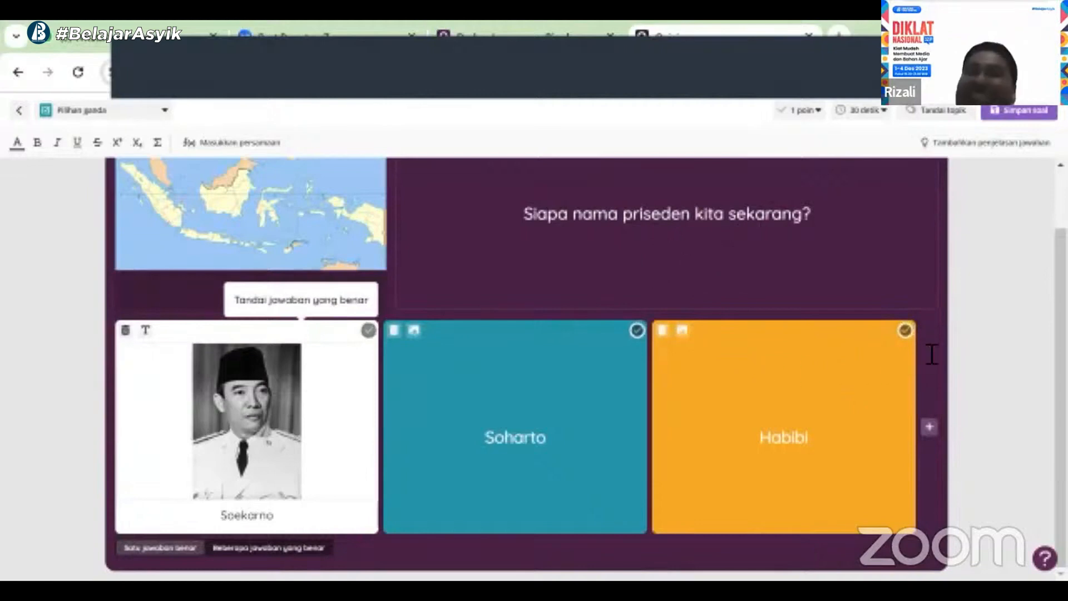
pyautogui.click(930, 428)
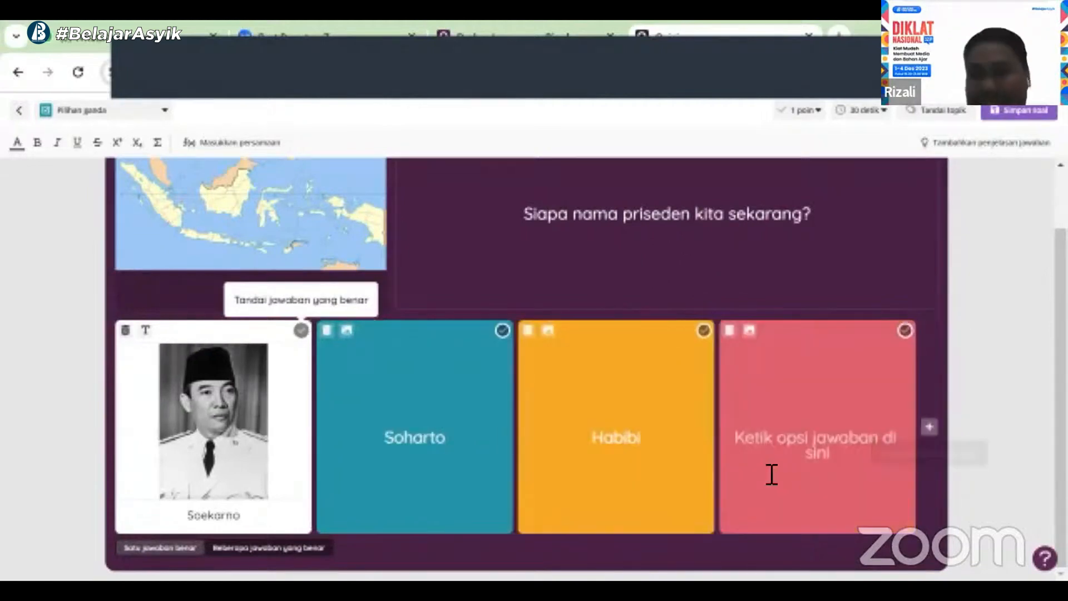
pyautogui.click(791, 457)
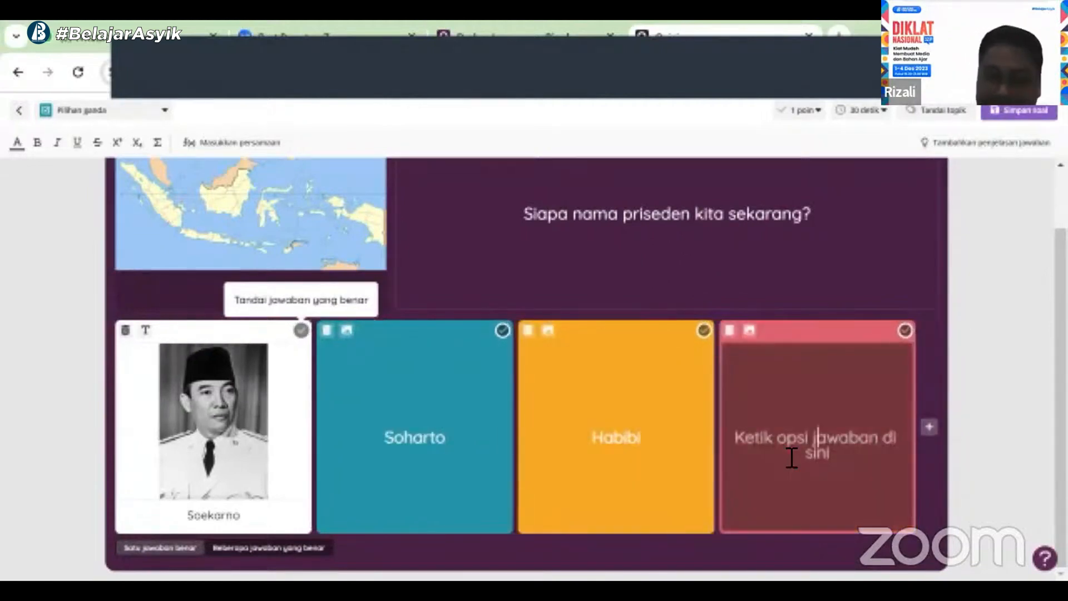
pyautogui.write('Jokowi')
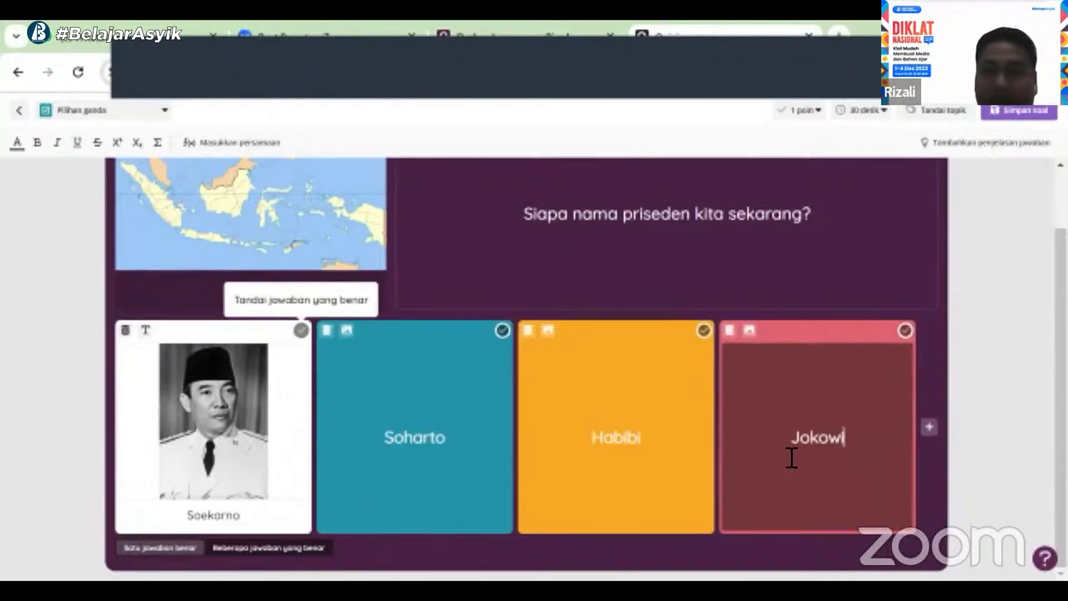
pyautogui.click(906, 332)
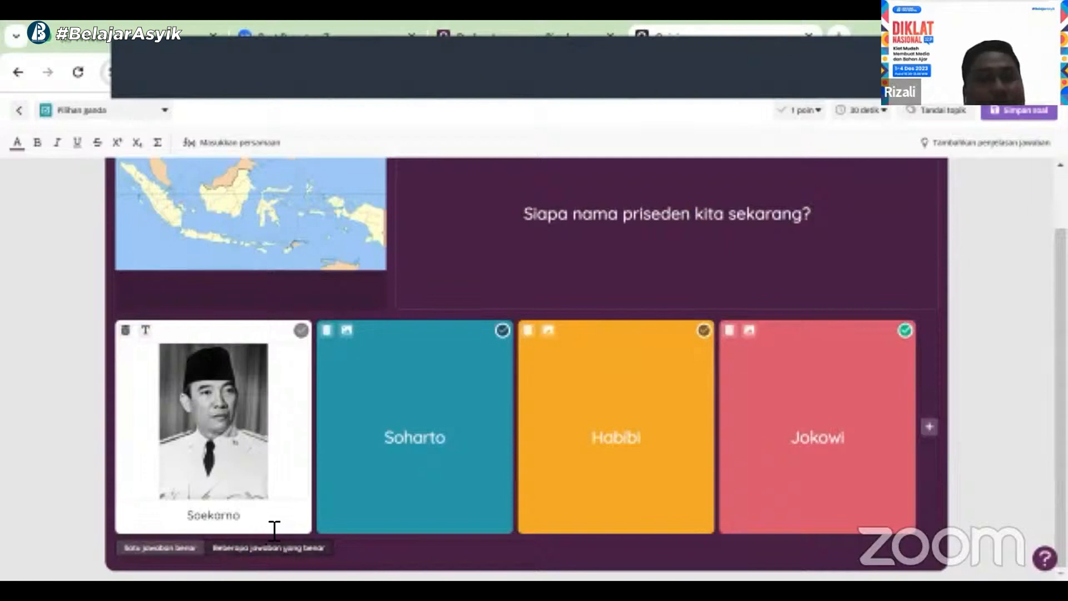
pyautogui.click(240, 548)
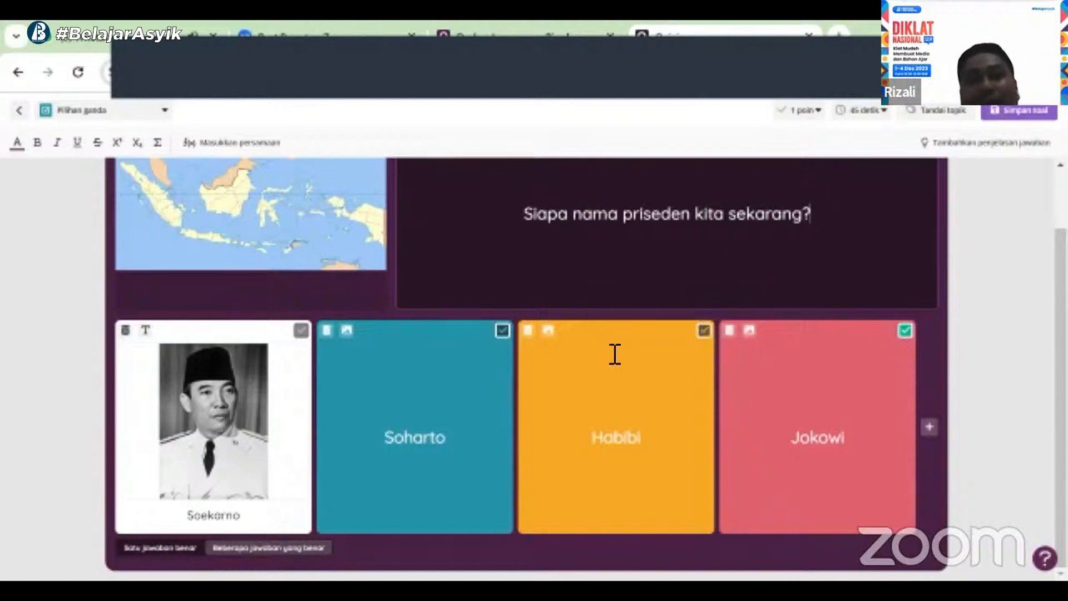
pyautogui.click(704, 331)
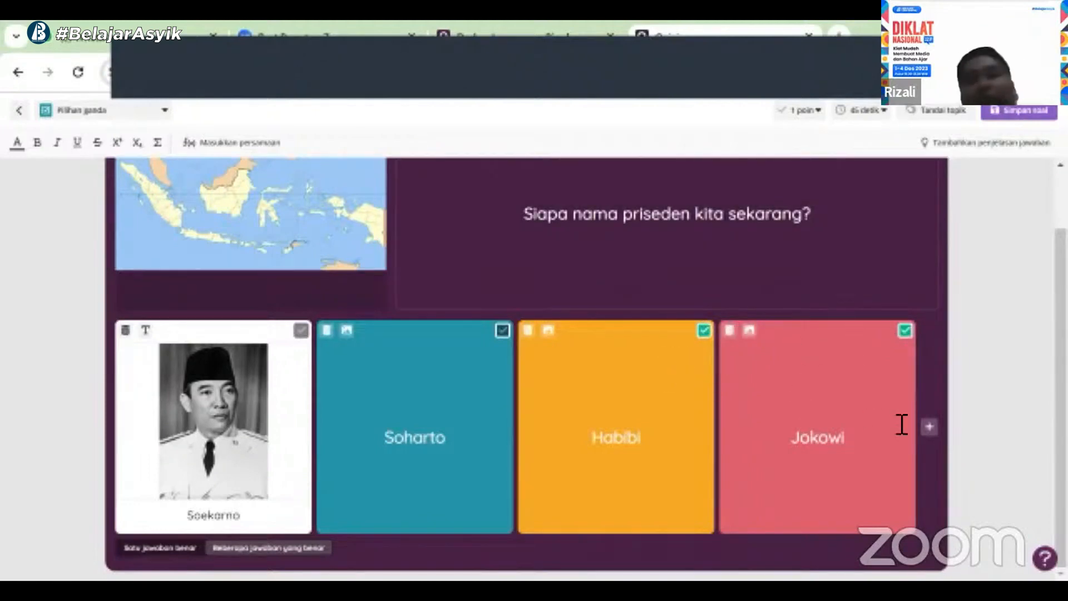
pyautogui.click(703, 331)
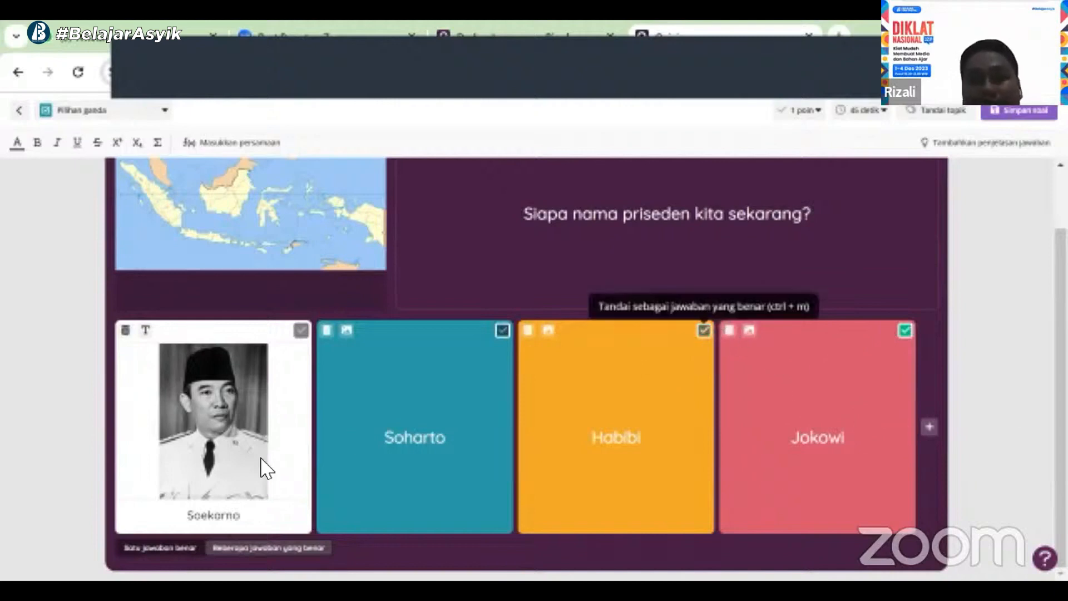
pyautogui.click(160, 548)
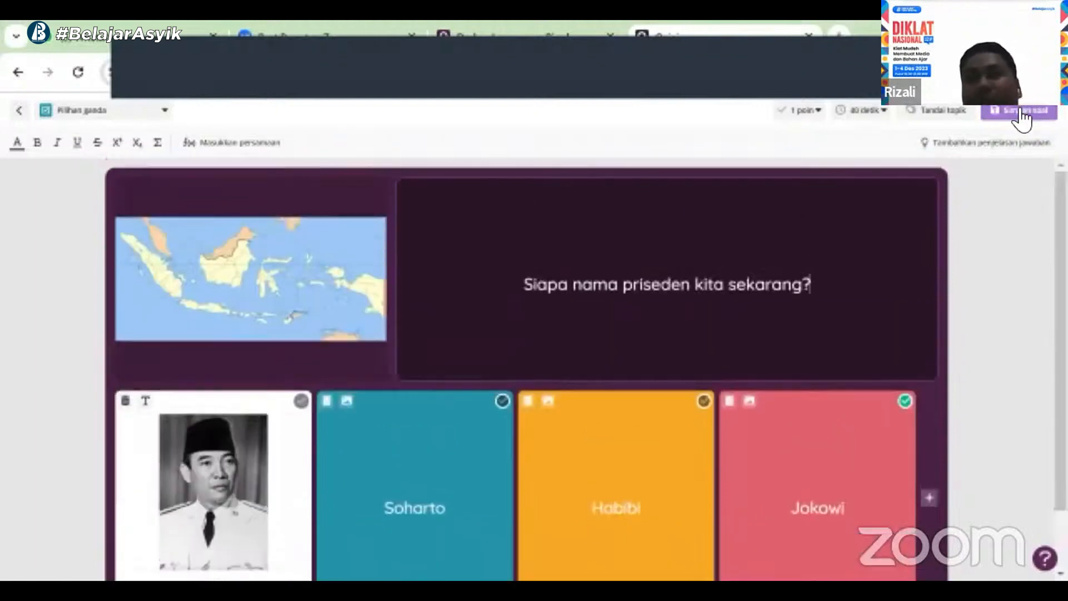
# Review the point value and time limit options for the question
pyautogui.click(818, 111)
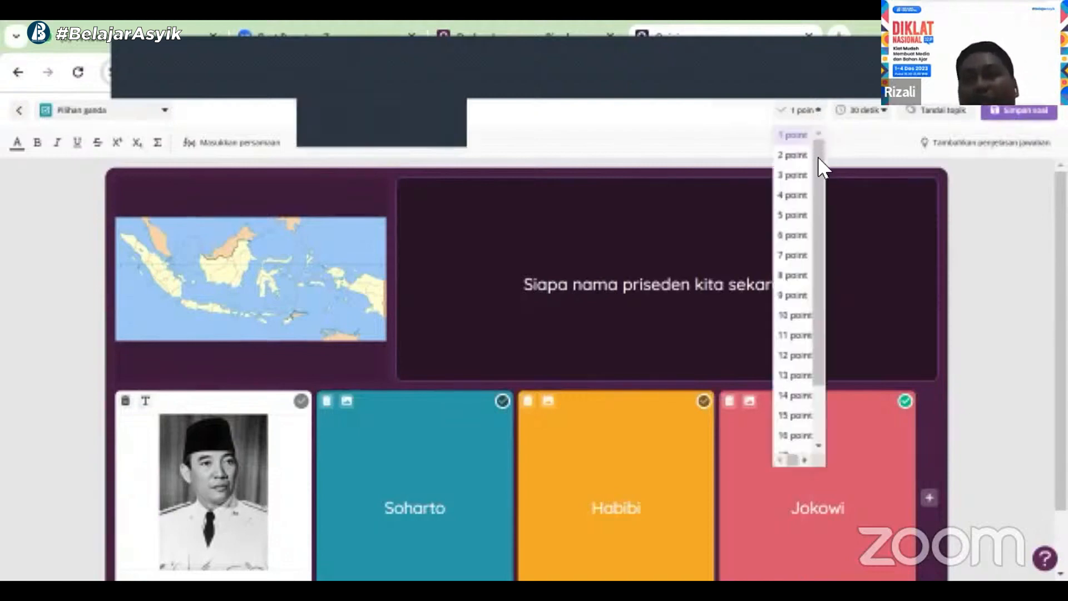
pyautogui.scroll(-2, 819, 134)
pyautogui.scroll(2, 816, 132)
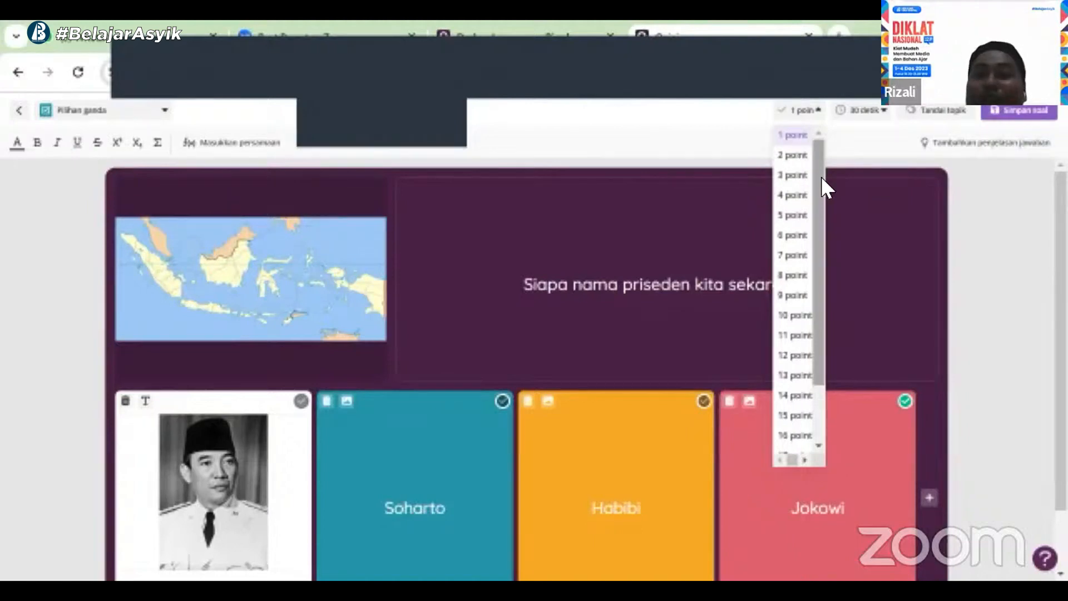
pyautogui.scroll(-1, 821, 202)
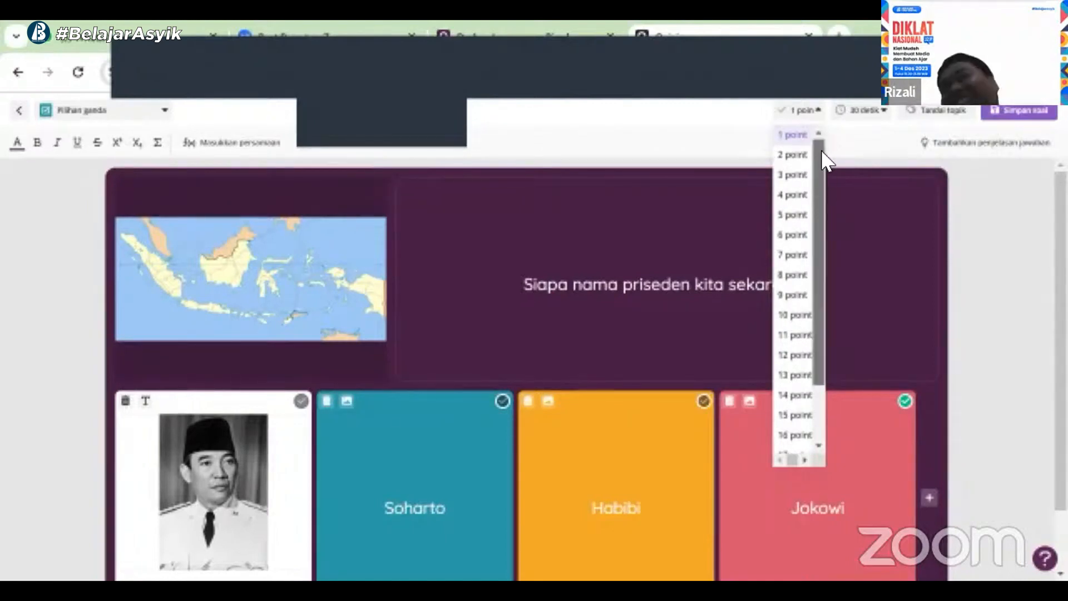
pyautogui.click(876, 113)
pyautogui.click(886, 114)
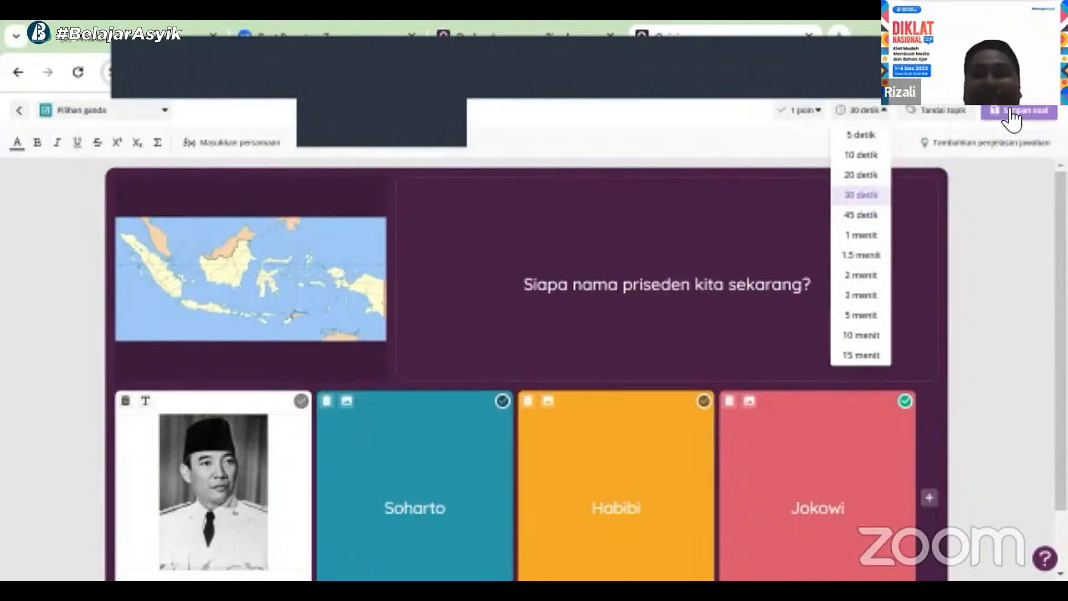
pyautogui.click(994, 167)
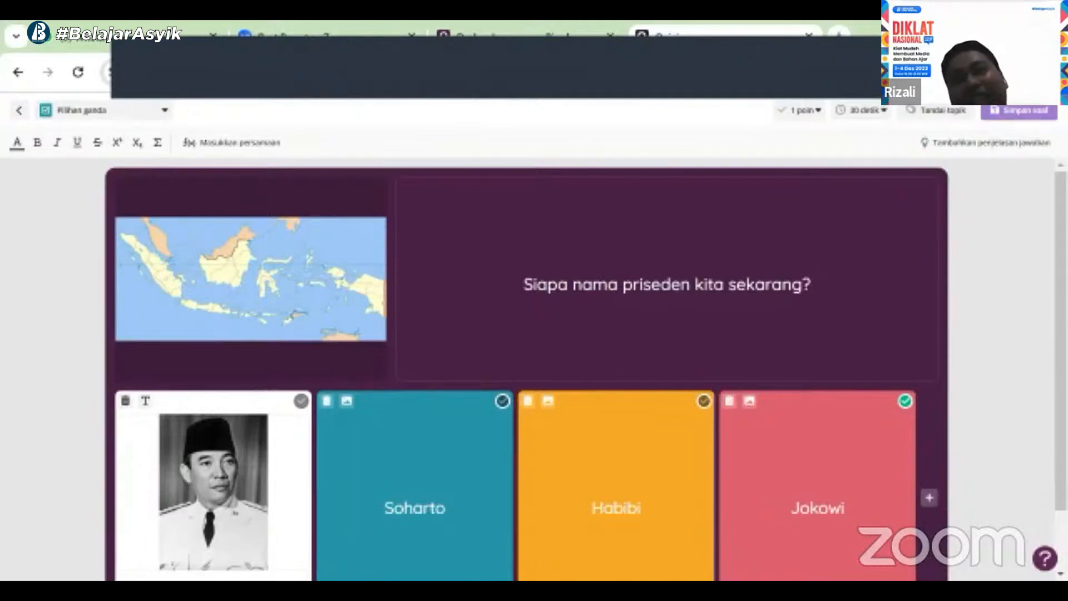
# Save the multiple-choice question to the quiz
pyautogui.click(1030, 111)
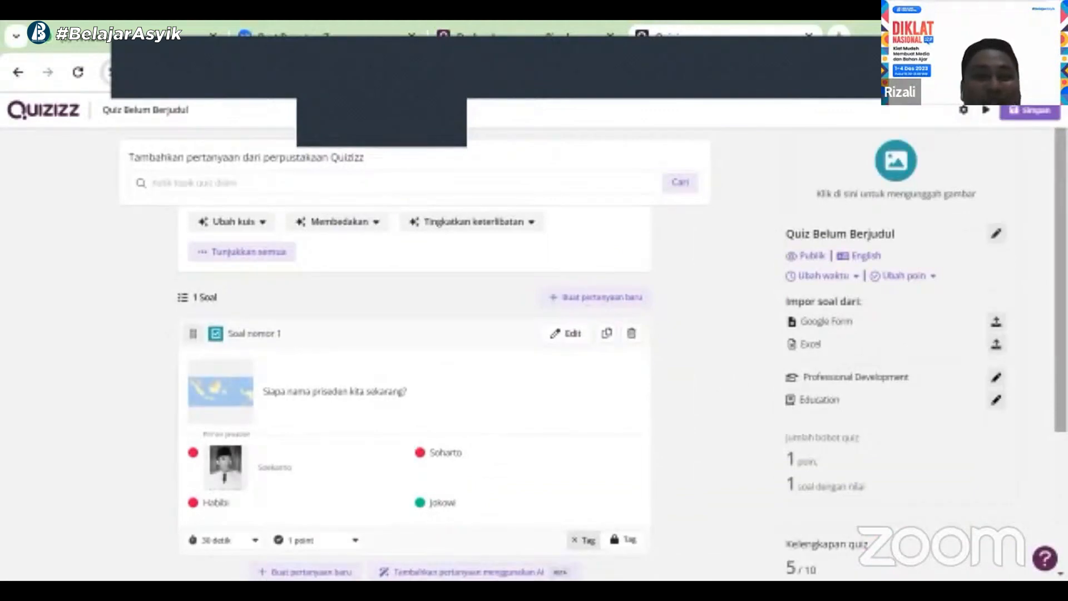
pyautogui.scroll(-4, 667, 359)
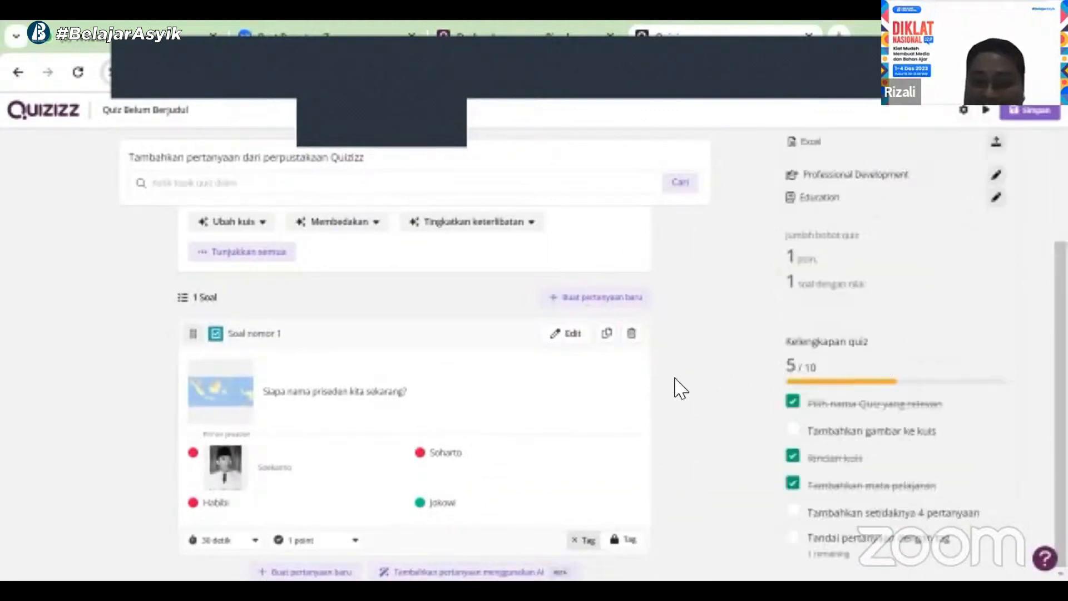
pyautogui.scroll(-1, 678, 388)
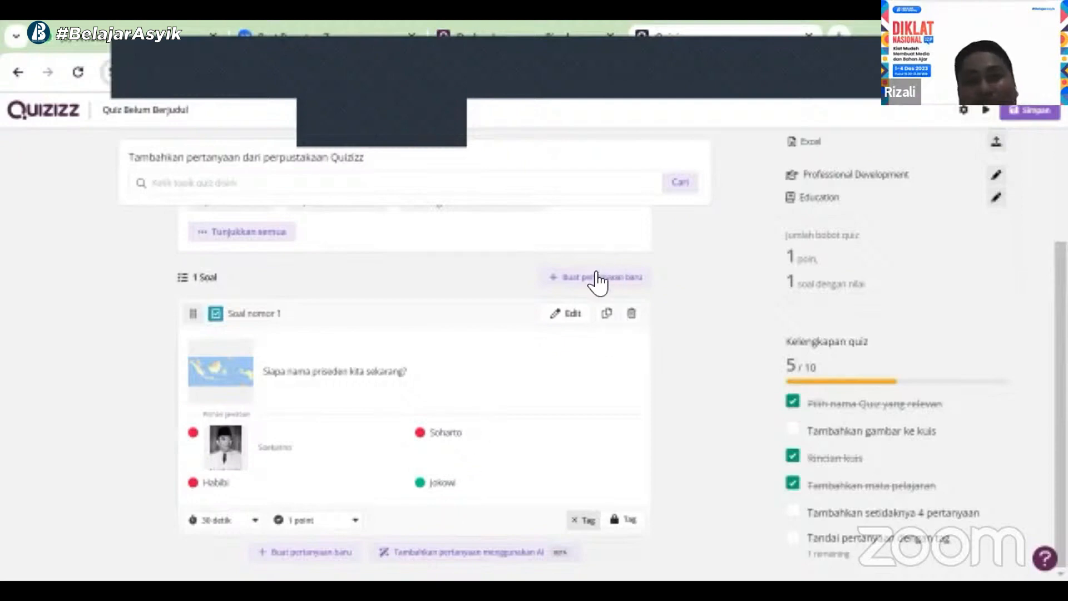
# Add a new Fill in the blank question reading "Bendera Indonesia berwarna ...."
pyautogui.click(301, 553)
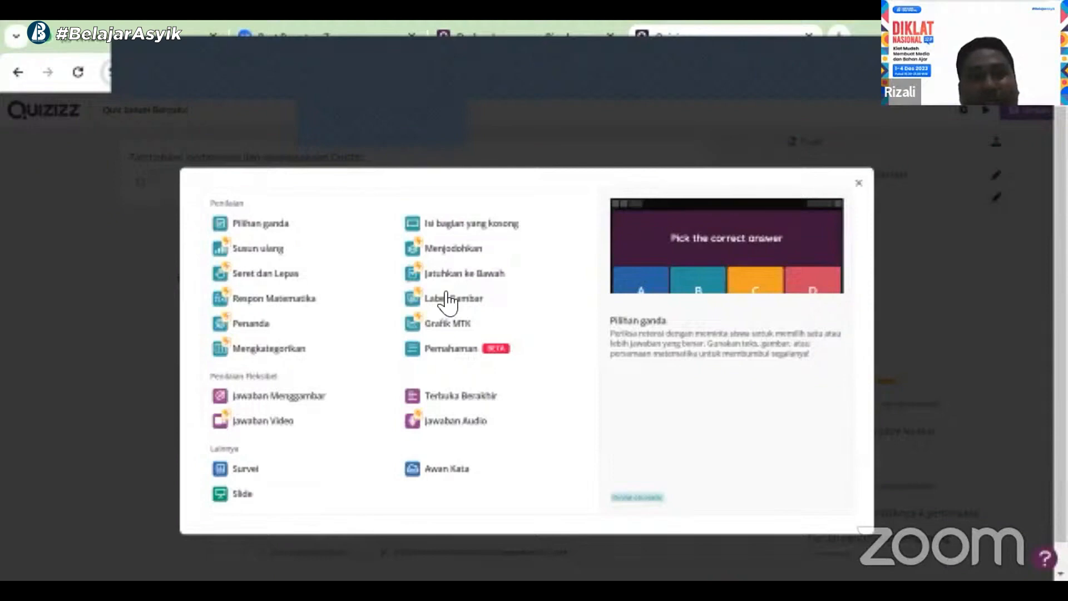
pyautogui.click(459, 226)
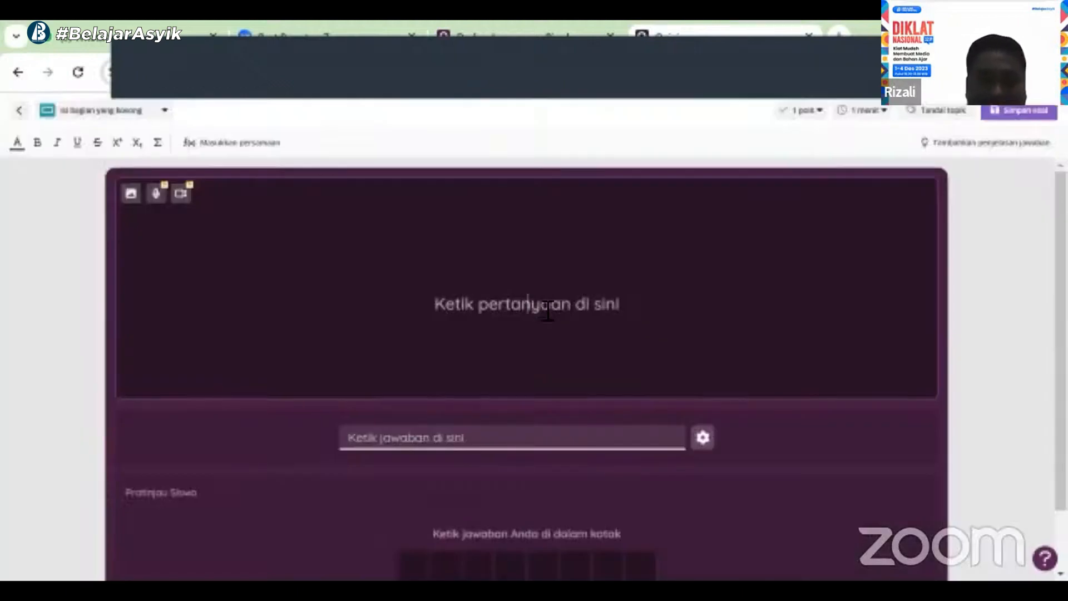
pyautogui.write('Bender')
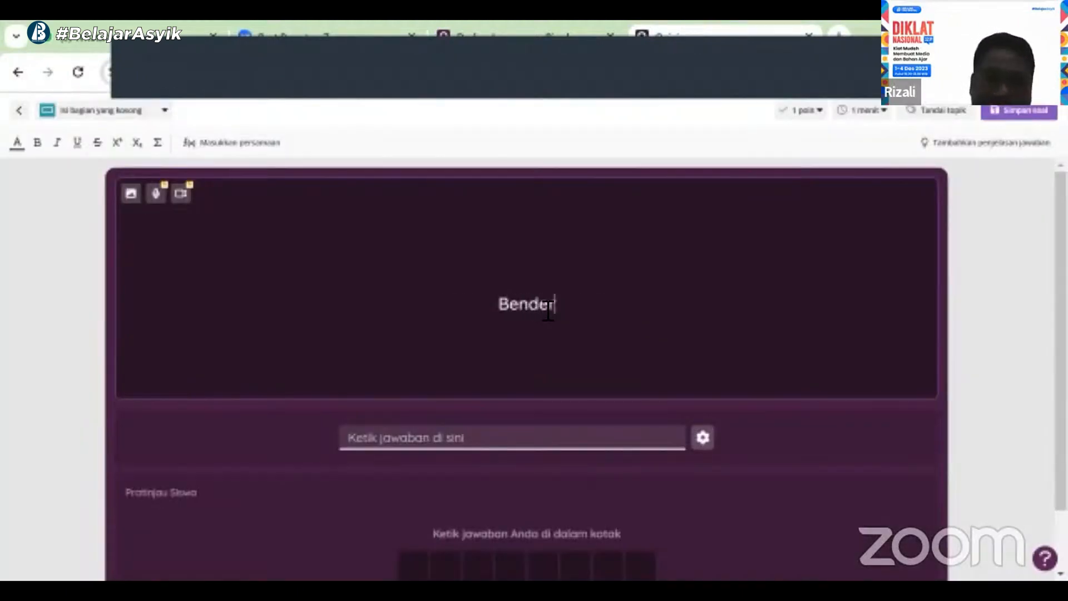
pyautogui.write('a Indonesia')
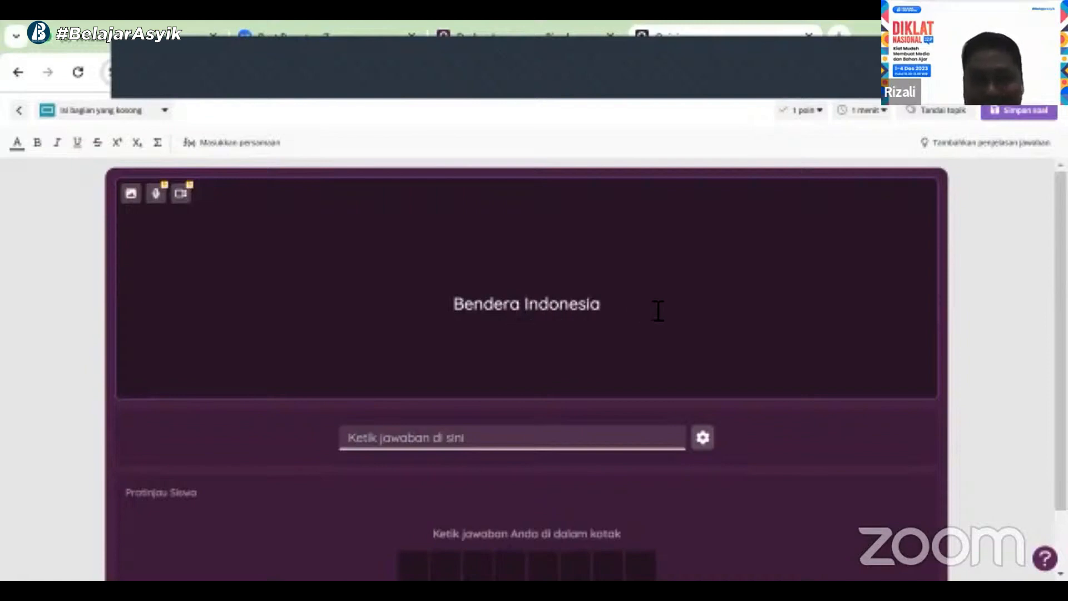
pyautogui.write('b')
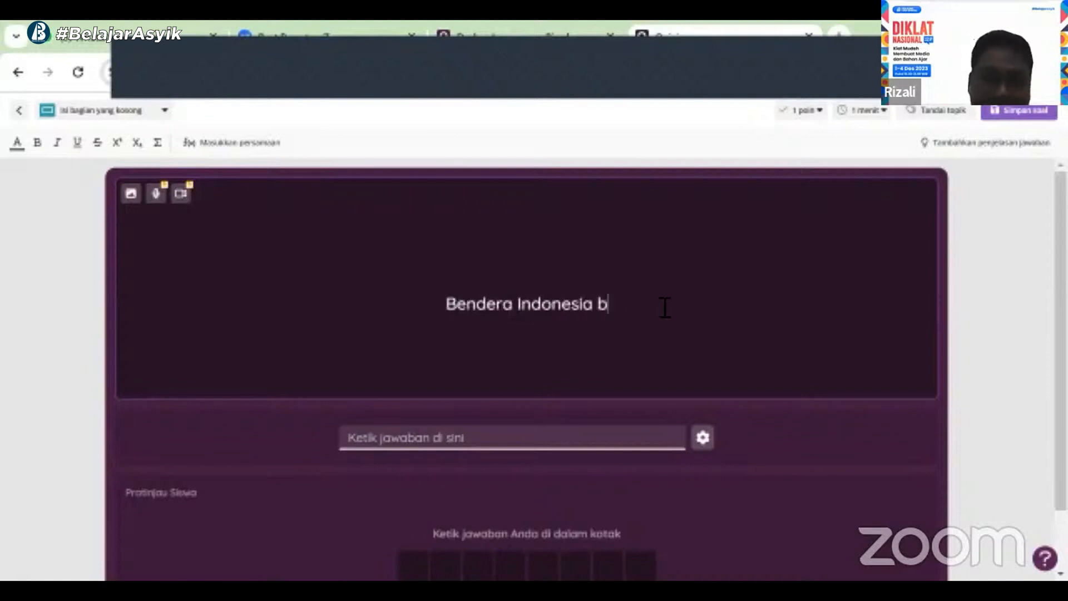
pyautogui.write('erwa')
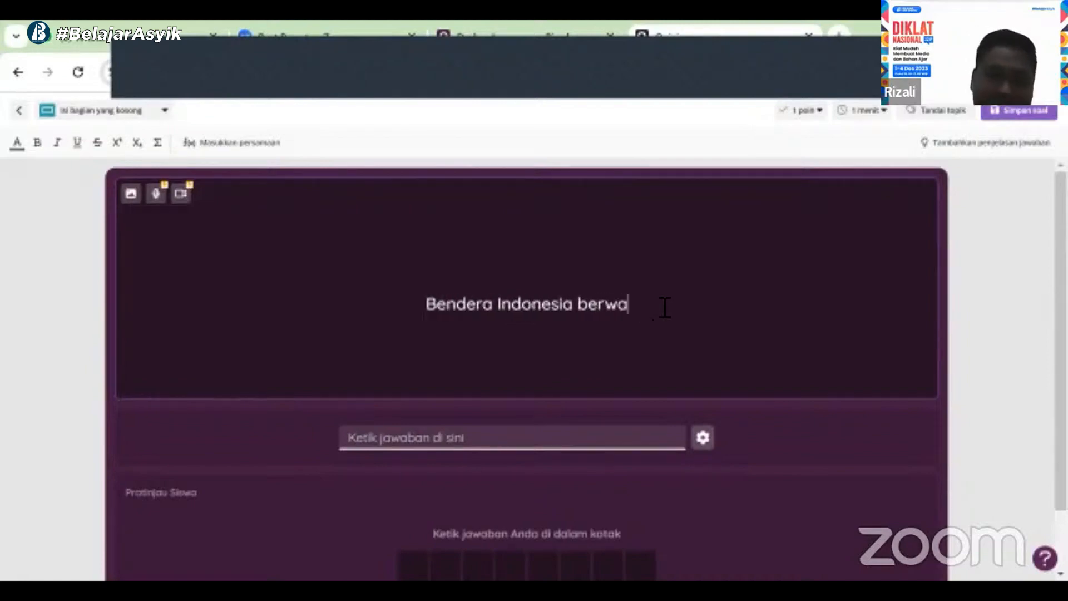
pyautogui.write('5rna')
pyautogui.press('BackSpace')
pyautogui.press('BackSpace')
pyautogui.press('BackSpace')
pyautogui.press('BackSpace')
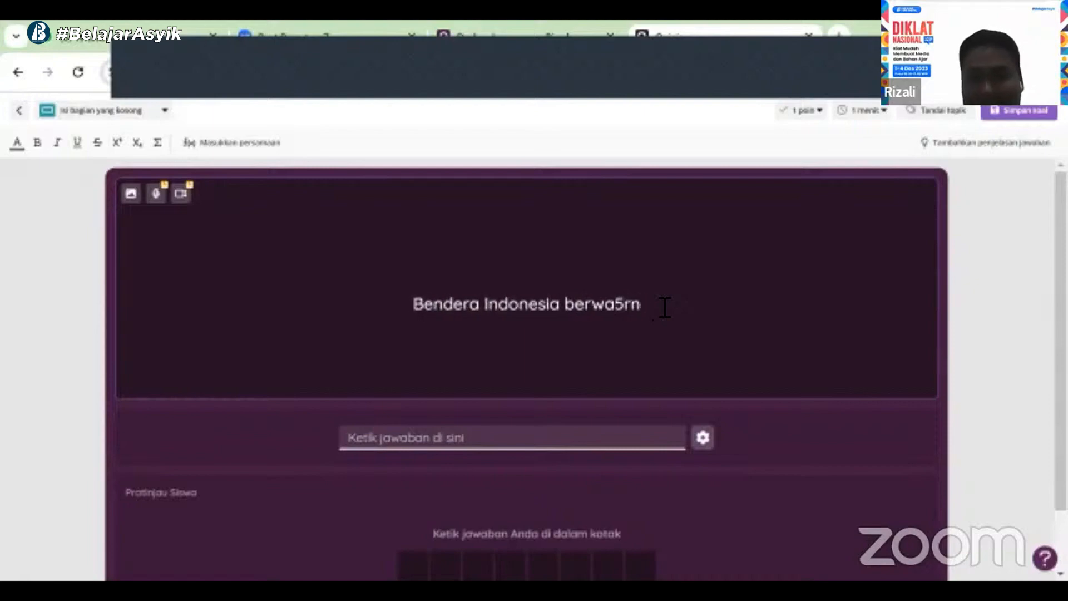
pyautogui.write('rna')
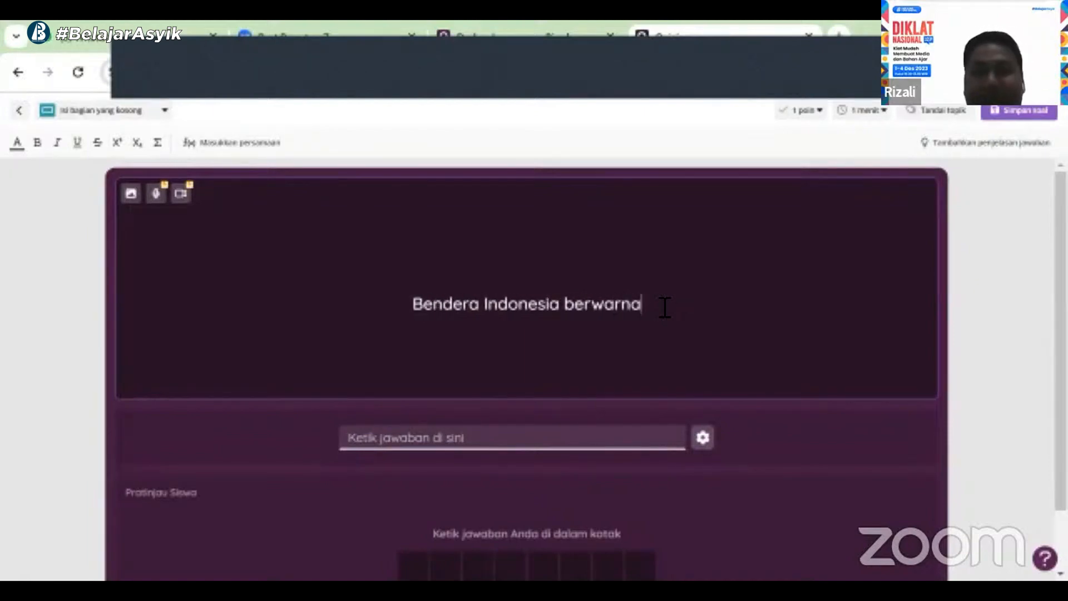
pyautogui.write(' ..')
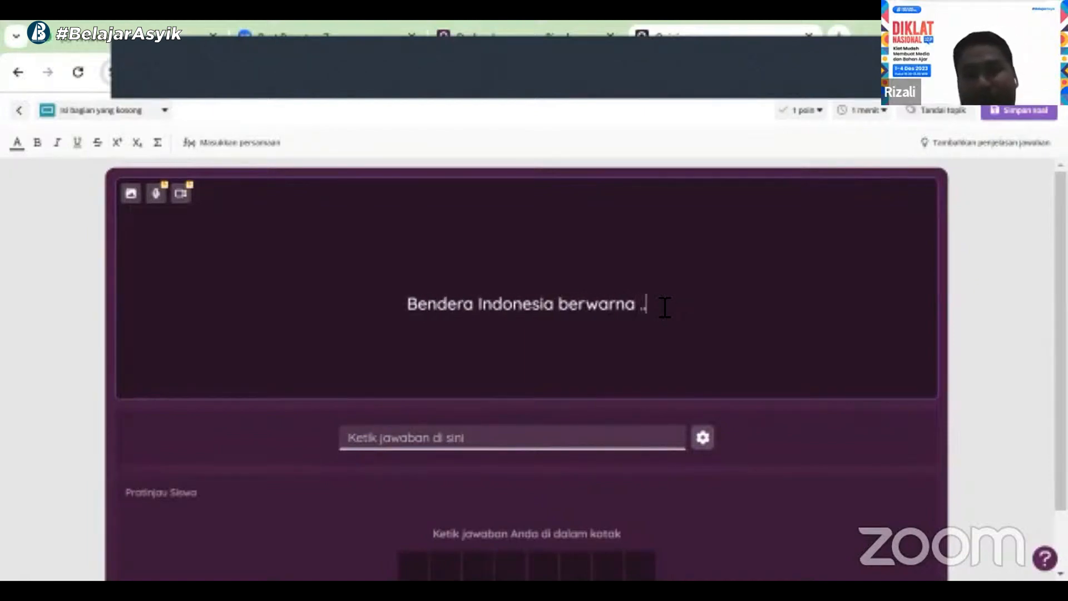
pyautogui.write('.')
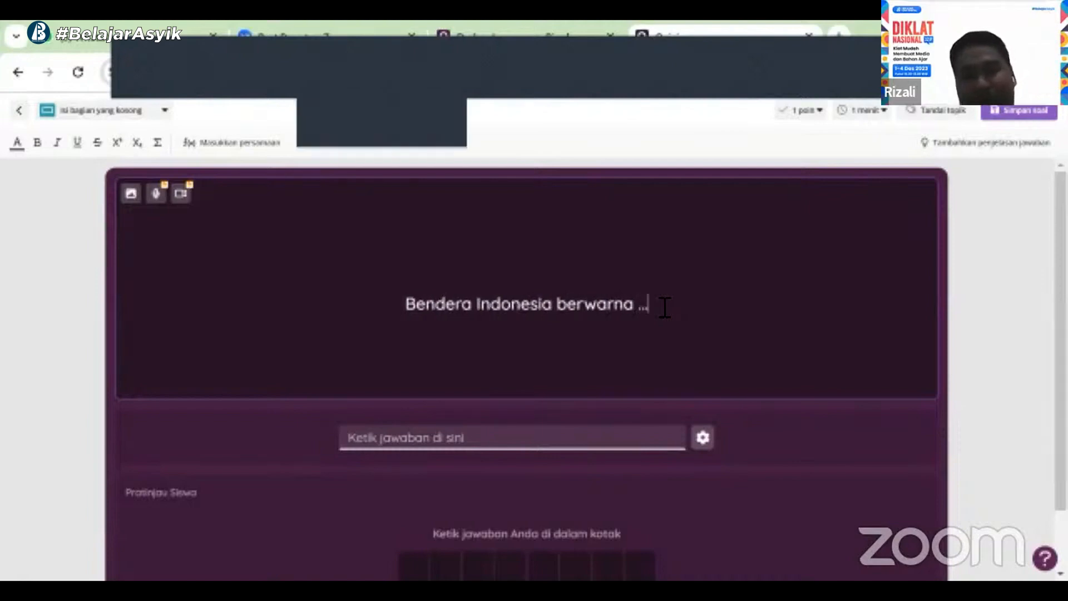
pyautogui.write('.')
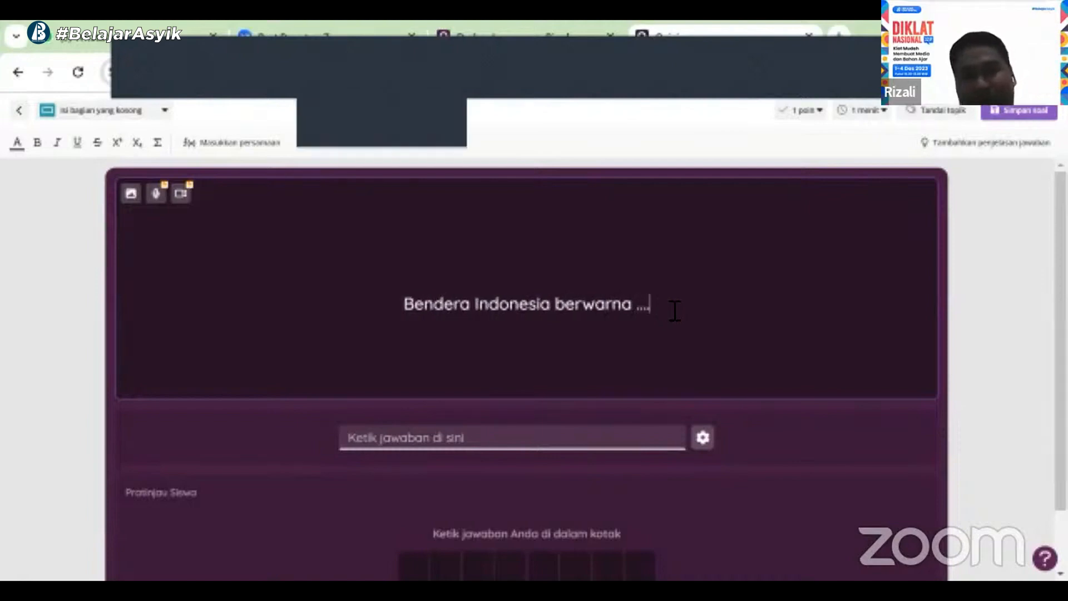
# Set the blank's answer to "merah putih"
pyautogui.click(428, 441)
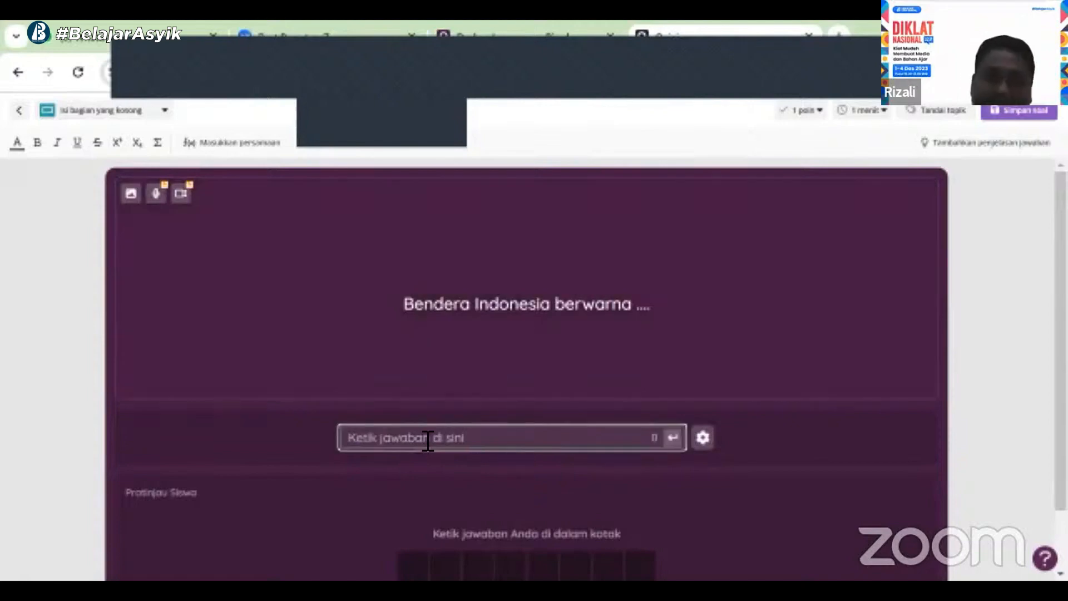
pyautogui.write('merah putih')
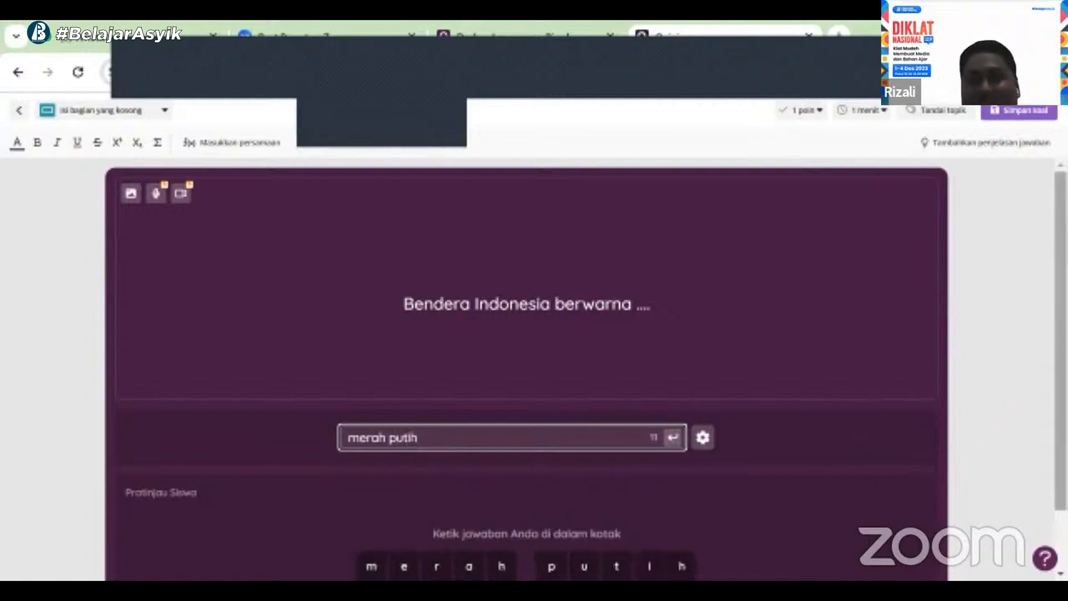
# Try to search Google images for "bendera negara di dunia" to add a picture to the fill-in-the-blank question
pyautogui.scroll(-2, 552, 557)
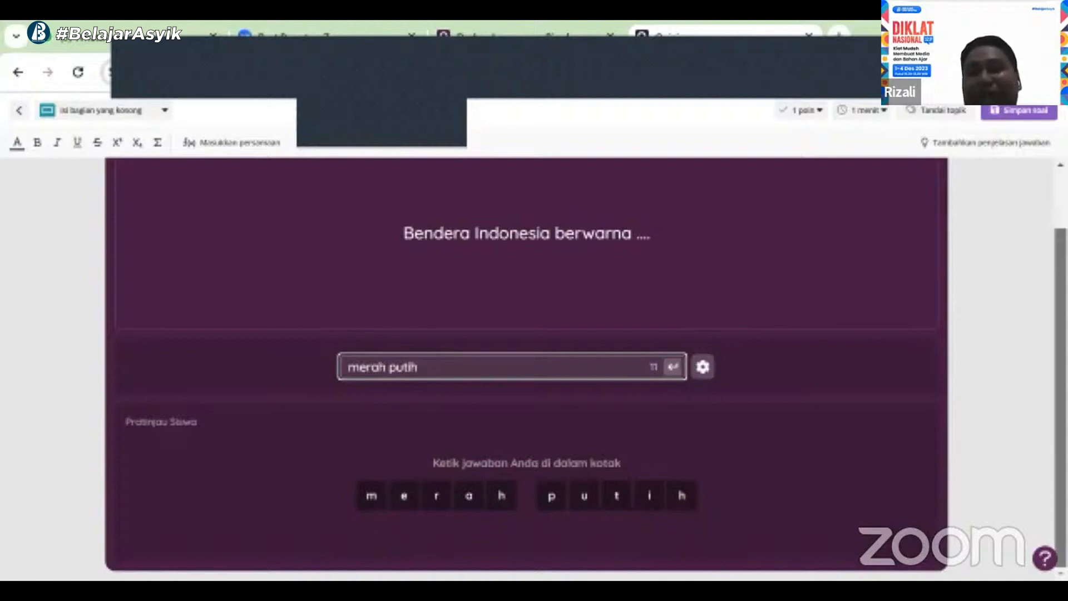
pyautogui.scroll(1, 526, 367)
pyautogui.scroll(1, 777, 220)
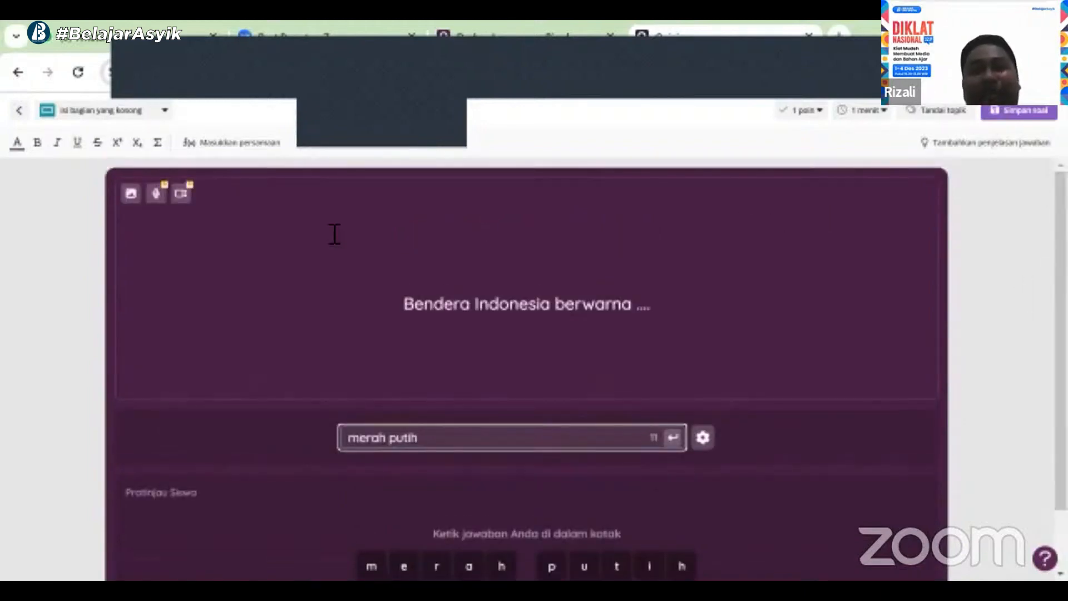
pyautogui.click(128, 191)
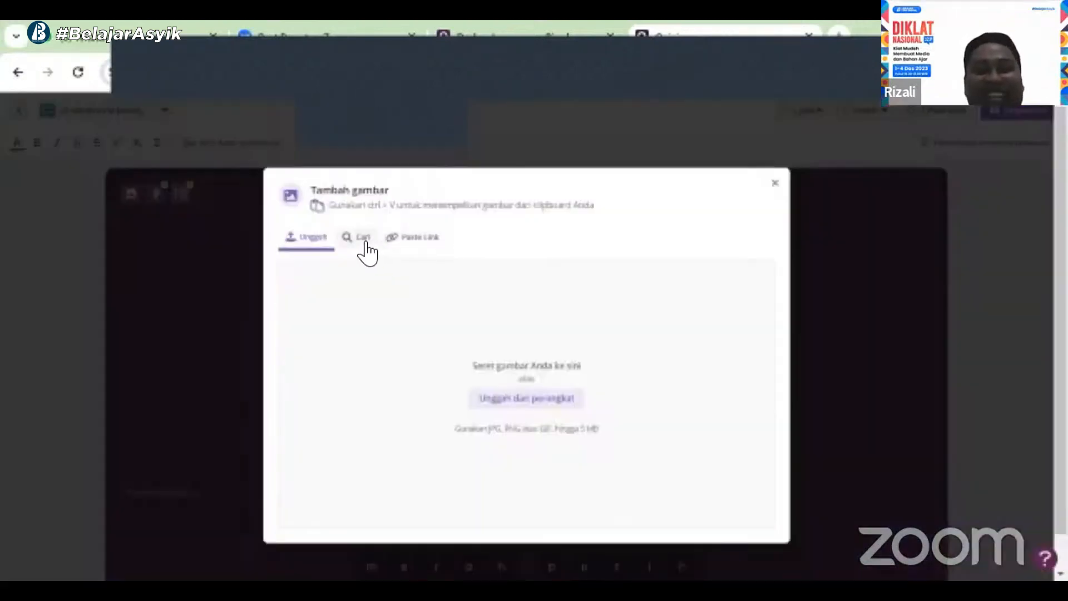
pyautogui.click(358, 238)
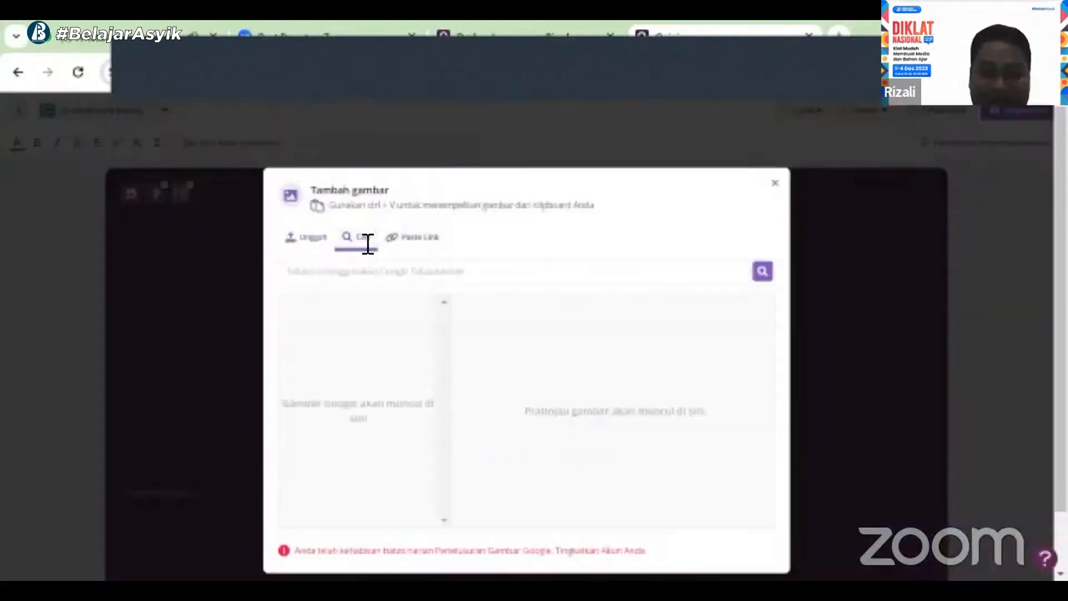
pyautogui.write('ber')
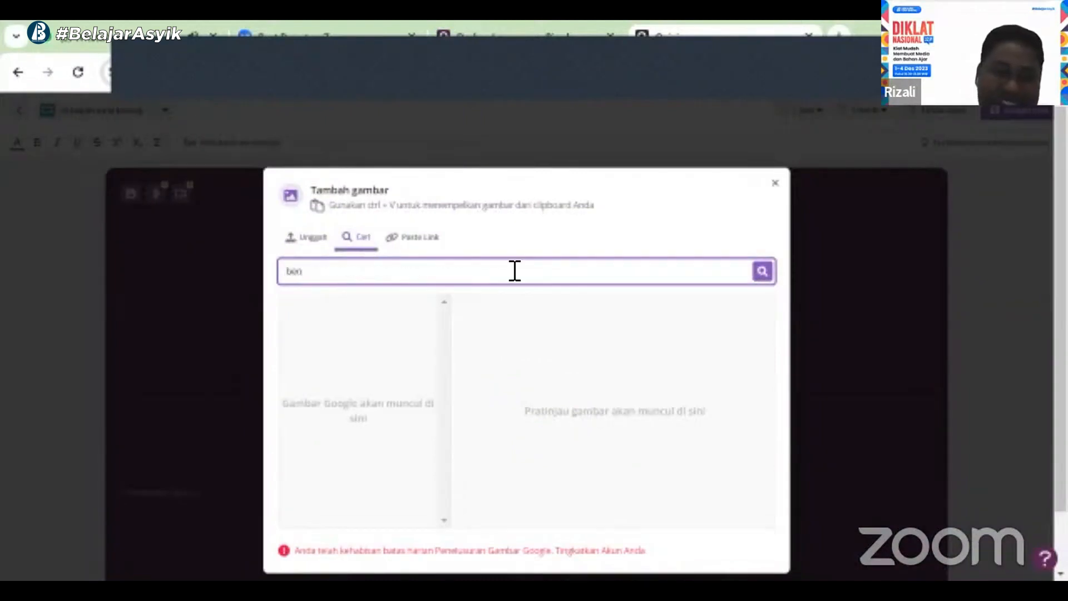
pyautogui.write('dera ne')
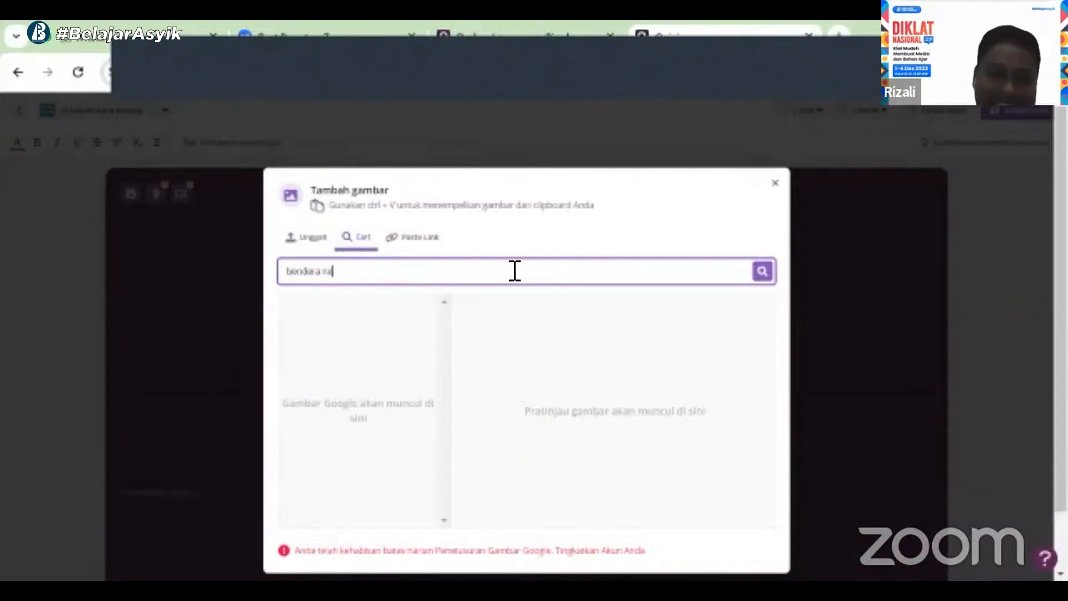
pyautogui.write('gara digi')
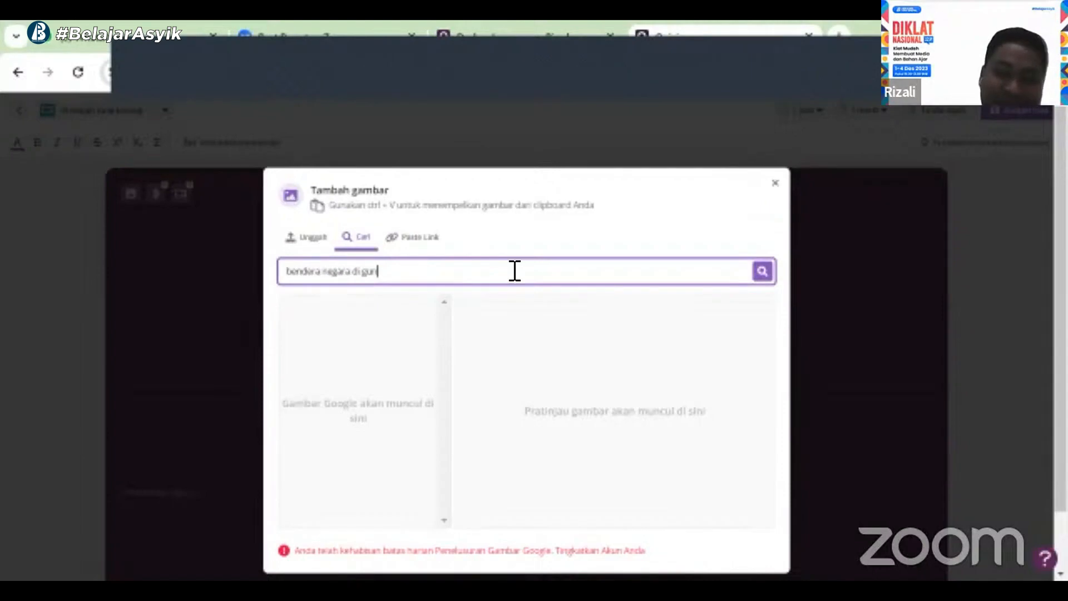
pyautogui.write(' dunia')
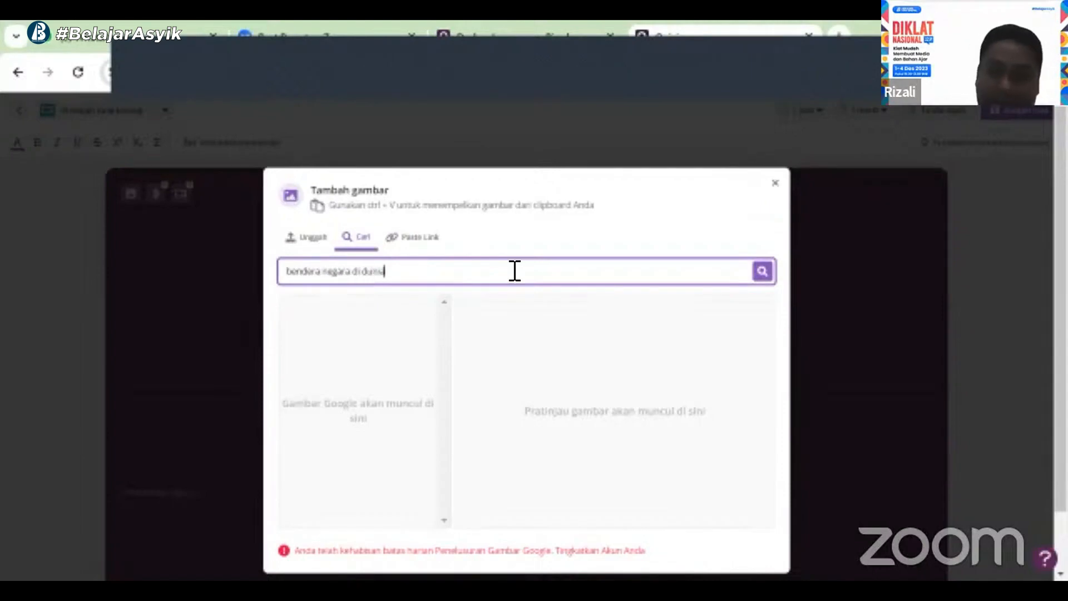
# Confirm leaving the question editor and return from the upgrade page to the quiz
pyautogui.press('Return')
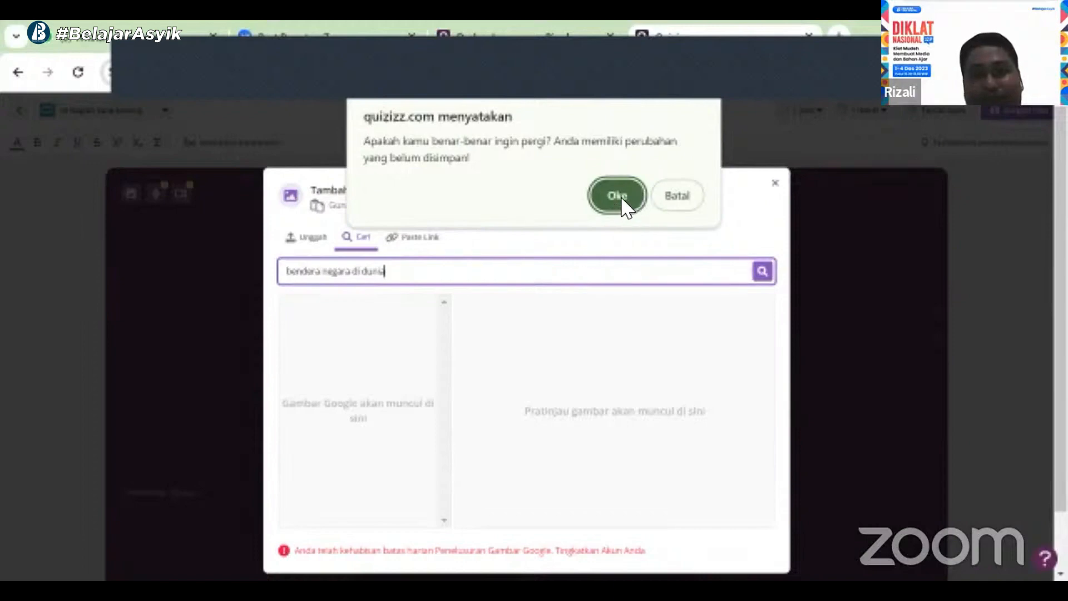
pyautogui.click(678, 198)
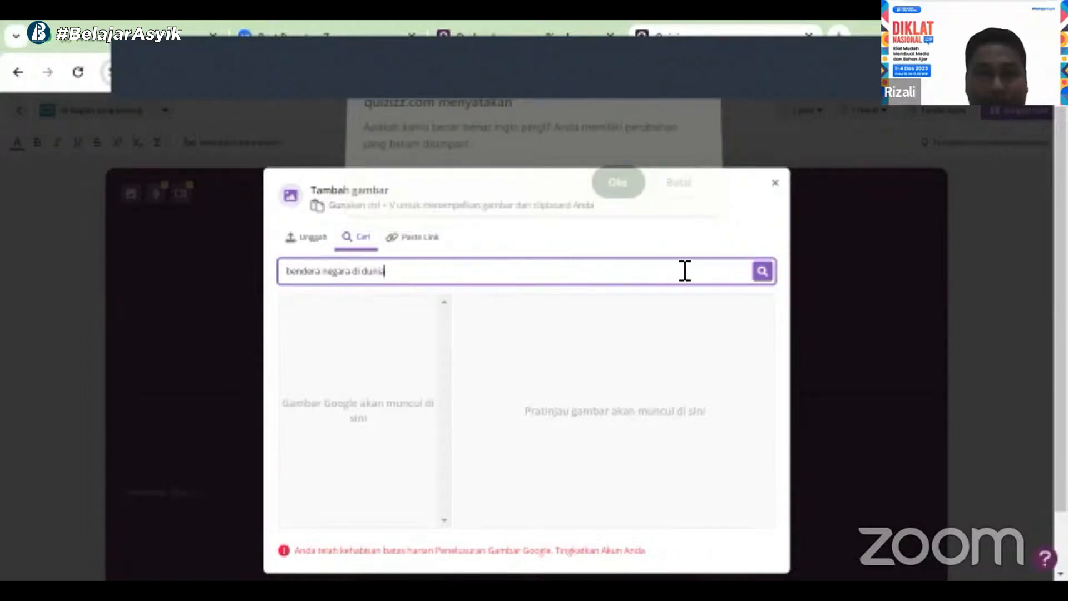
pyautogui.click(765, 274)
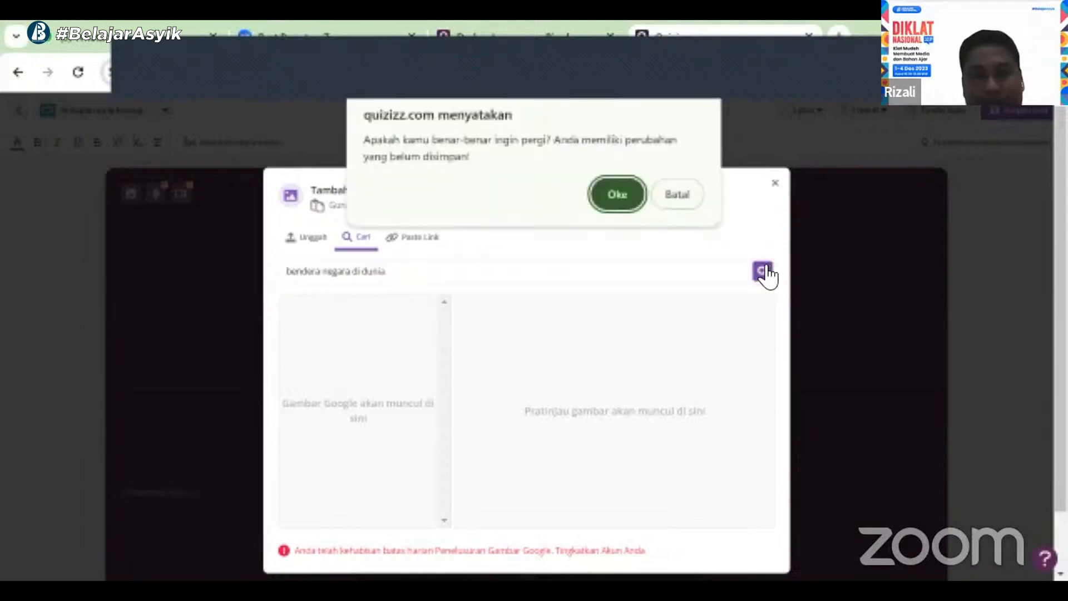
pyautogui.click(615, 201)
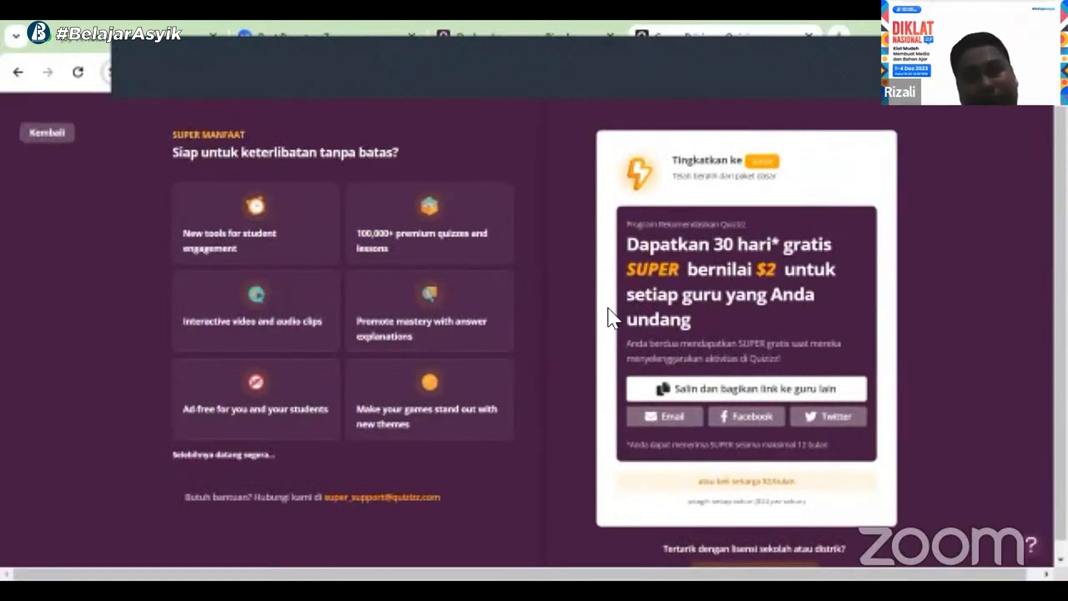
pyautogui.click(34, 132)
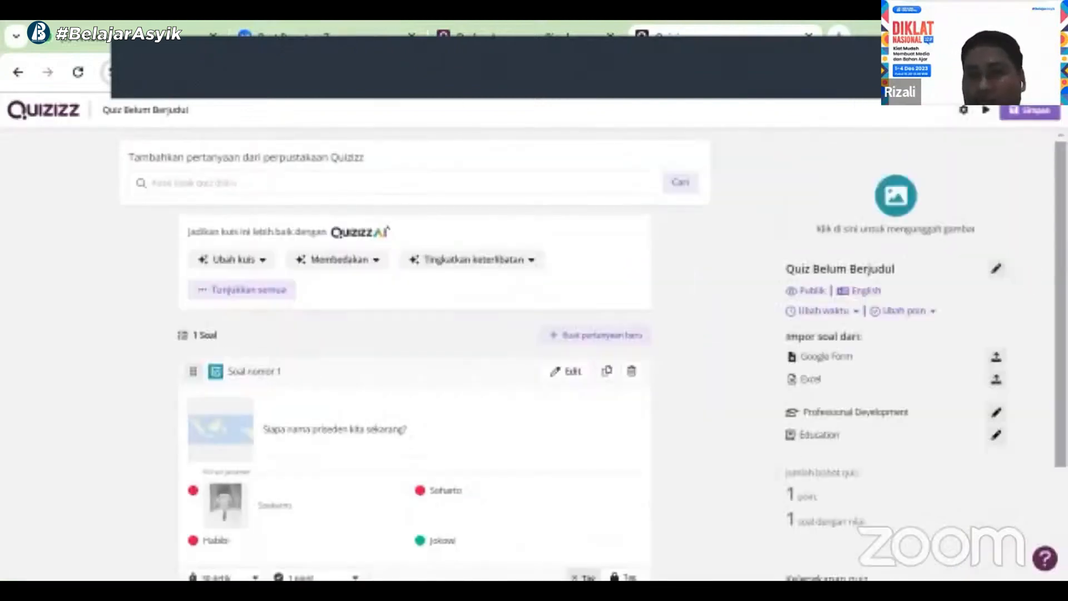
# Add a new Fill in the blank question reading "Bendera Indonesia berwarna ...."
pyautogui.scroll(-3, 896, 356)
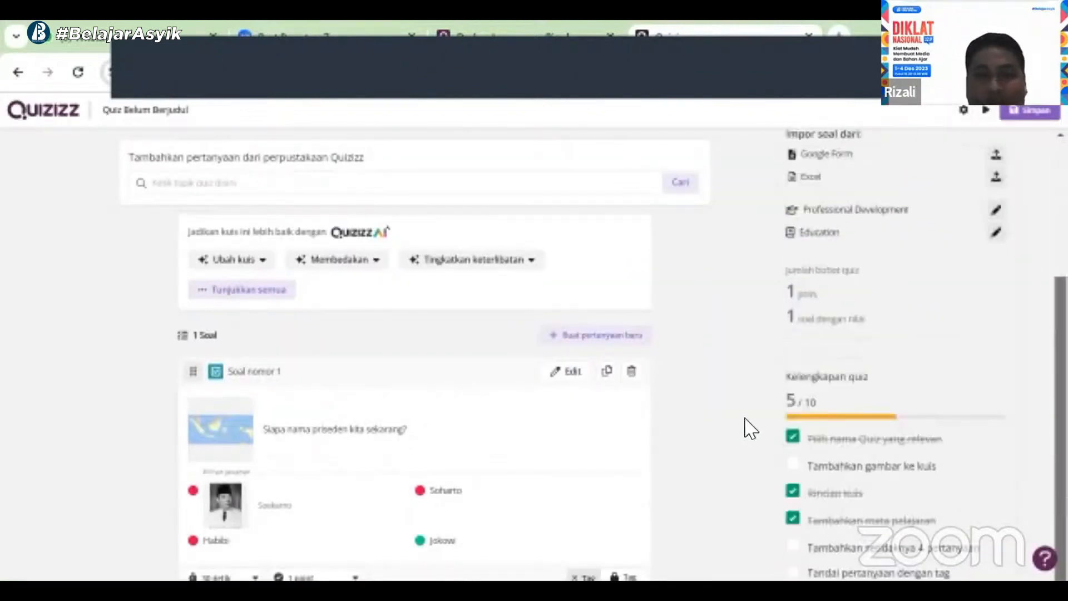
pyautogui.scroll(-1, 710, 349)
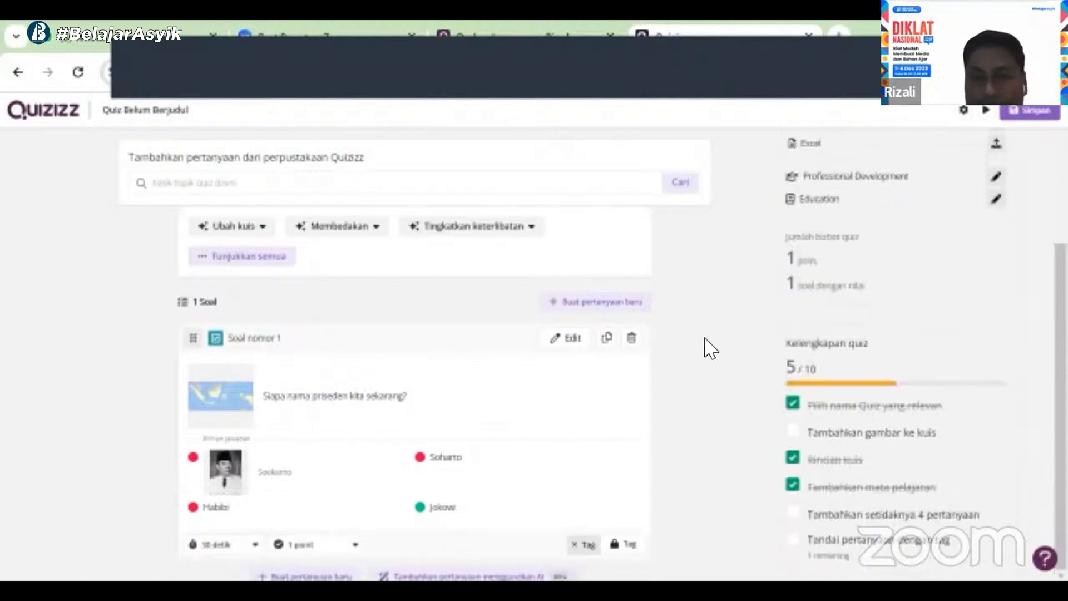
pyautogui.scroll(-1, 334, 561)
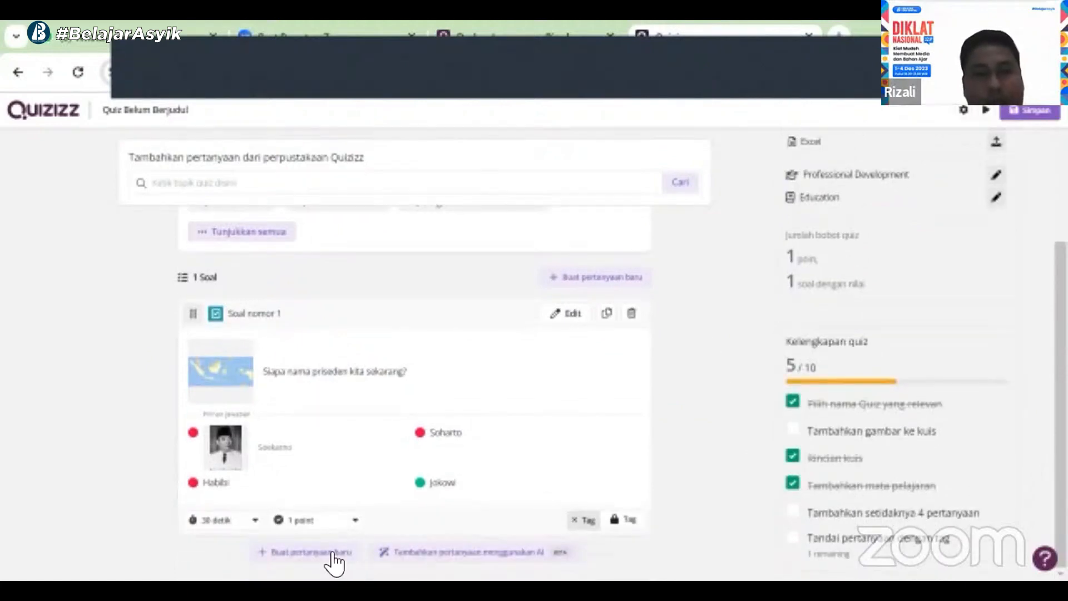
pyautogui.click(329, 552)
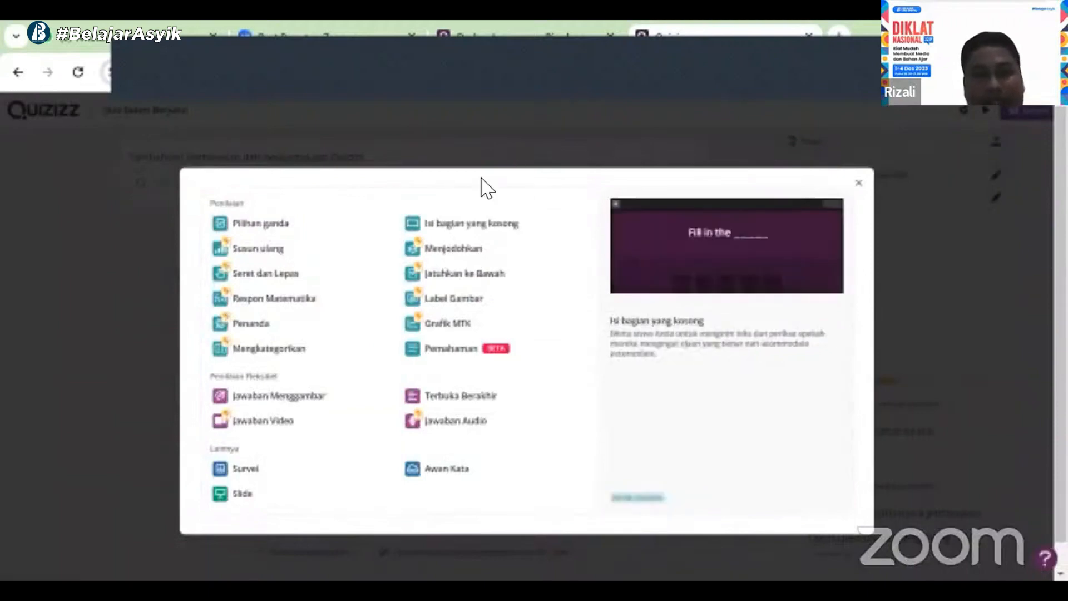
pyautogui.click(451, 224)
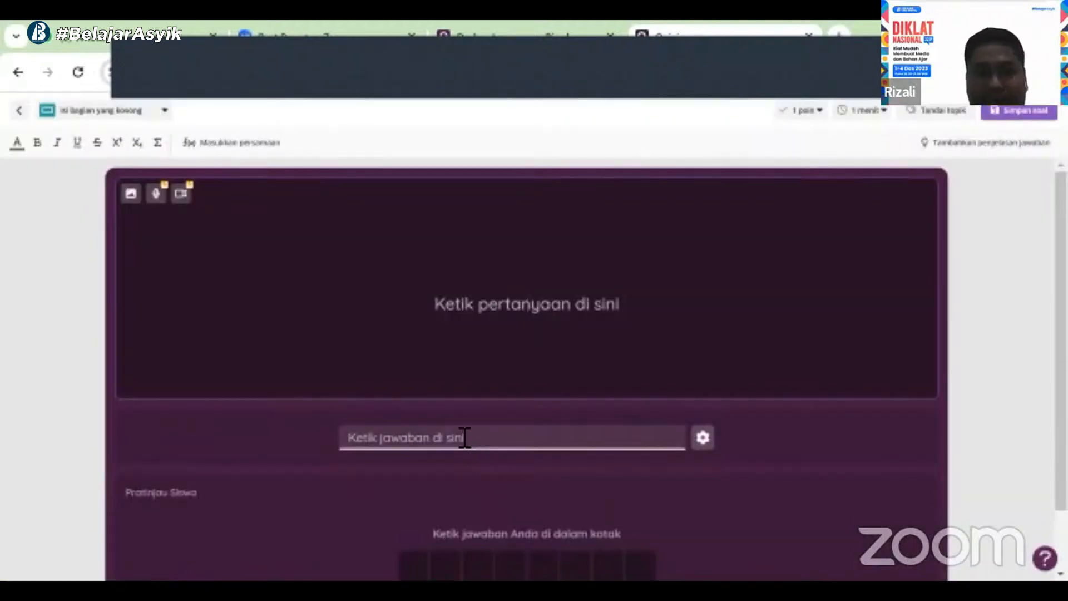
pyautogui.write('Bendera')
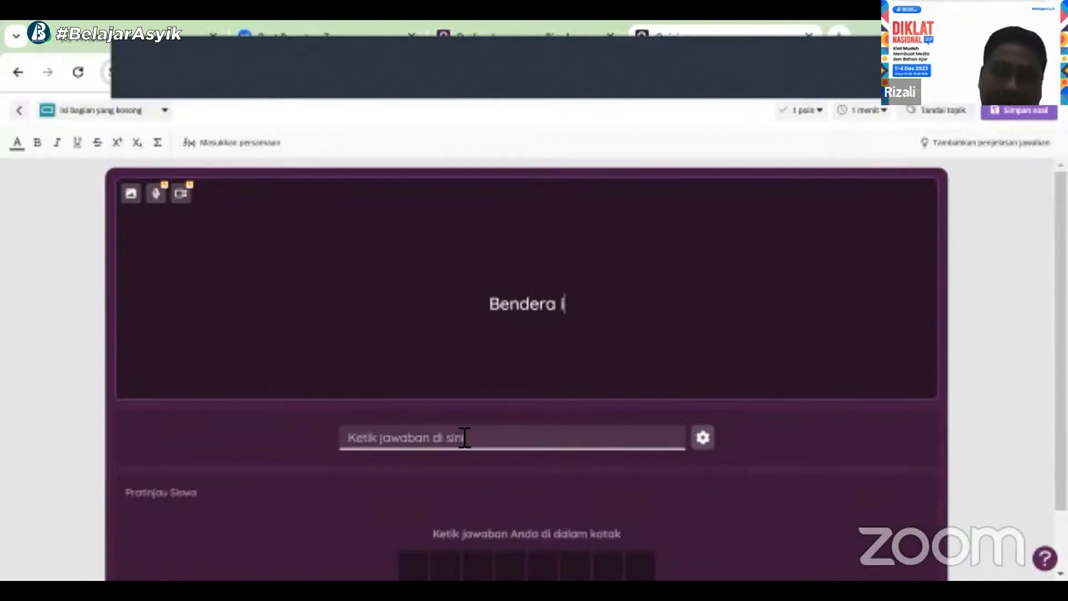
pyautogui.write(' Indo')
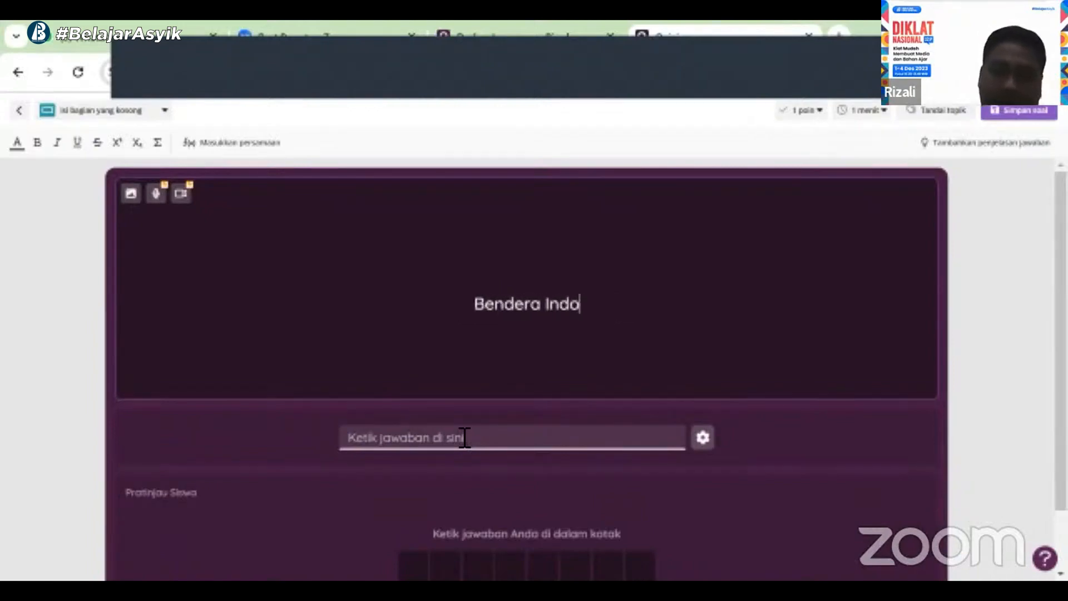
pyautogui.write('nesia ber')
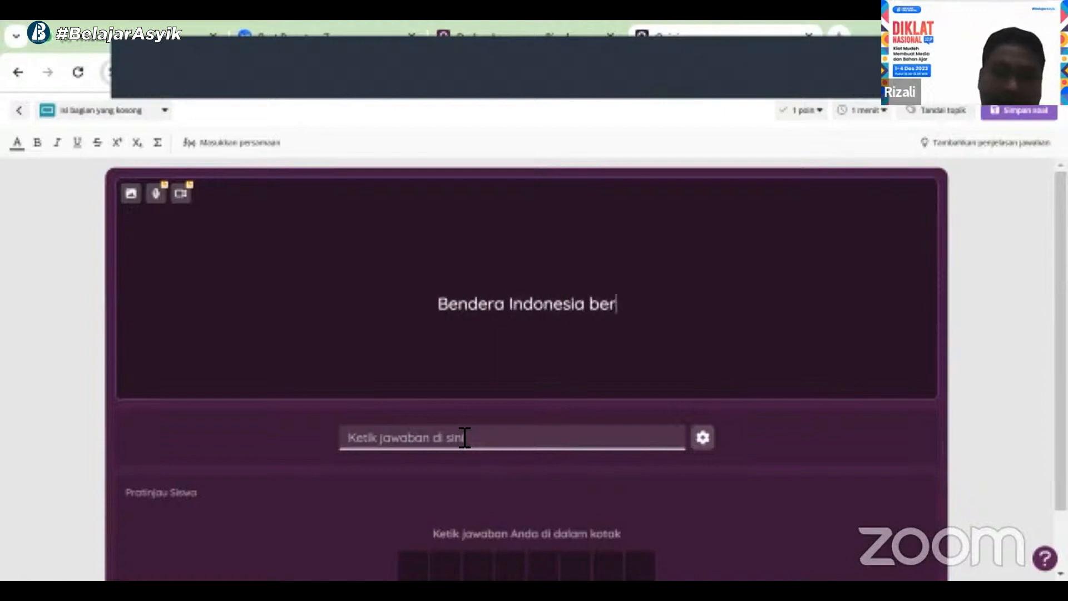
pyautogui.write('warna ....')
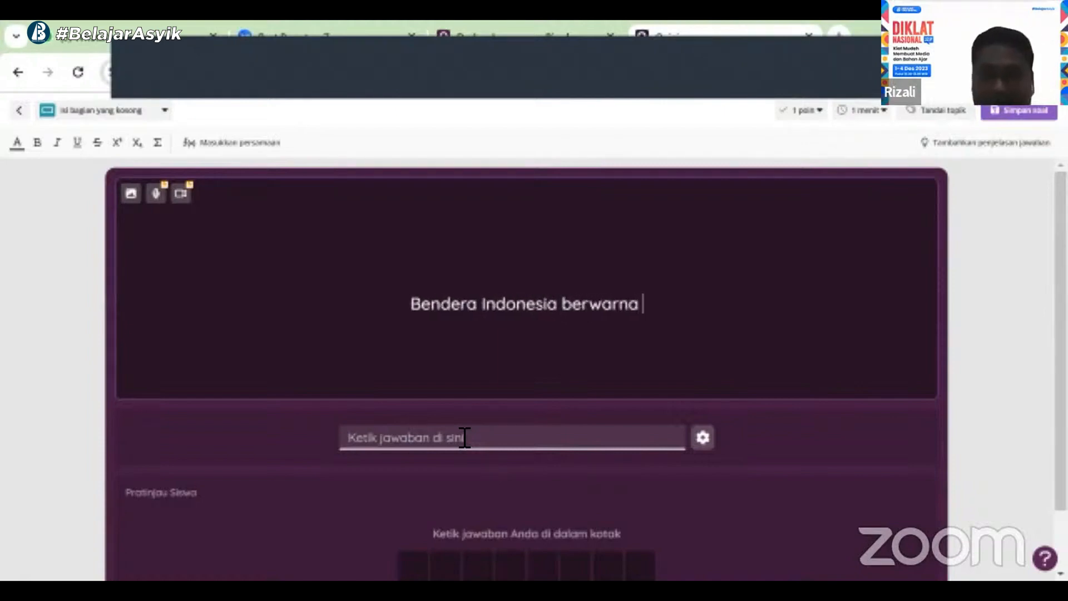
# Set the blank's answer to "merah putih" and save the question to the quiz
pyautogui.click(501, 437)
pyautogui.write('merah')
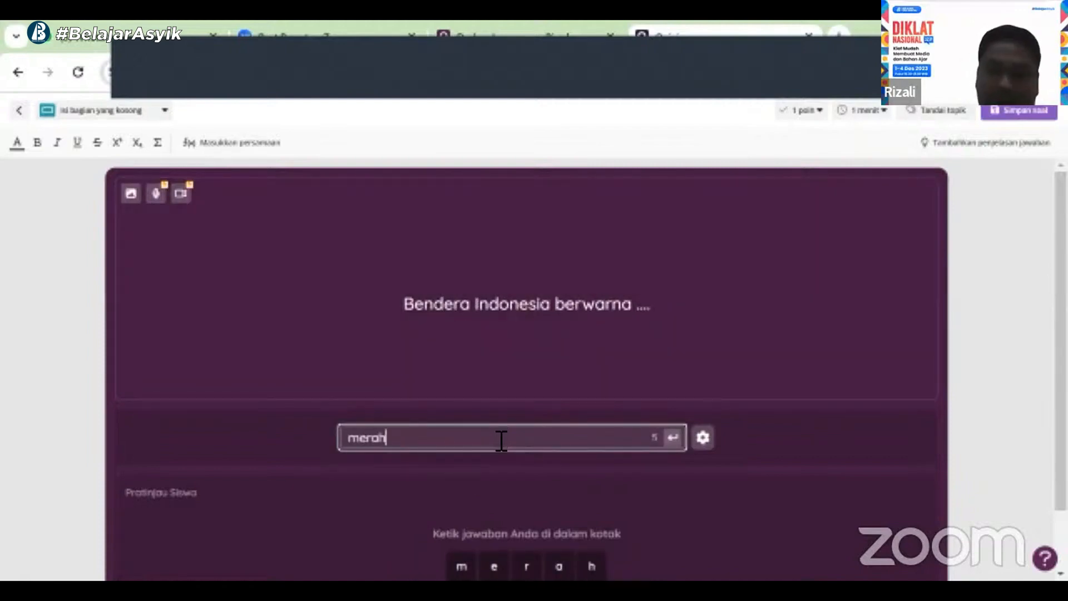
pyautogui.write(' puti')
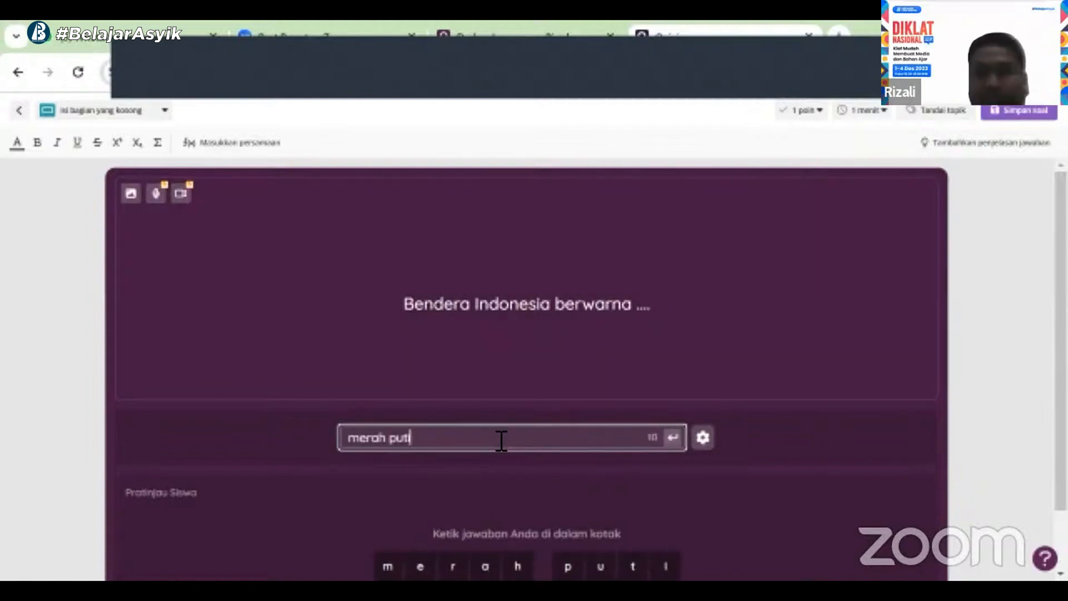
pyautogui.write('h')
pyautogui.click(1031, 111)
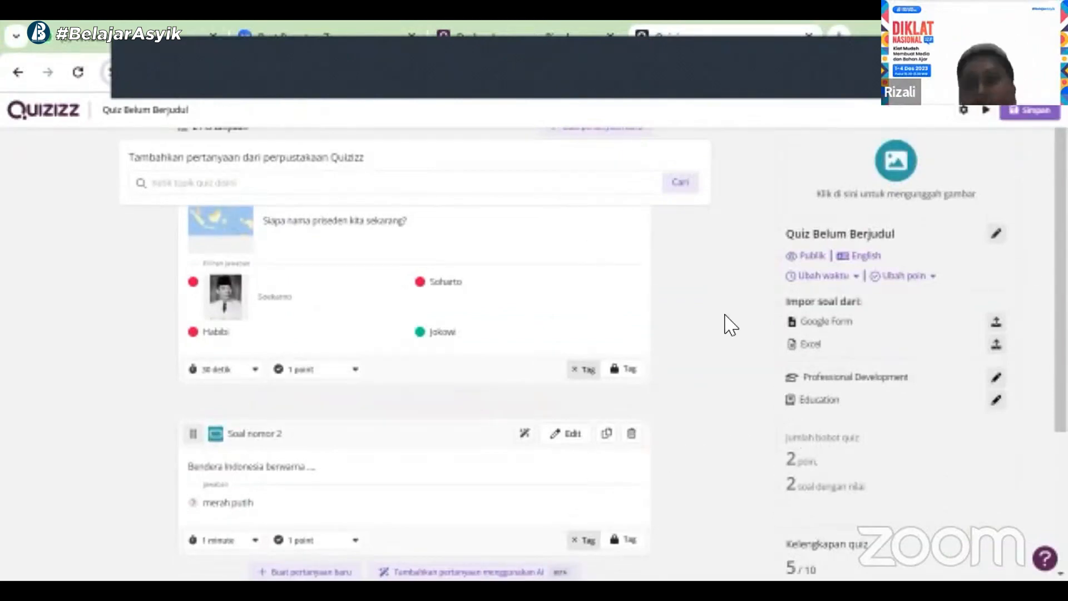
# Open the Quizizz AI panel for adding questions and cancel the discard prompt
pyautogui.moveTo(1060, 222); pyautogui.dragTo(1060, 338)
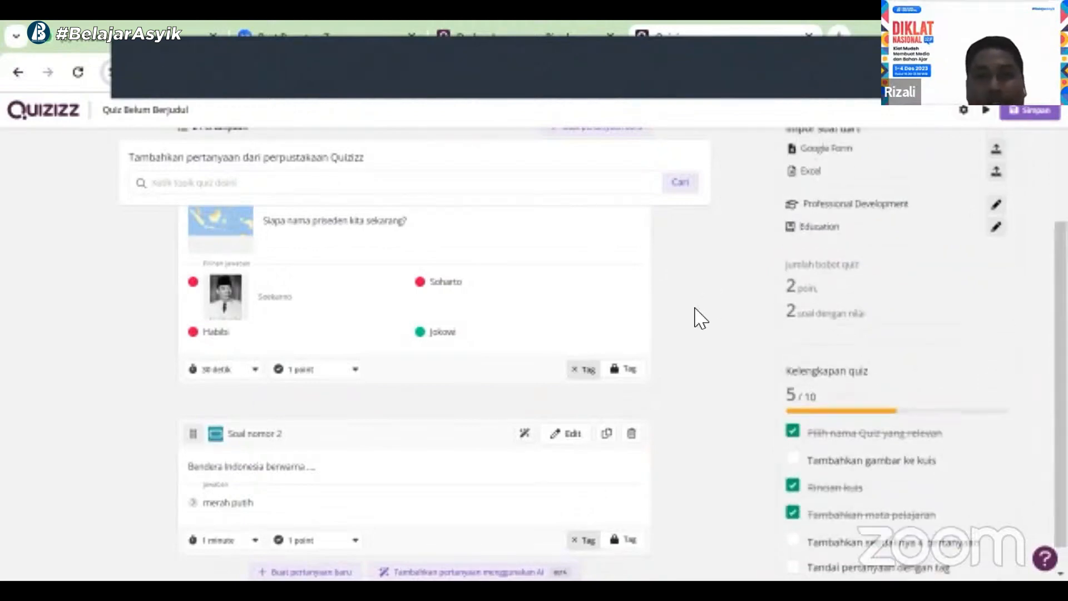
pyautogui.scroll(-1, 701, 318)
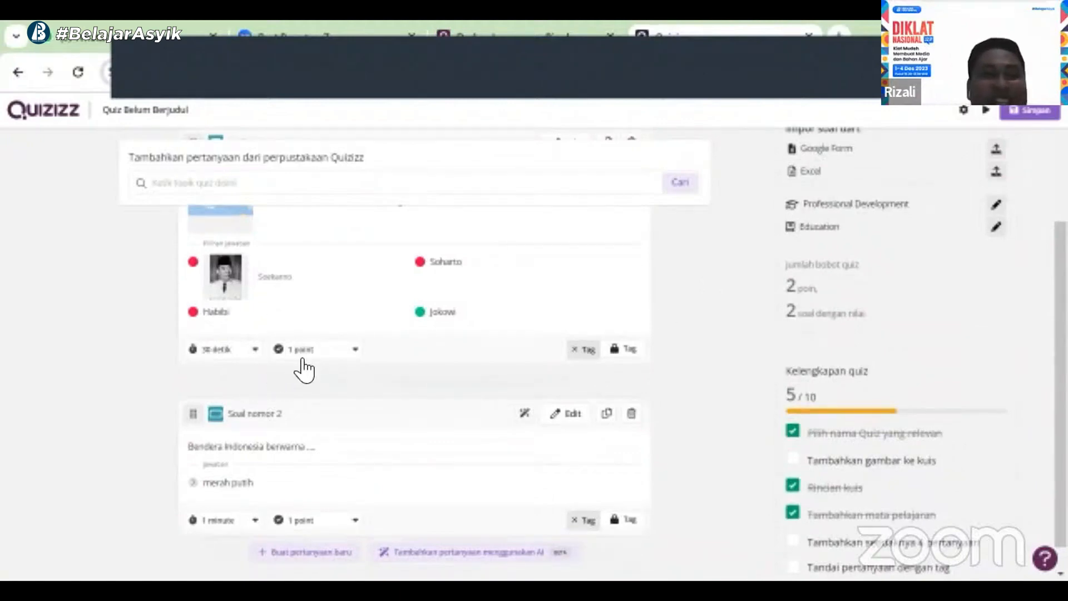
pyautogui.moveTo(304, 371)
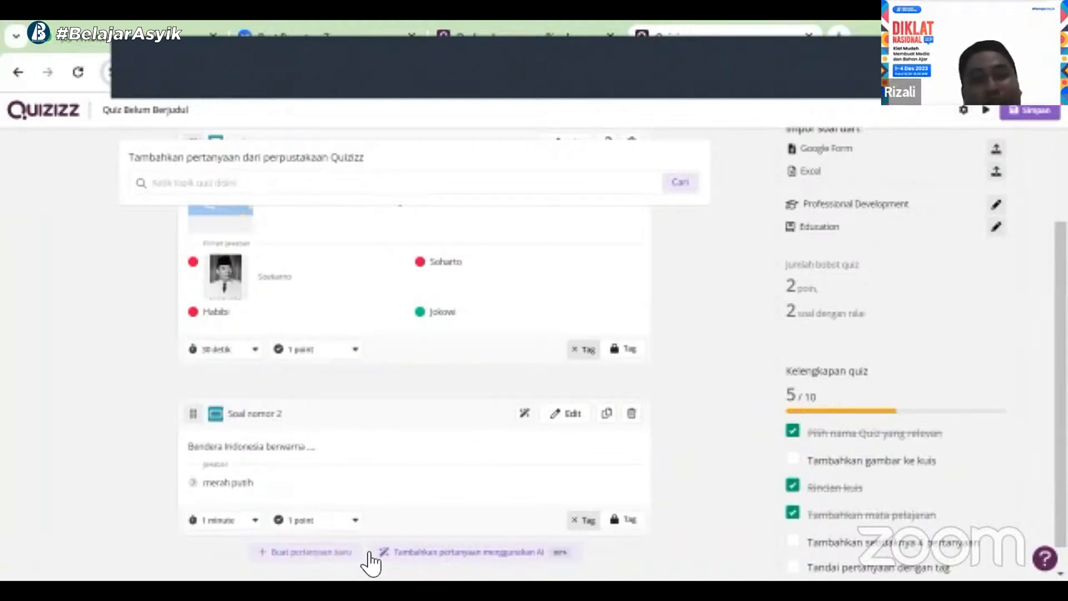
pyautogui.click(478, 555)
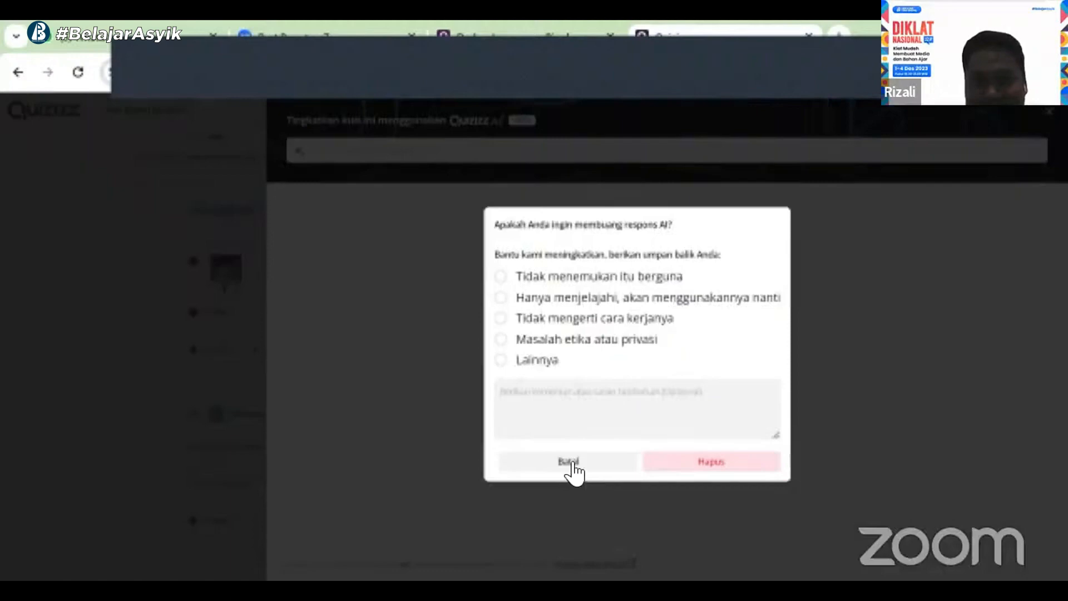
pyautogui.click(571, 465)
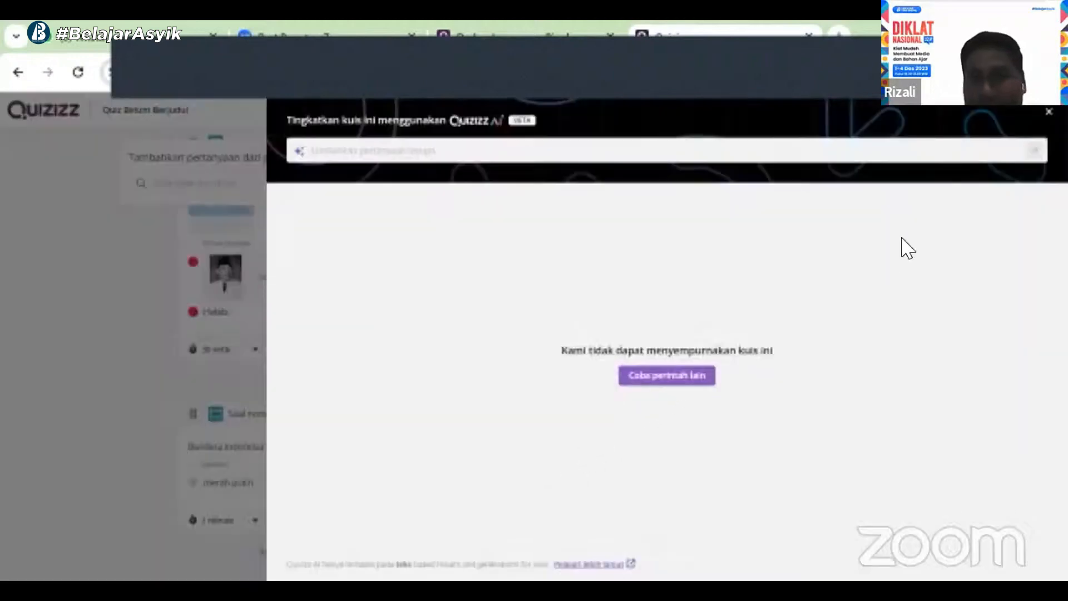
# Close the AI panel, choosing Lainnya with feedback "belum saatnya" and discarding the AI response
pyautogui.click(1049, 111)
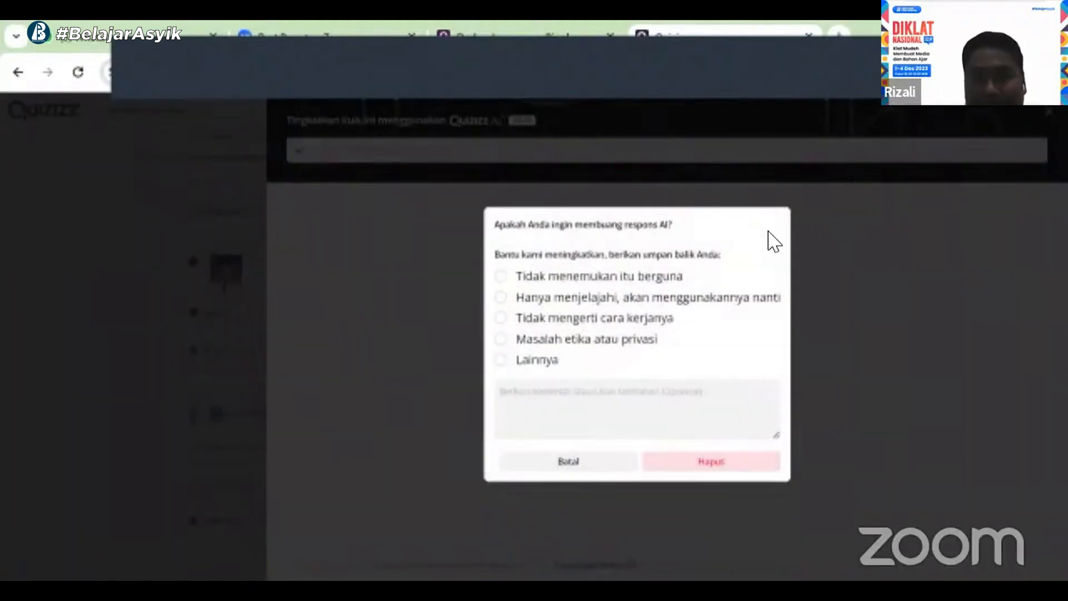
pyautogui.click(502, 362)
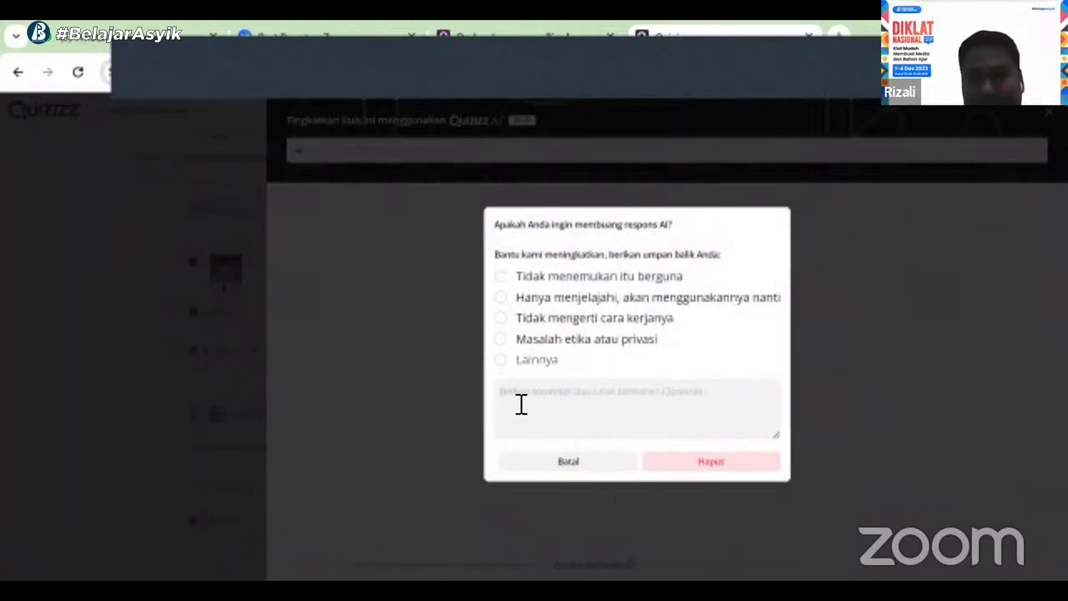
pyautogui.click(581, 411)
pyautogui.write('belu')
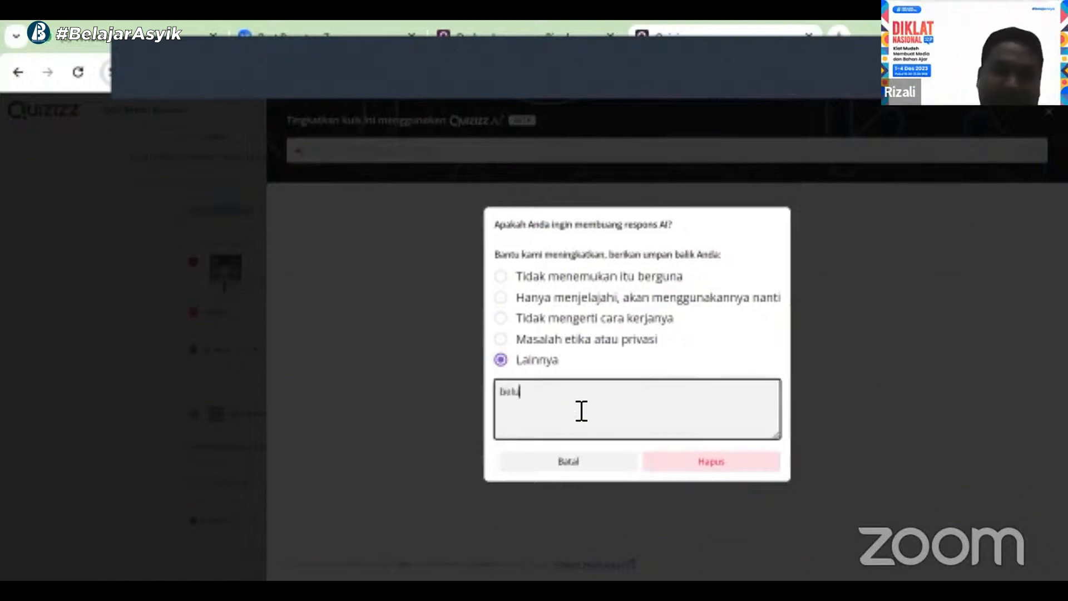
pyautogui.write('m saatnya')
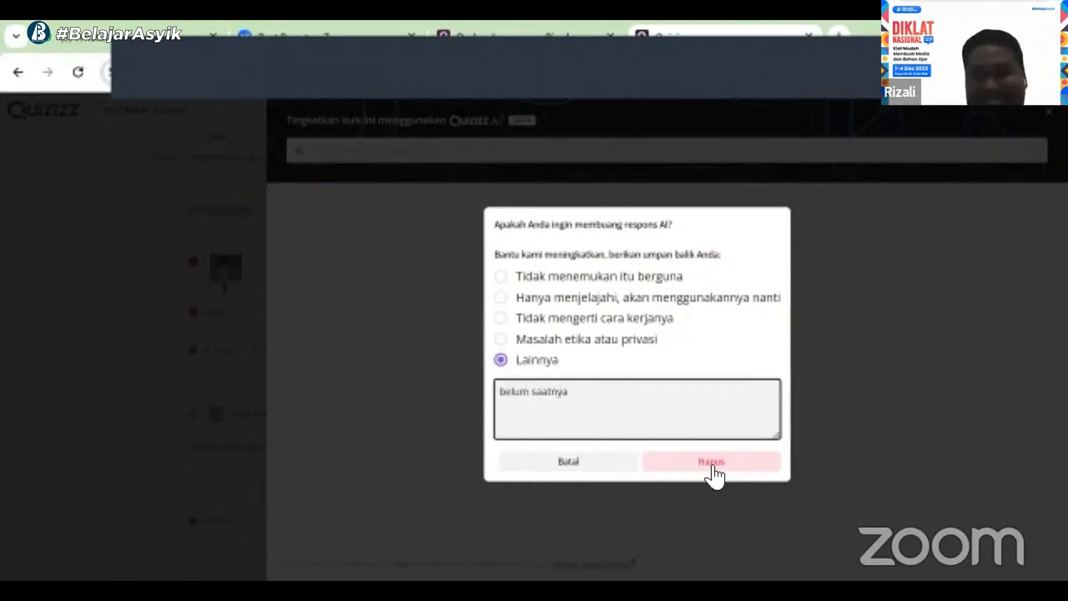
pyautogui.click(710, 470)
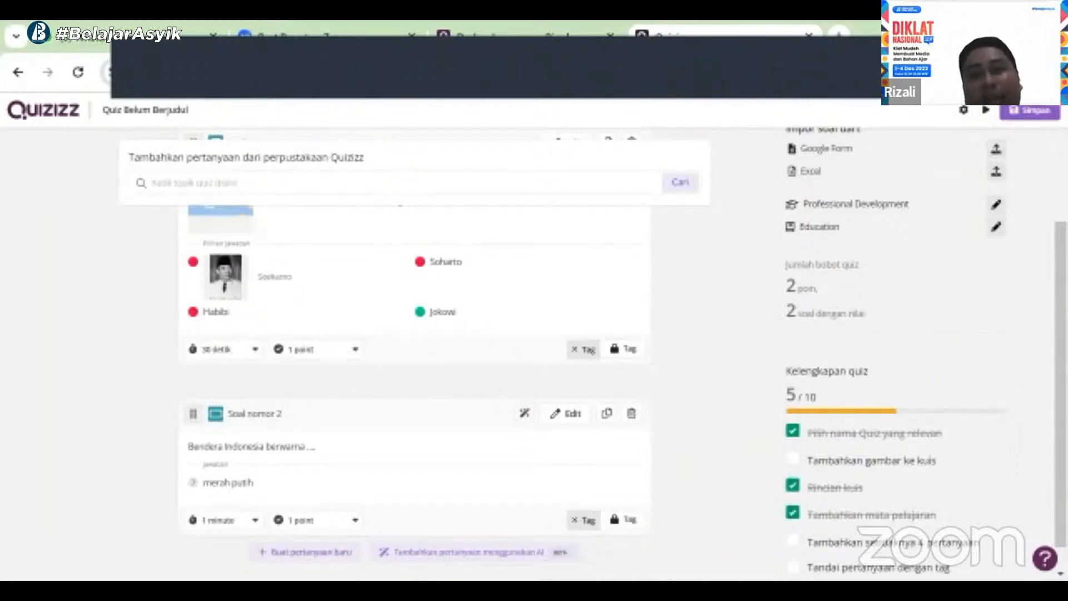
# Try adding questions with Quizizz AI, reopening its panel and selecting the prompt field
pyautogui.click(447, 553)
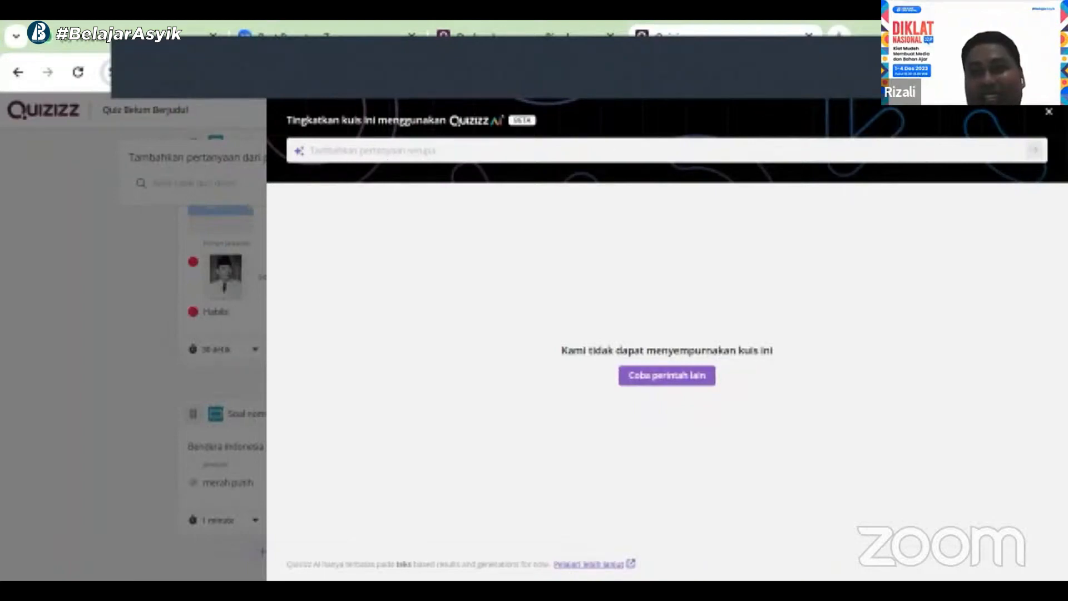
pyautogui.click(662, 384)
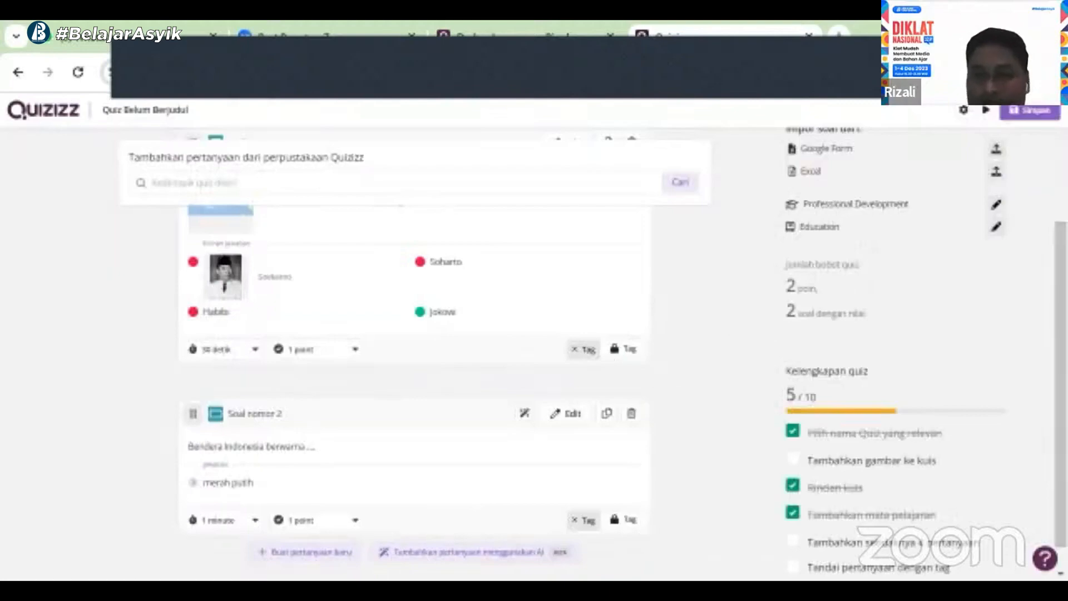
pyautogui.click(488, 552)
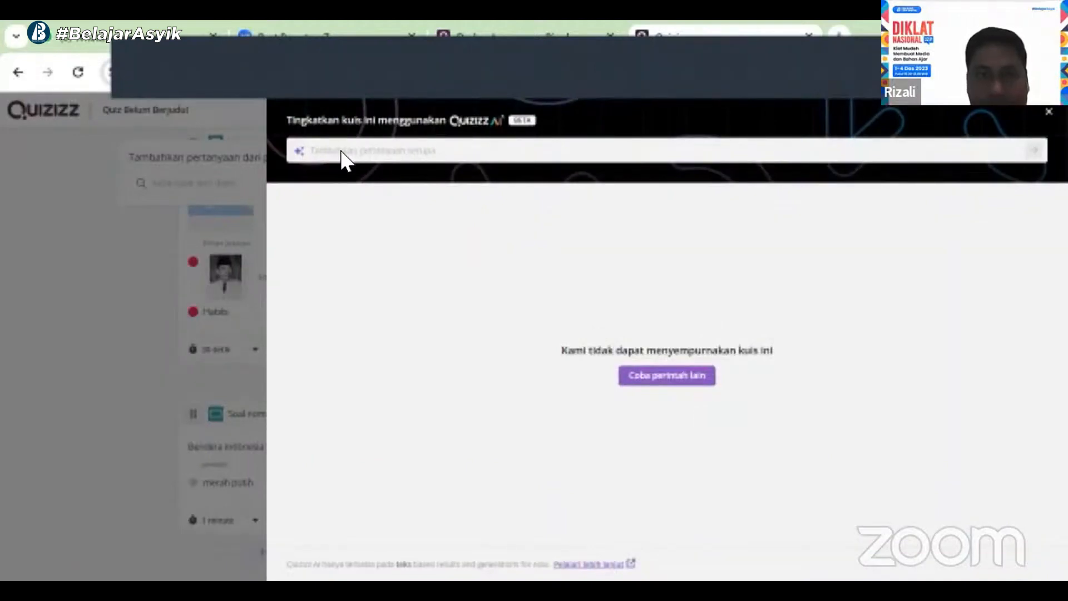
pyautogui.doubleClick(588, 129)
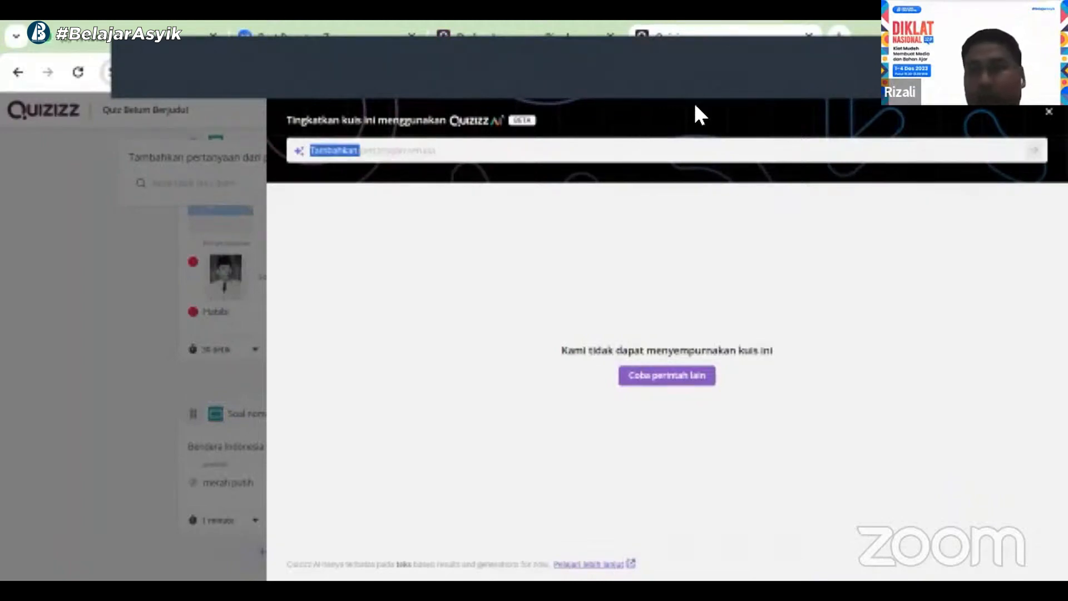
pyautogui.click(588, 151)
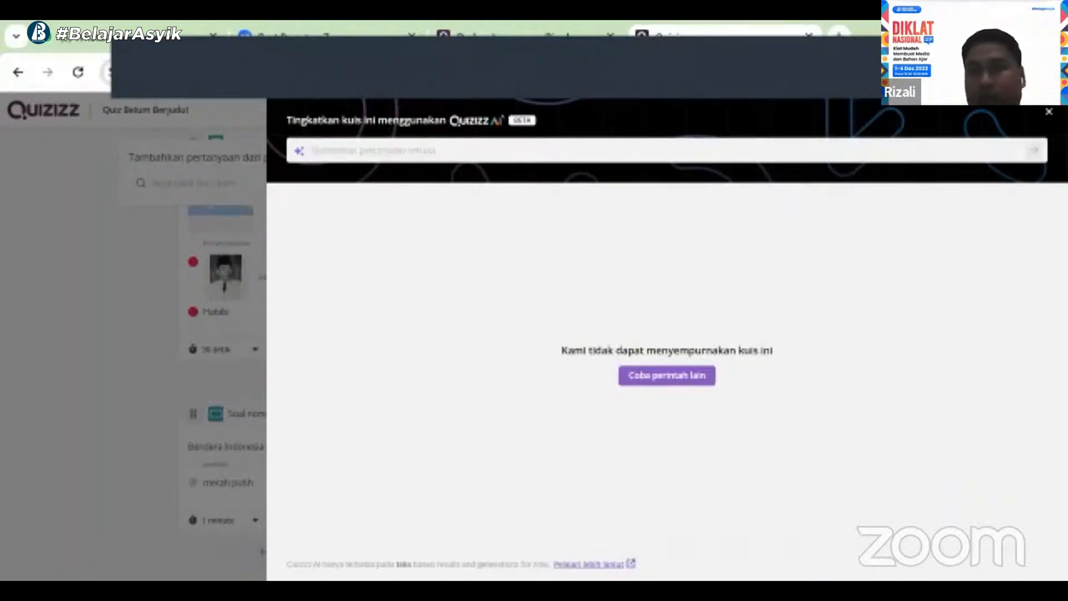
# Close the AI panel again, picking Lainnya as the reason and discarding the AI response
pyautogui.click(1049, 112)
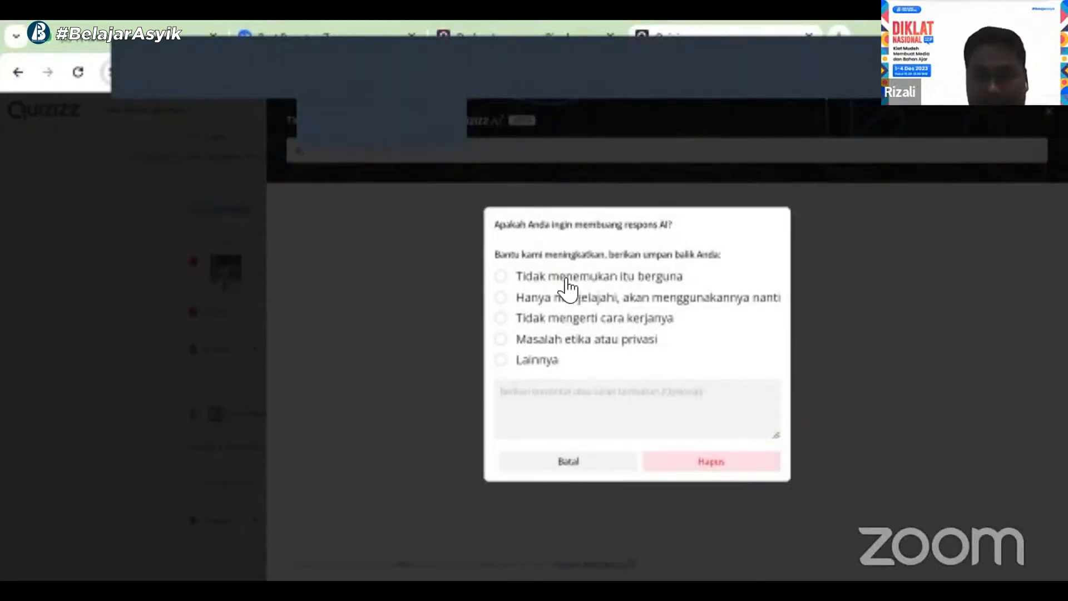
pyautogui.click(512, 280)
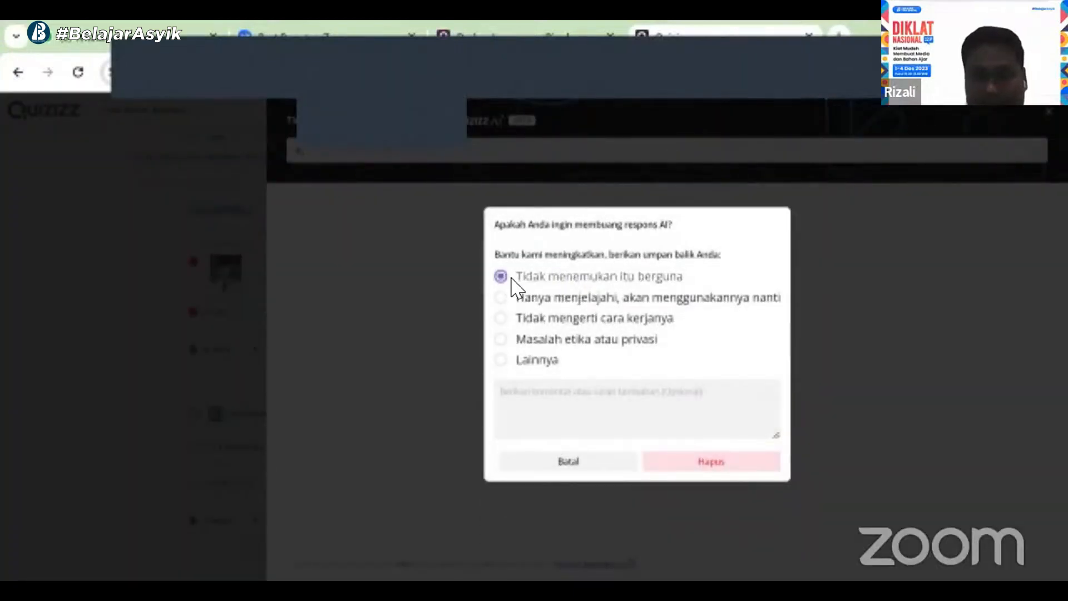
pyautogui.click(507, 363)
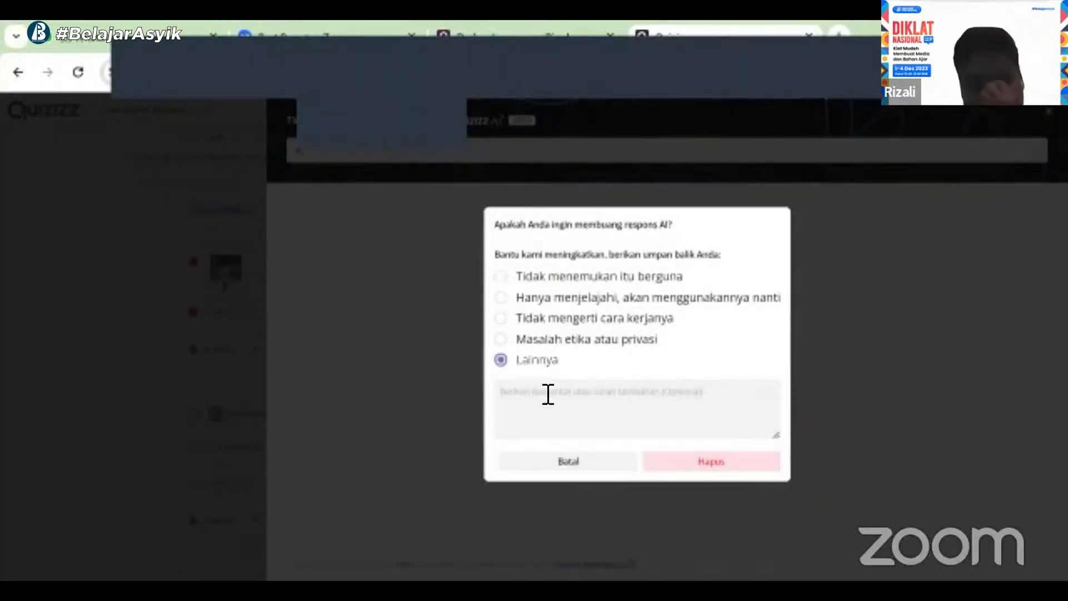
pyautogui.click(682, 464)
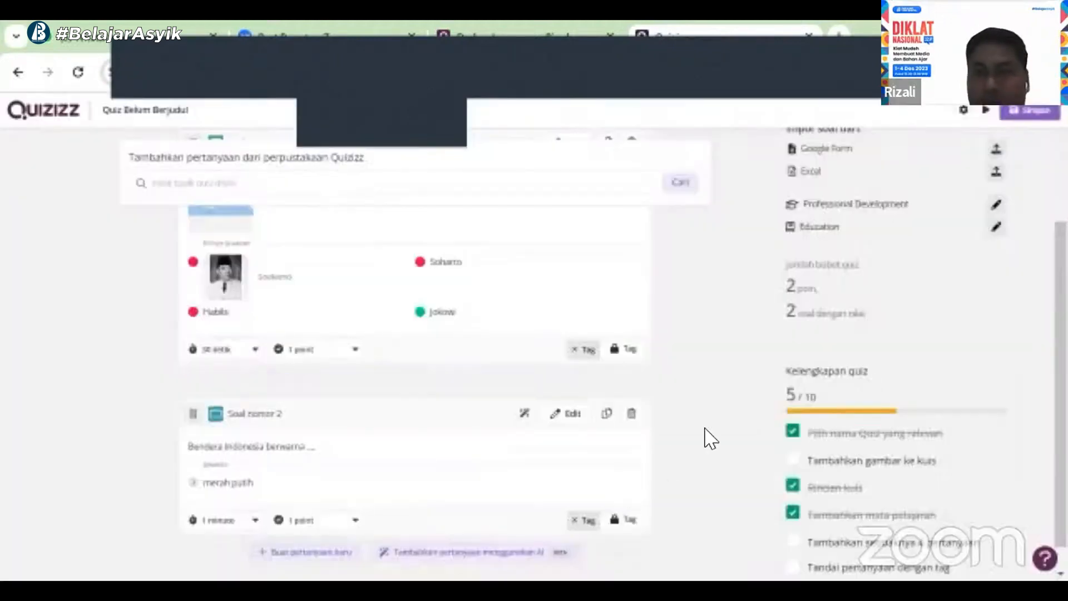
pyautogui.moveTo(1061, 367)
pyautogui.mouseDown()
pyautogui.moveTo(1061, 337)
pyautogui.moveTo(1060, 387)
pyautogui.mouseUp()
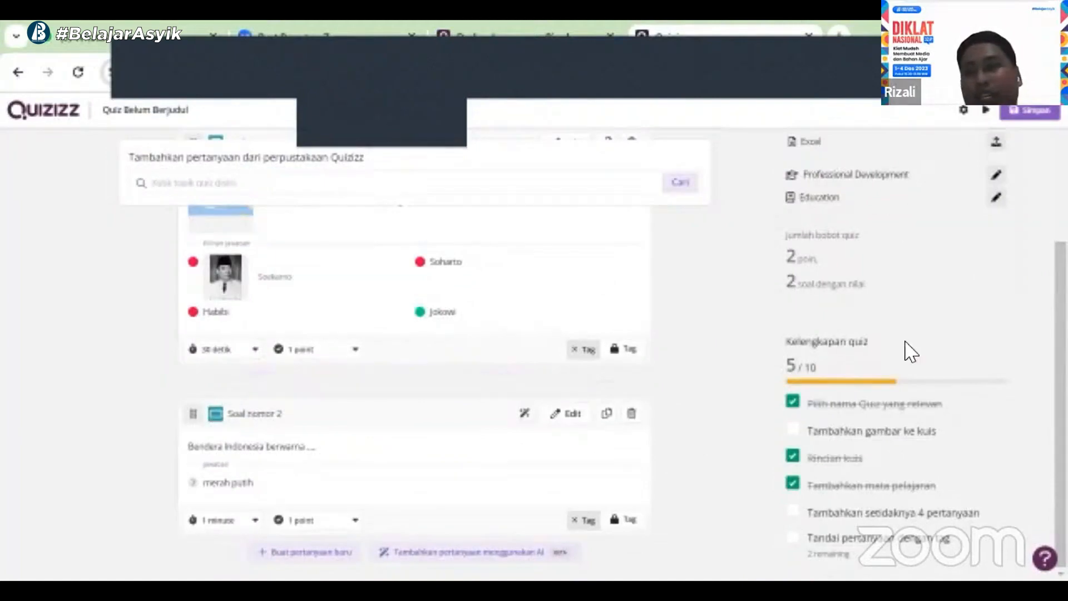
pyautogui.moveTo(1060, 367); pyautogui.dragTo(1060, 332)
pyautogui.scroll(3, 1001, 226)
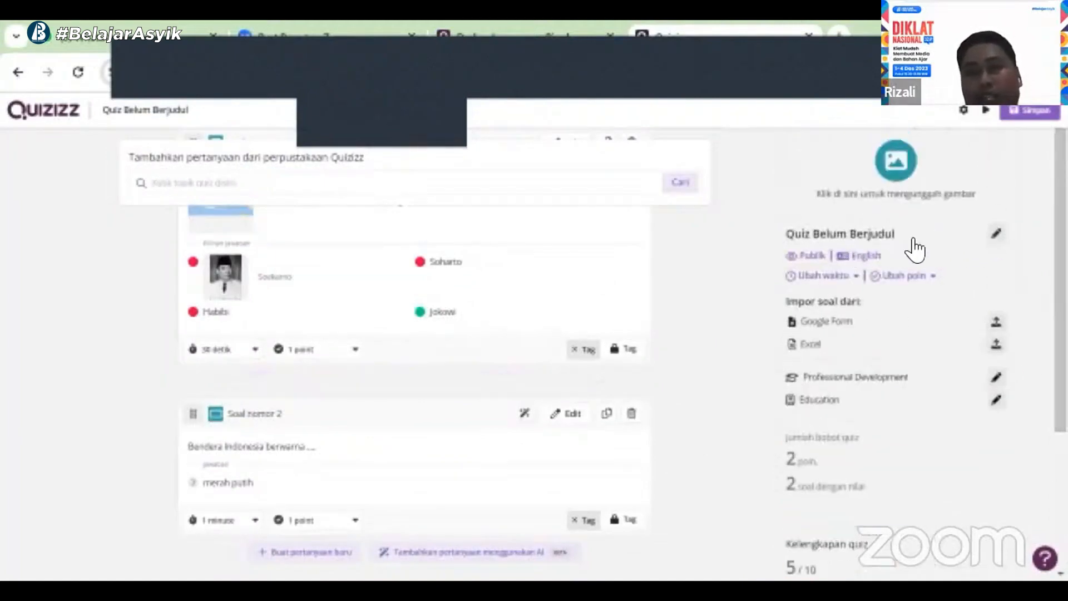
pyautogui.click(149, 117)
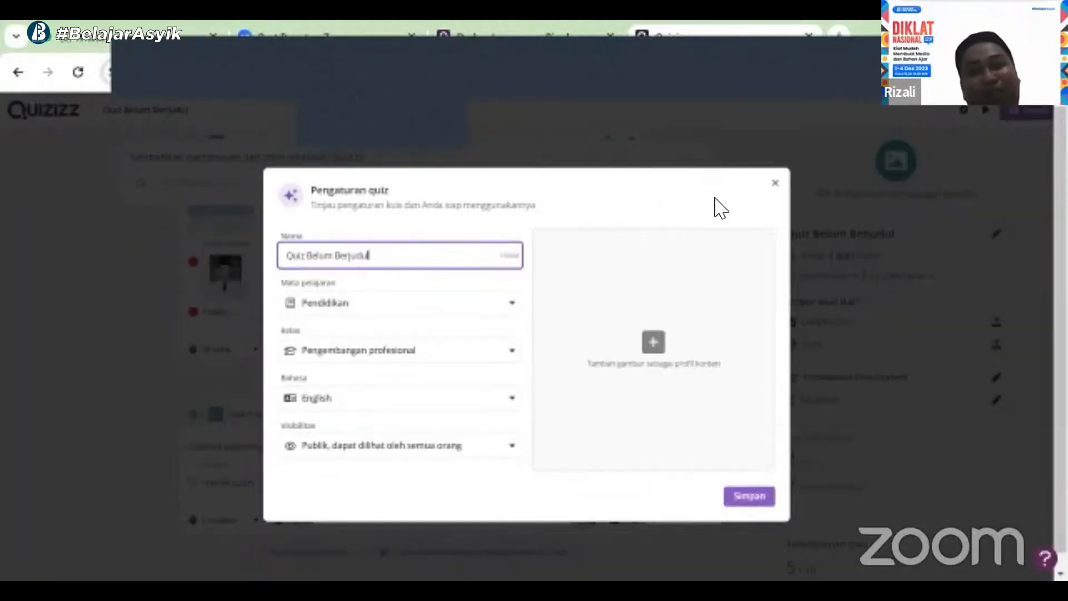
pyautogui.click(776, 185)
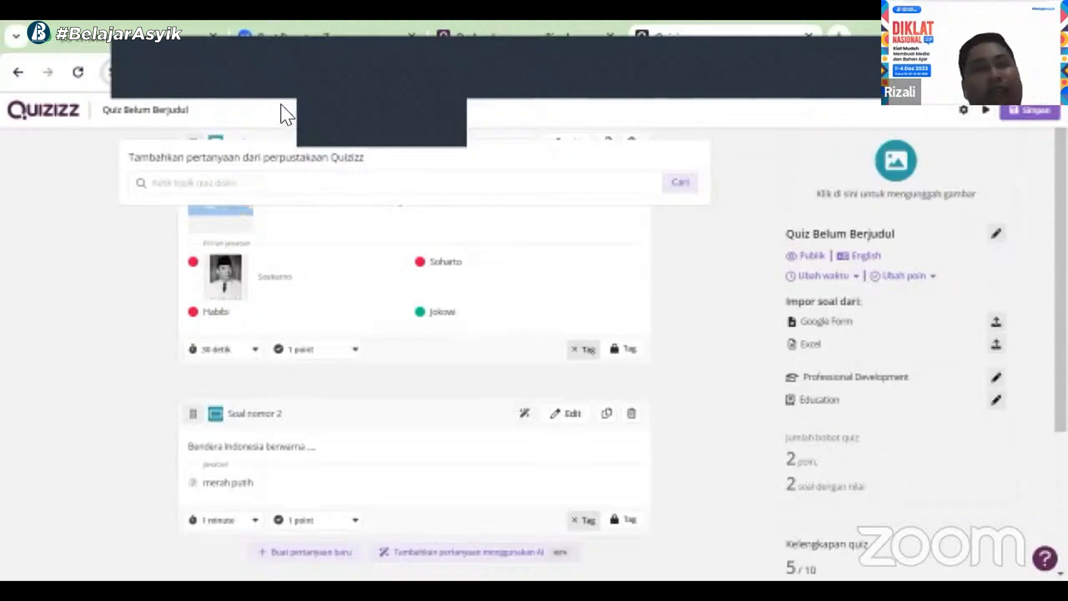
# Open the quiz settings and rename the quiz as "Negaraku"
pyautogui.click(180, 110)
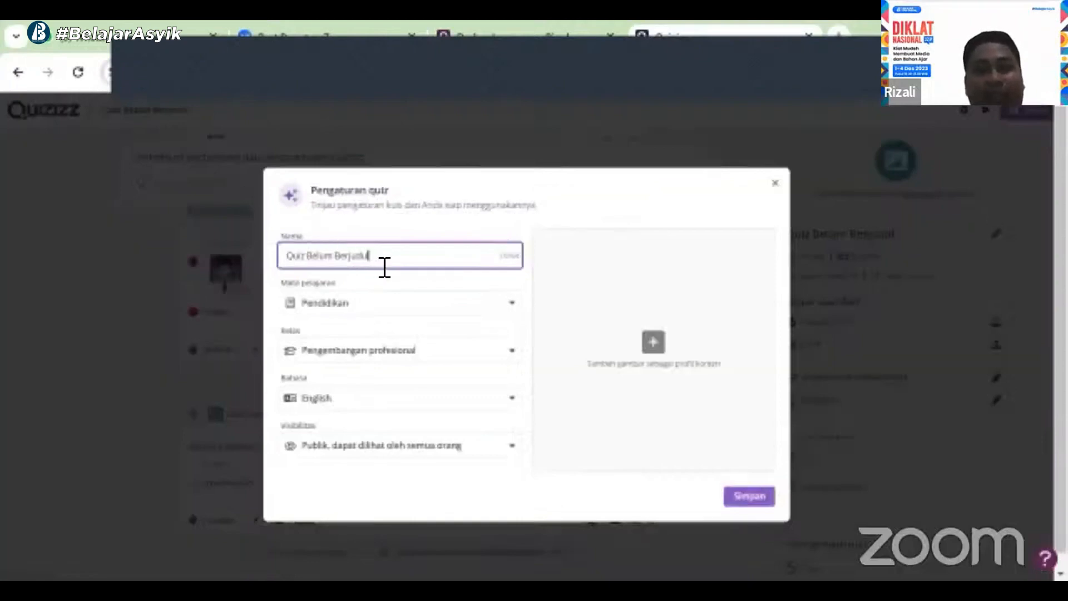
pyautogui.hotkey('ctrl', 'a')
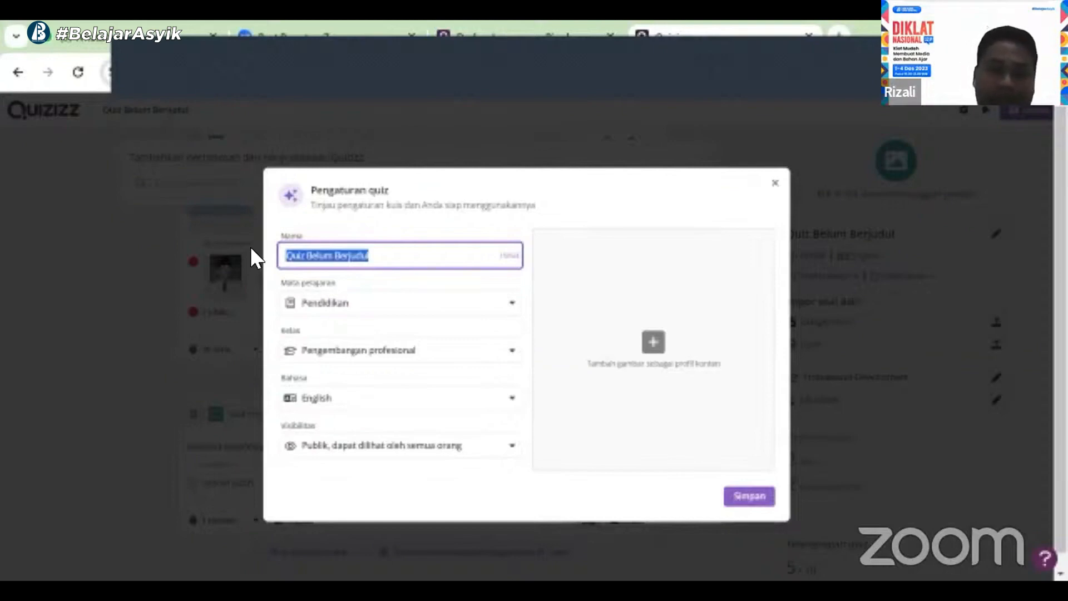
pyautogui.write('Negaraku')
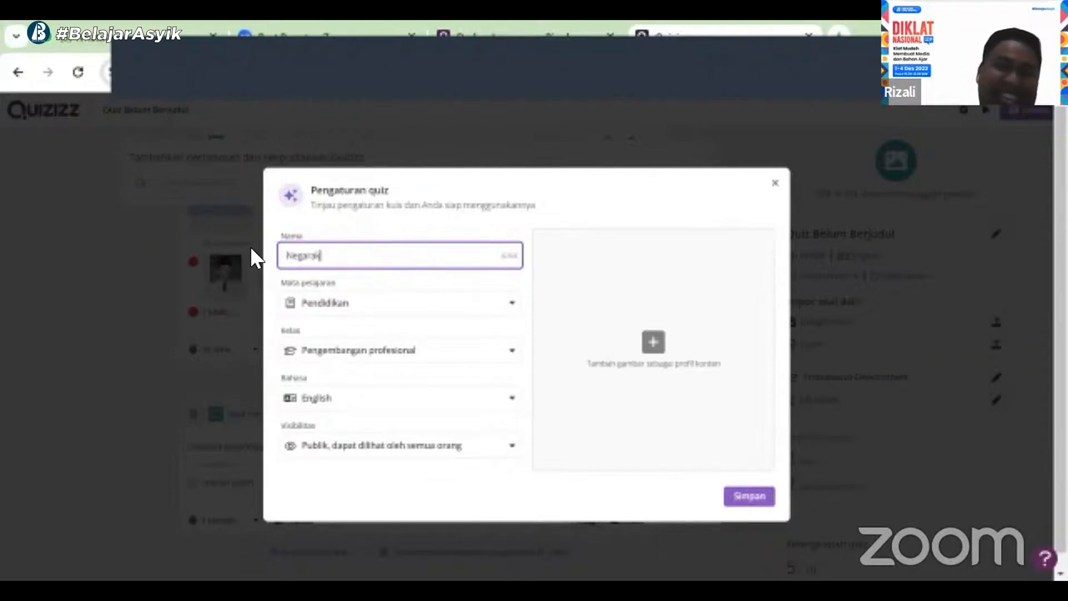
# Set the quiz subject to Ilmu Sosial
pyautogui.click(434, 296)
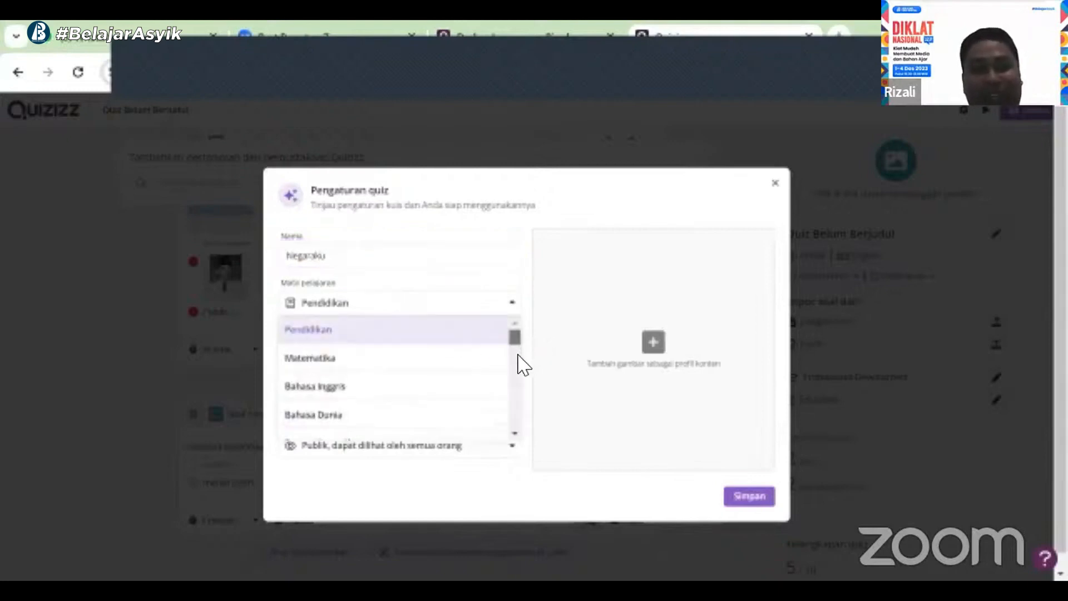
pyautogui.scroll(-5, 518, 356)
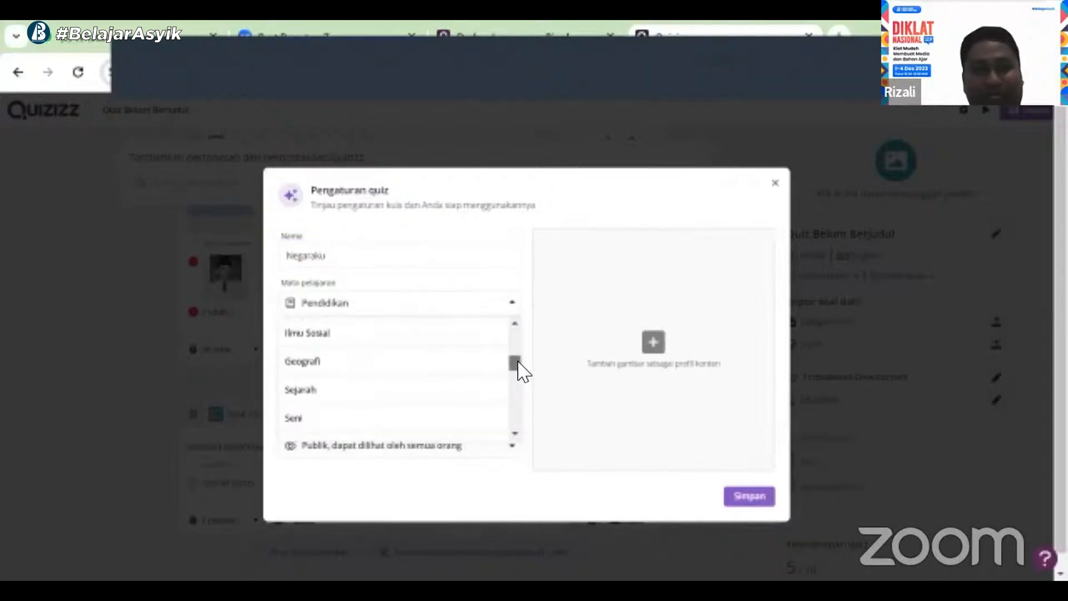
pyautogui.scroll(-2, 516, 368)
pyautogui.scroll(2, 516, 368)
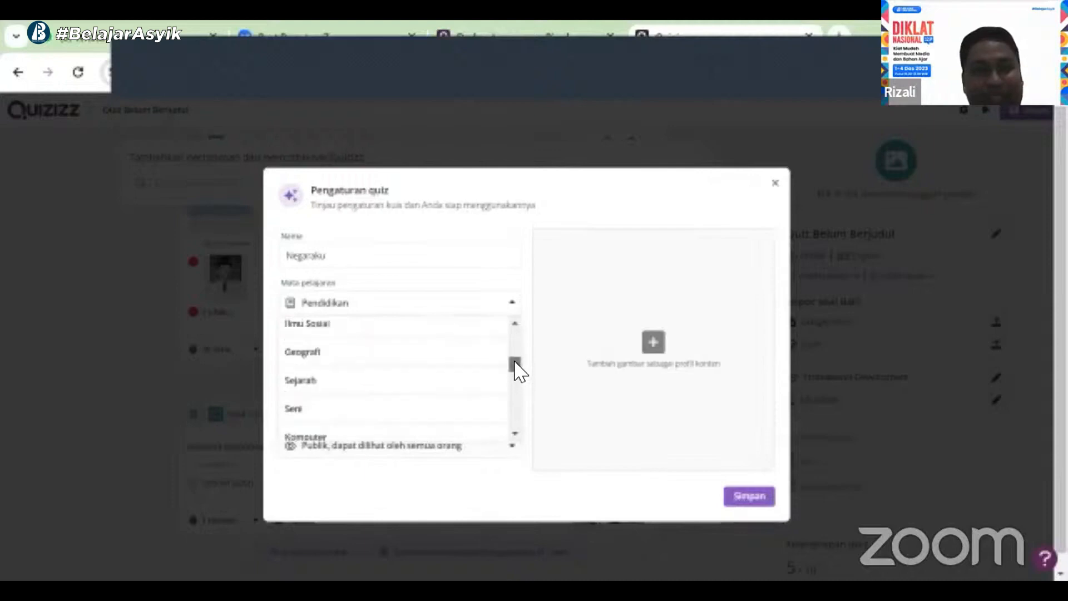
pyautogui.click(357, 334)
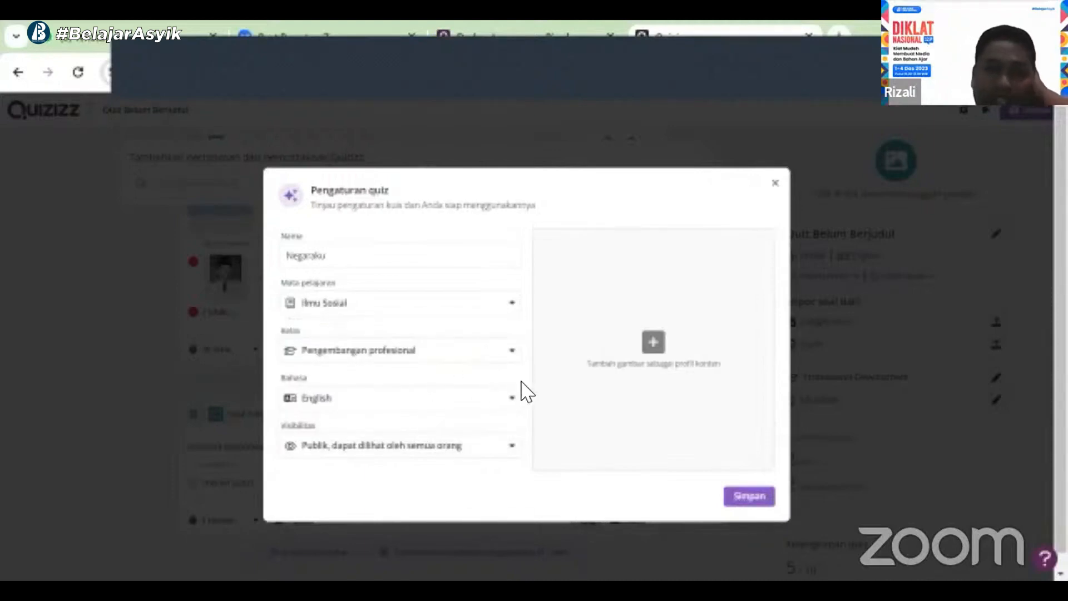
# Set the quiz grade to 2 and the language to Indonesian
pyautogui.click(423, 429)
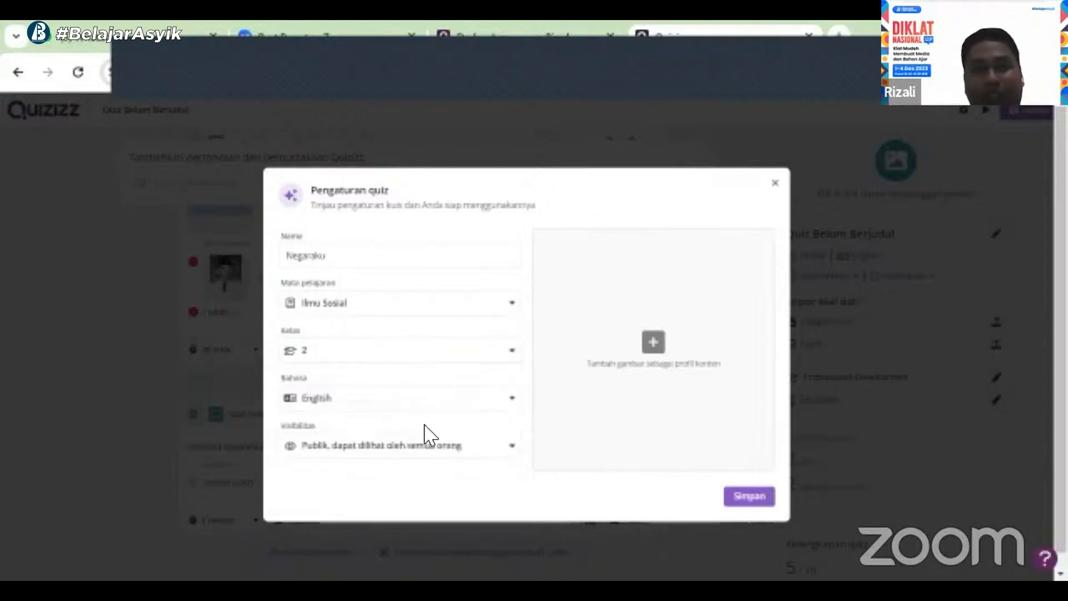
pyautogui.click(514, 399)
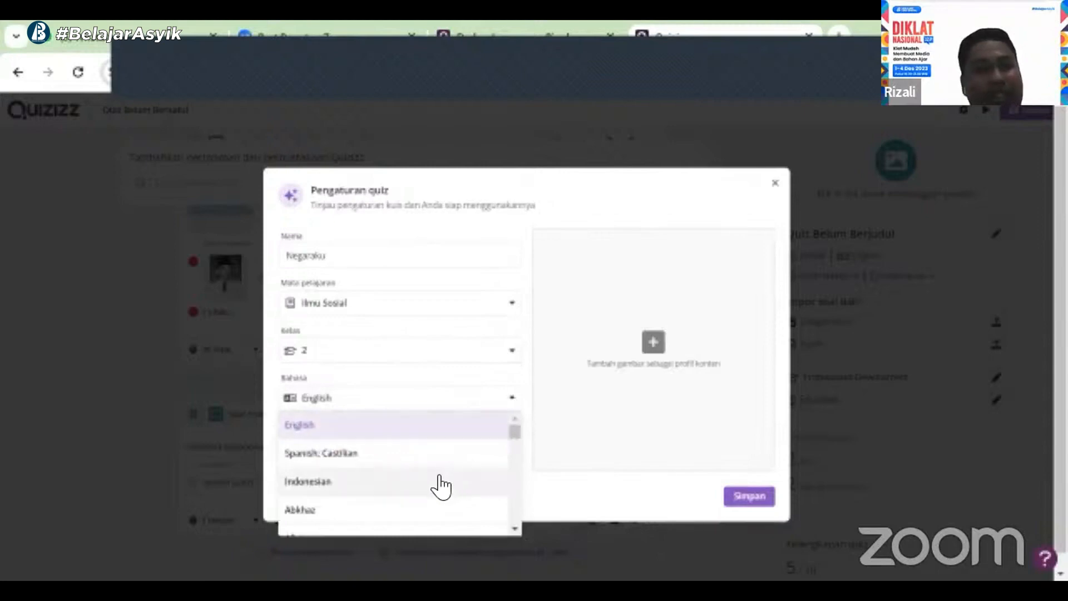
pyautogui.click(439, 479)
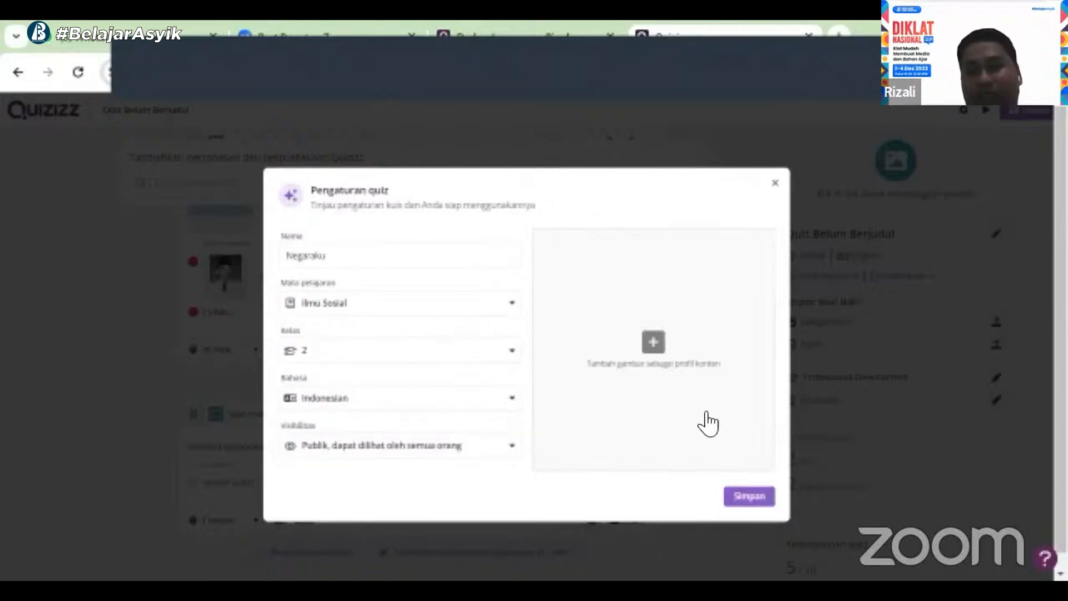
# Try to upload a cover image for the quiz from the device, cancelling the file picker
pyautogui.click(652, 342)
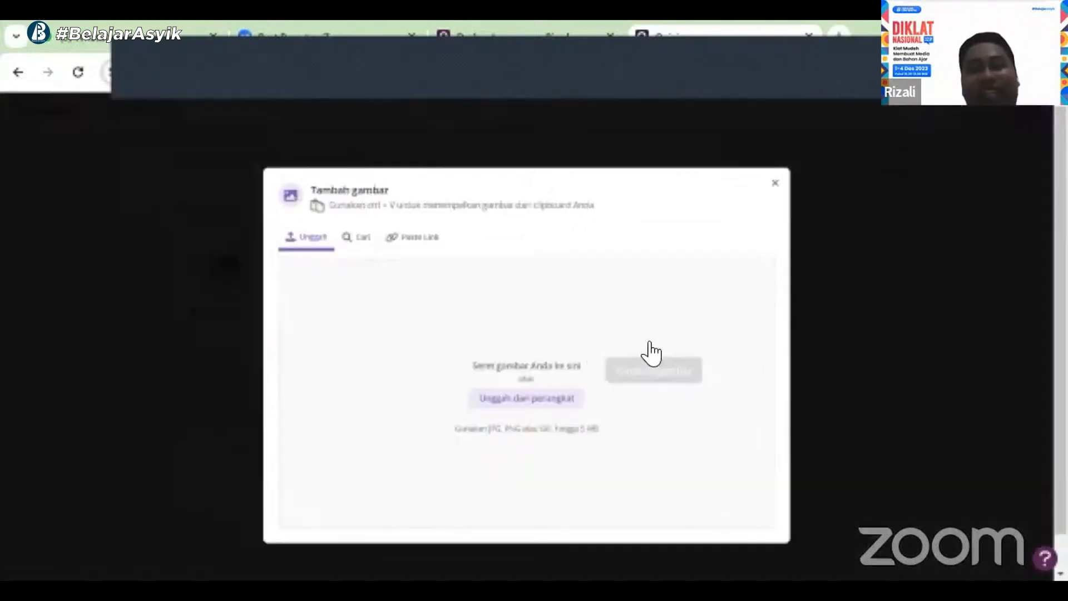
pyautogui.click(514, 398)
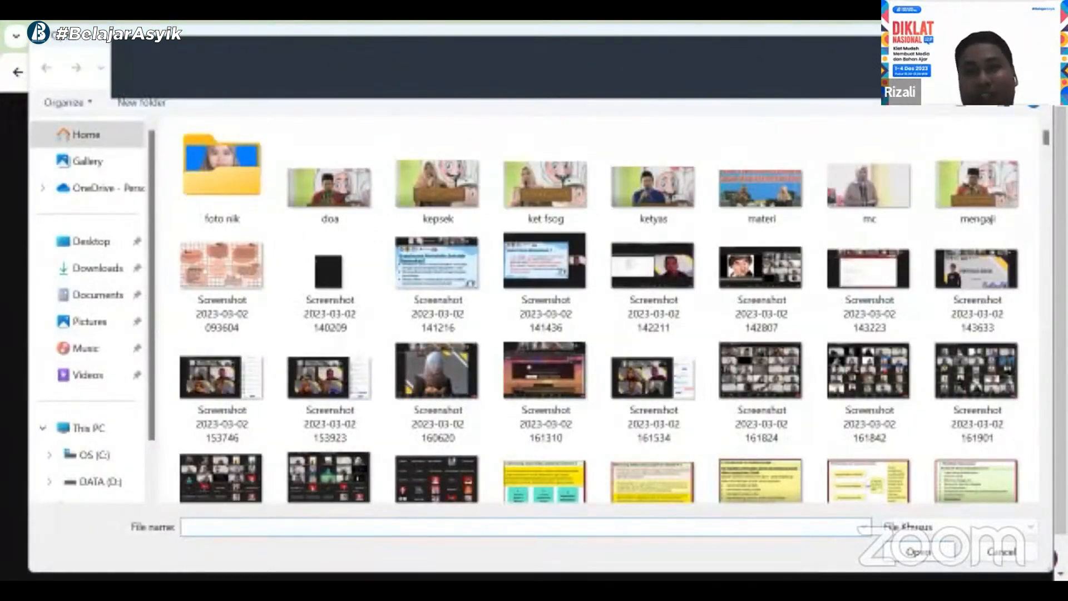
pyautogui.press('Escape')
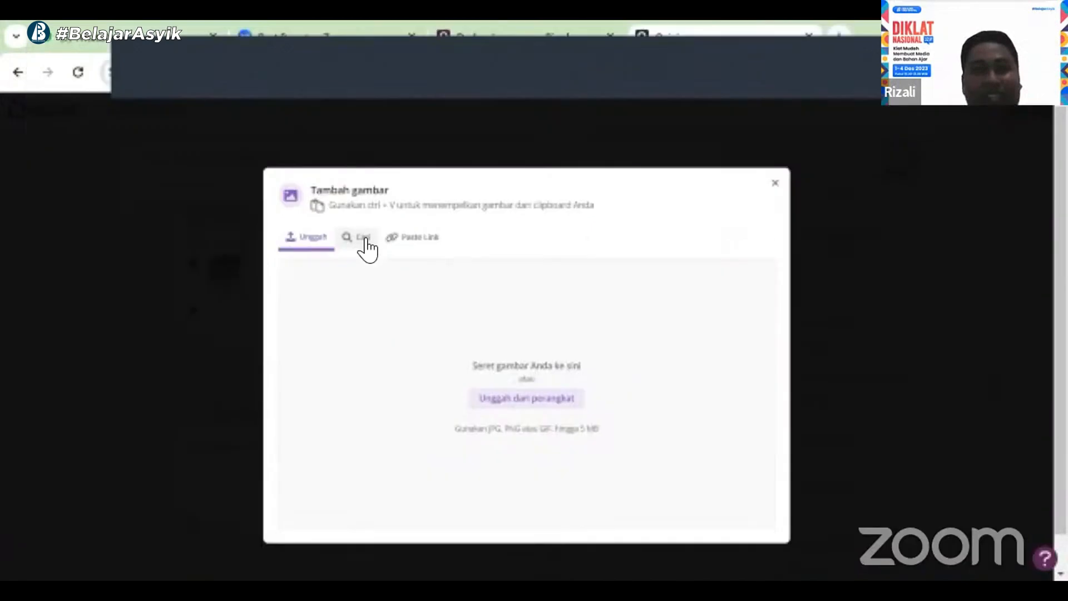
# Search Google images for "quizizz" as the cover image, then return from the upgrade page to the editor
pyautogui.click(359, 238)
pyautogui.click(468, 271)
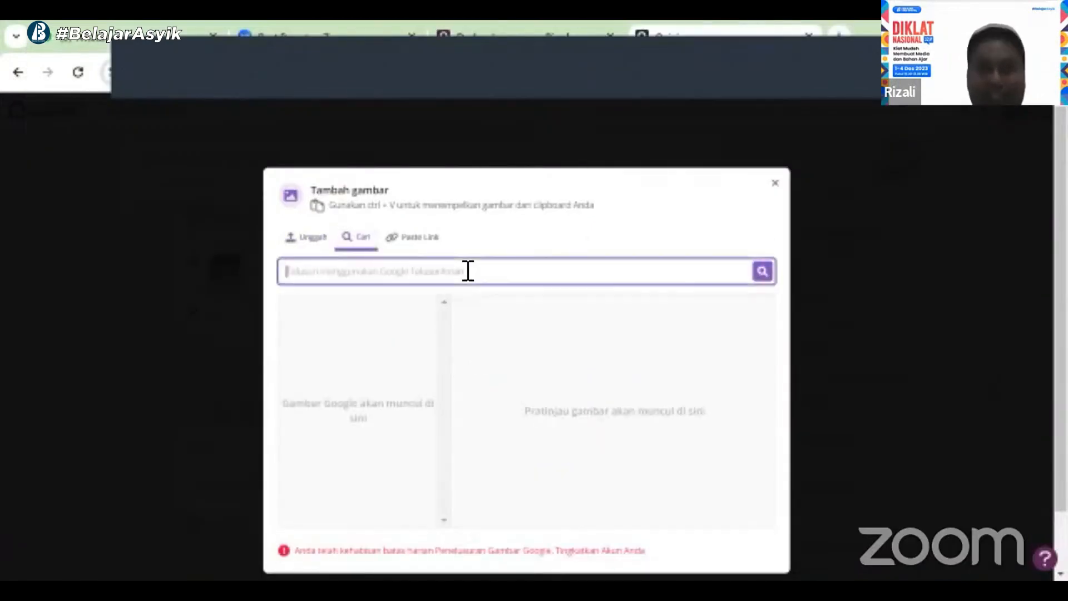
pyautogui.write('ou')
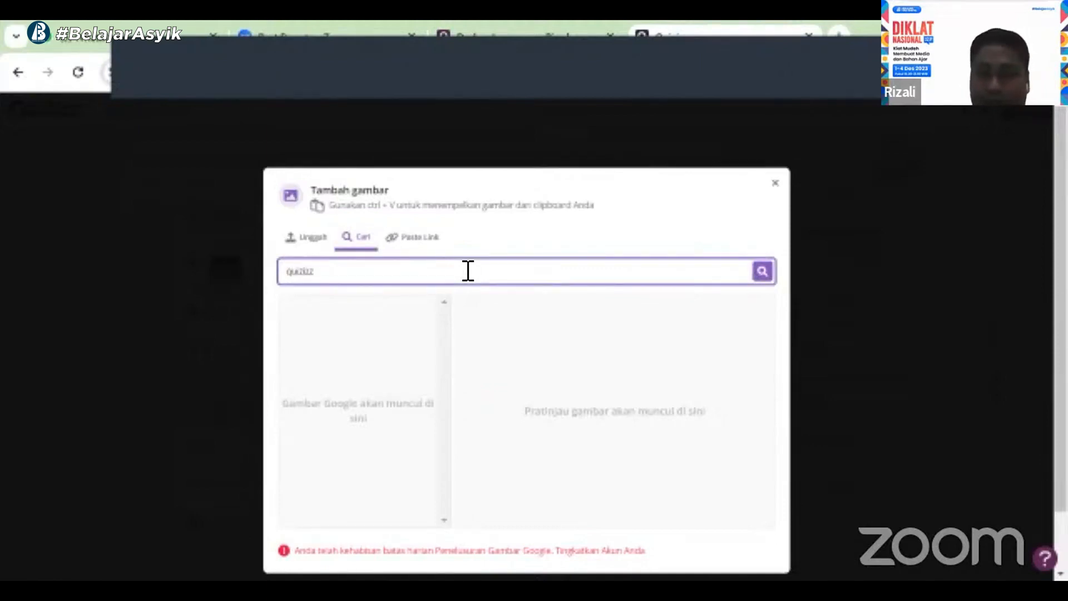
pyautogui.press('Return')
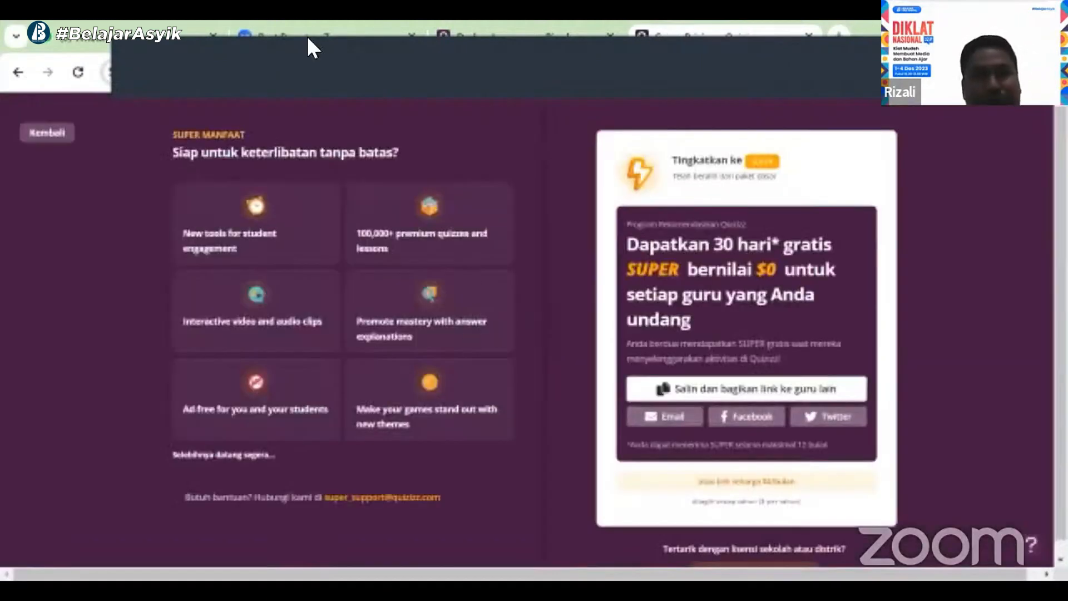
pyautogui.click(17, 72)
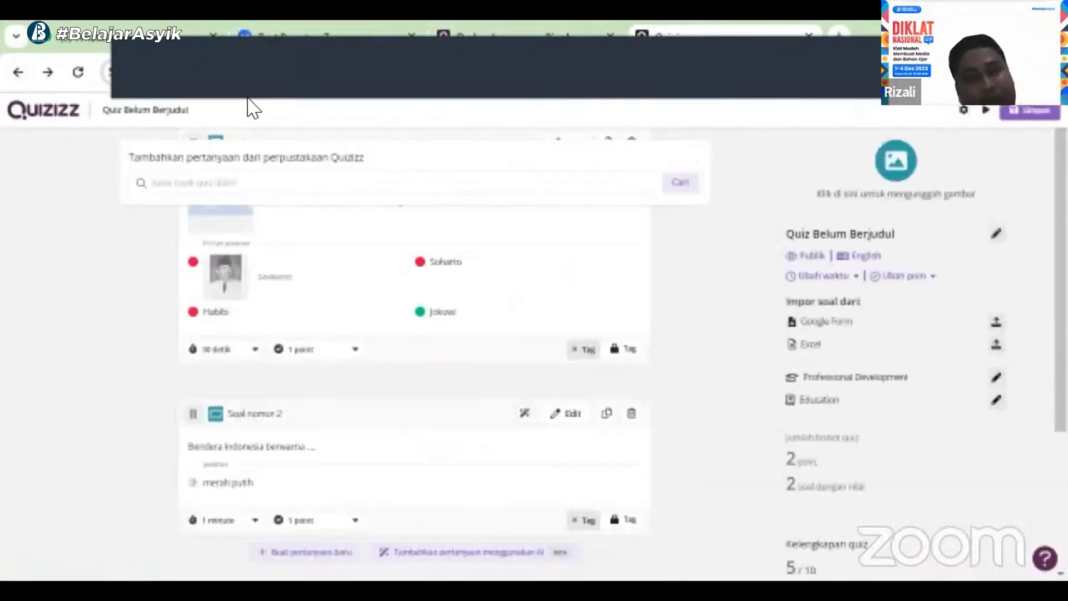
# Reopen the quiz settings and name the quiz "Negaraku"
pyautogui.click(148, 112)
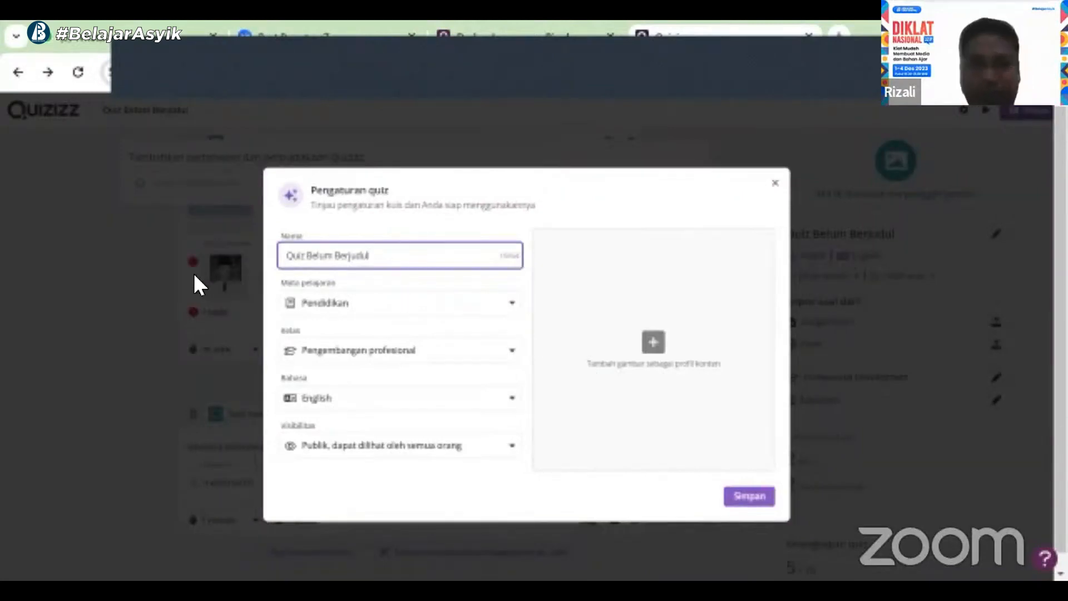
pyautogui.hotkey('ctrl', 'a')
pyautogui.write('Negaraku')
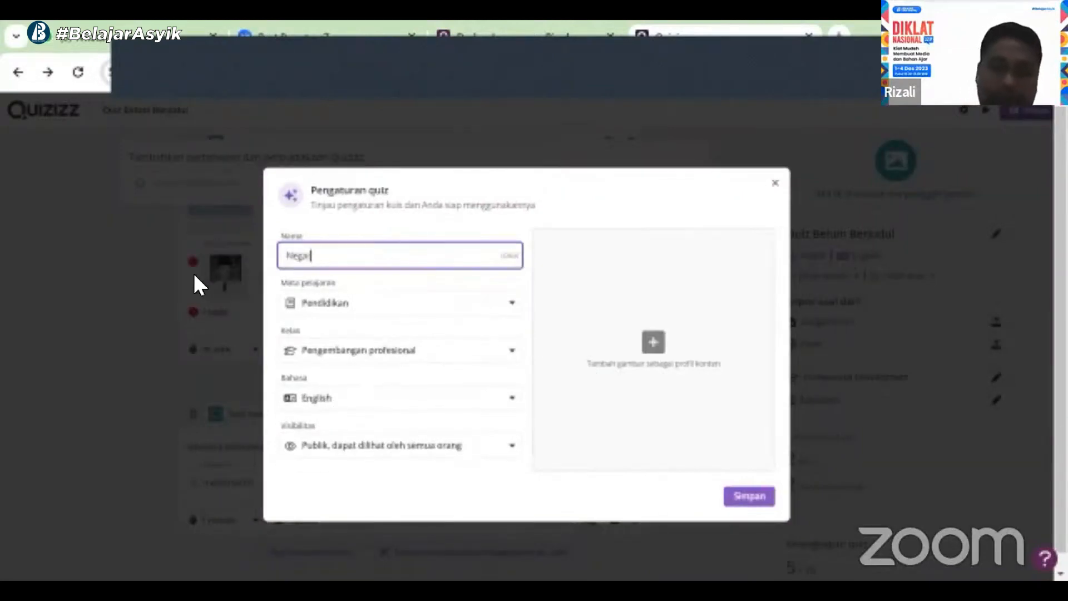
# Choose Ilmu Sosial as the quiz subject
pyautogui.click(427, 313)
pyautogui.scroll(-1, 520, 356)
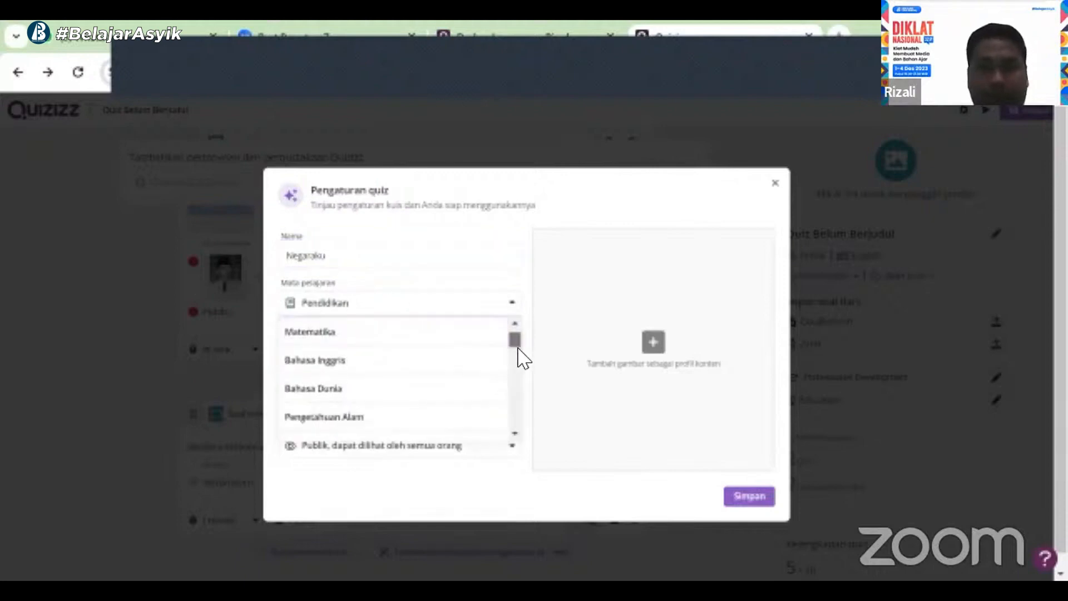
pyautogui.scroll(-5, 521, 367)
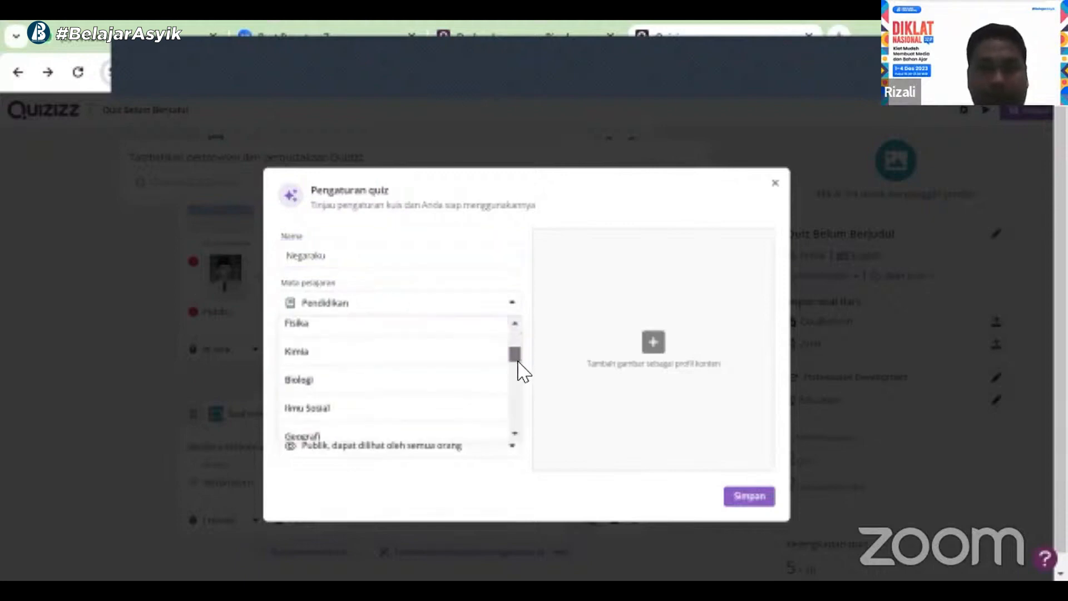
pyautogui.click(409, 382)
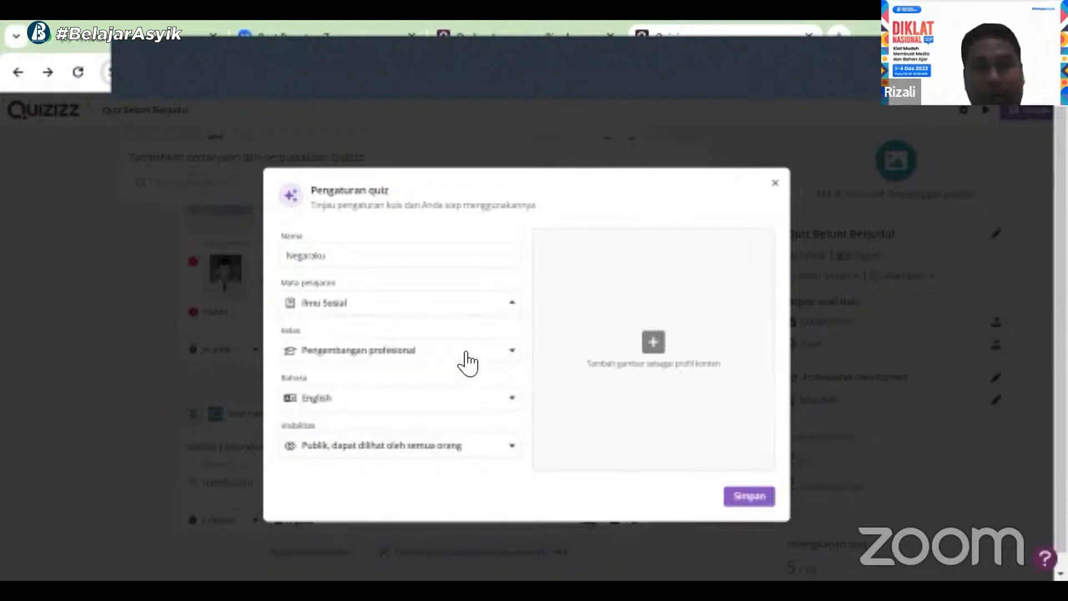
# Set the quiz grade to 2 and the language to Indonesian
pyautogui.click(466, 352)
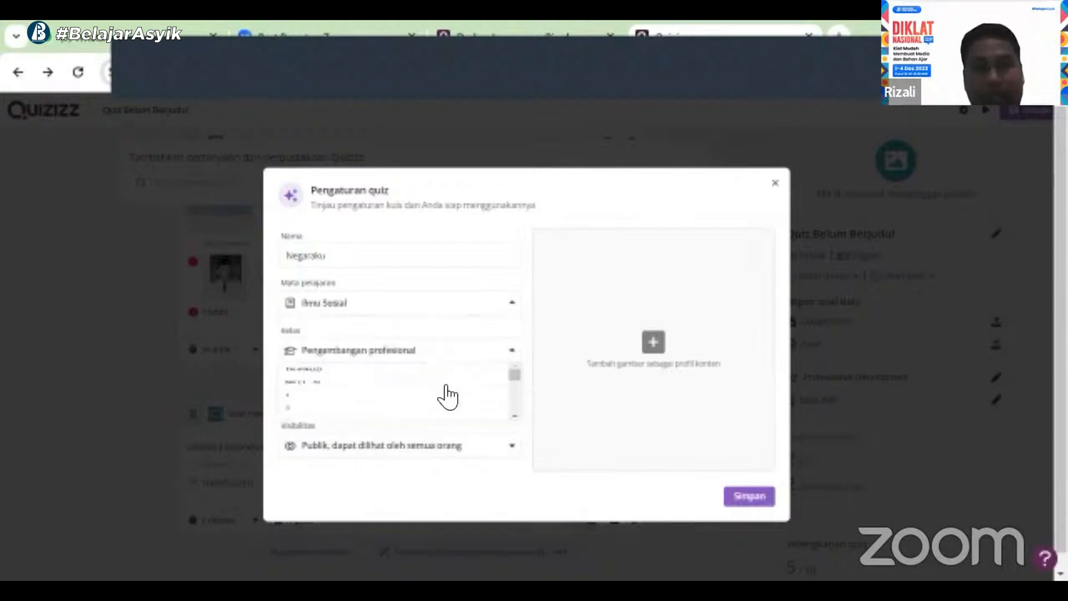
pyautogui.click(420, 463)
pyautogui.click(505, 398)
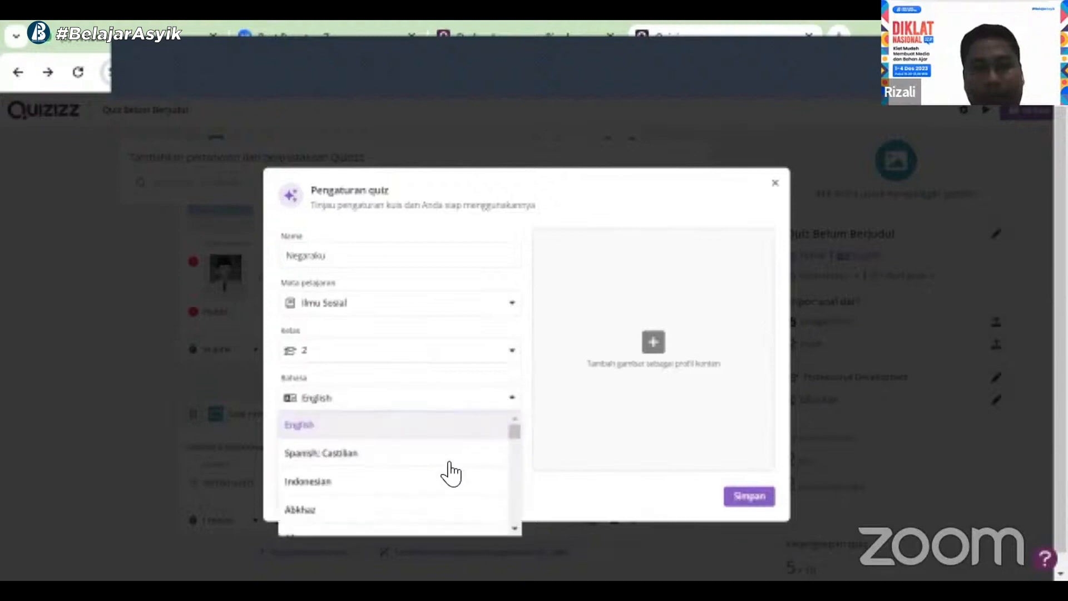
pyautogui.click(420, 481)
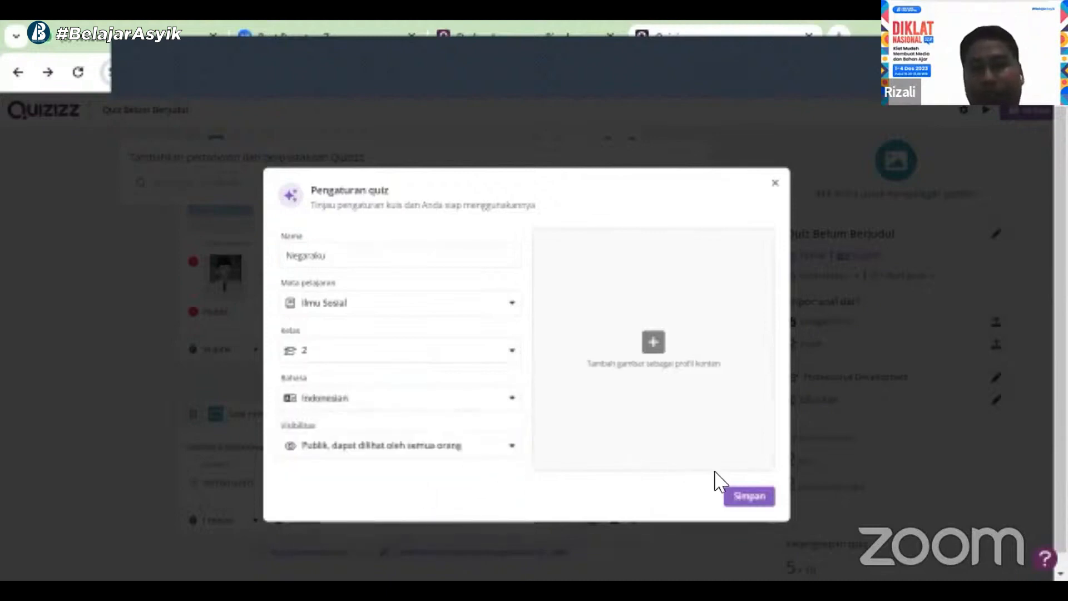
# Try to search Google images for "merah putih" as the cover image, then return from the upgrade page to the editor
pyautogui.click(669, 365)
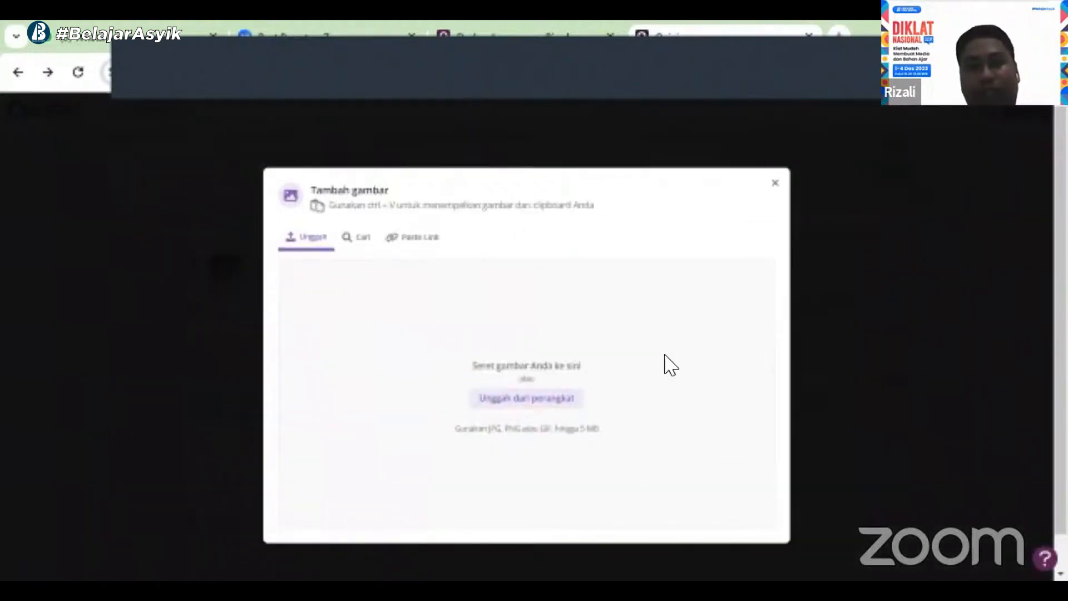
pyautogui.click(357, 237)
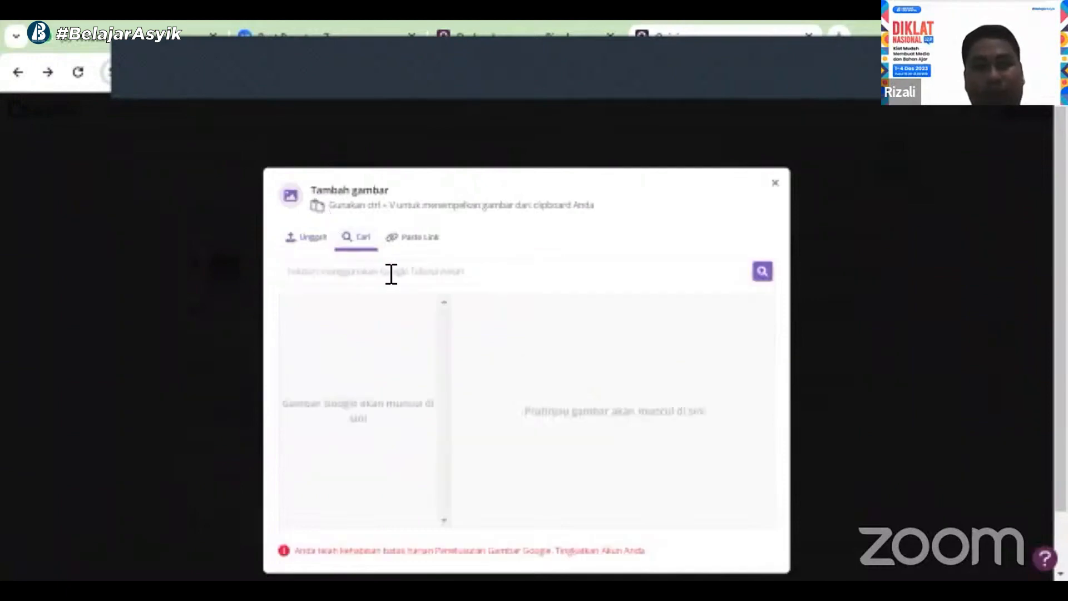
pyautogui.click(391, 274)
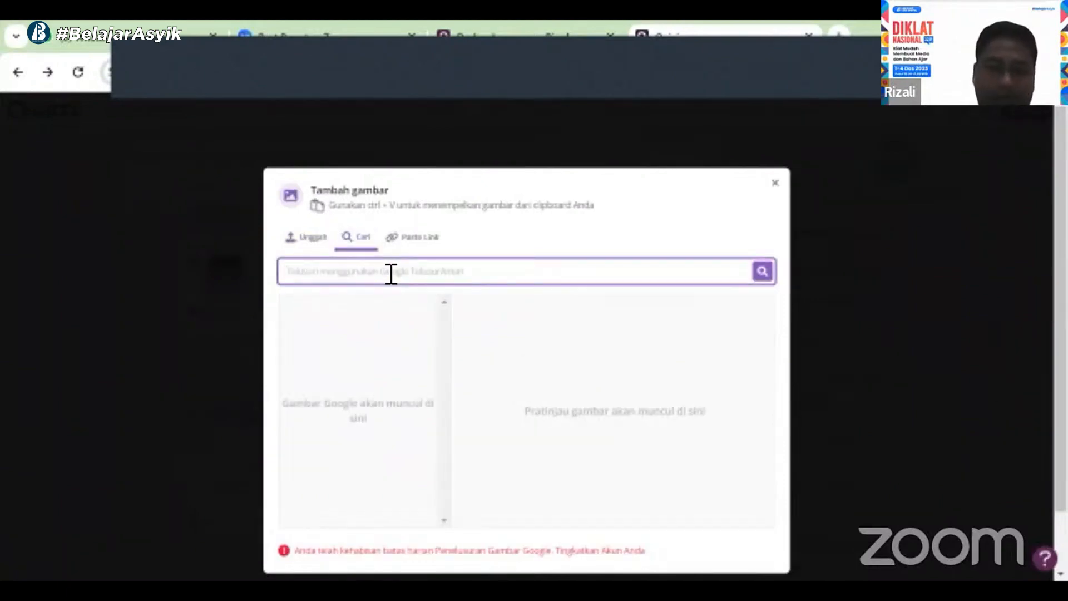
pyautogui.write('ms')
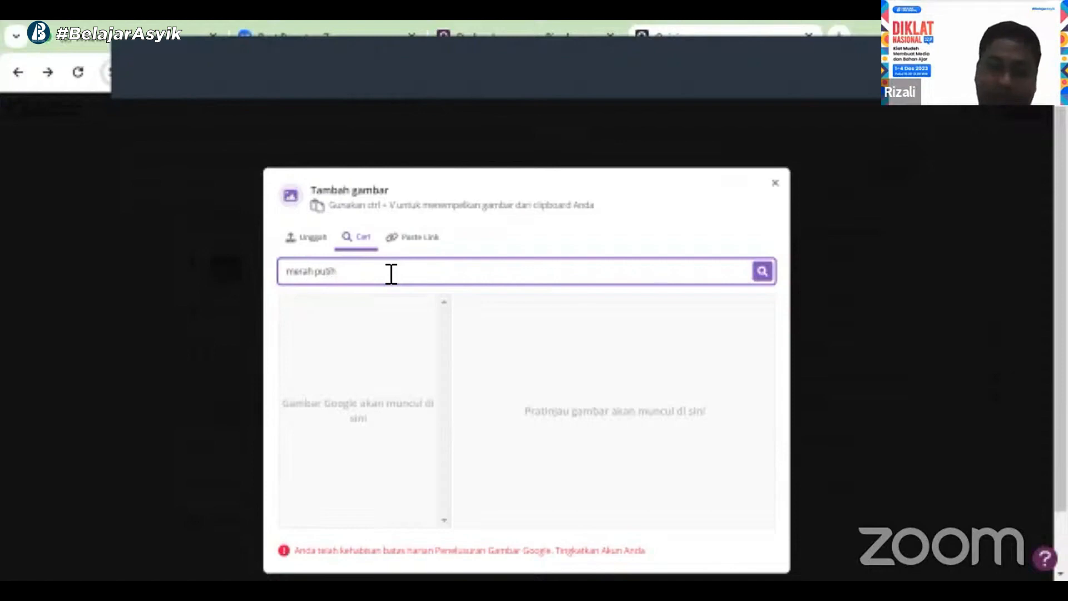
pyautogui.press('Return')
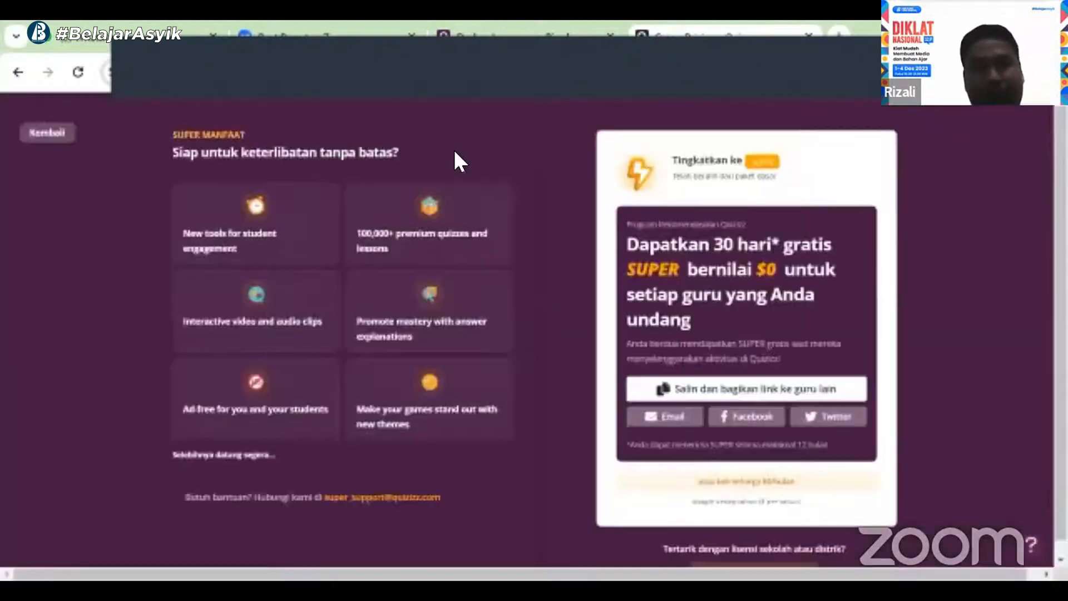
pyautogui.hotkey('alt', 'Left')
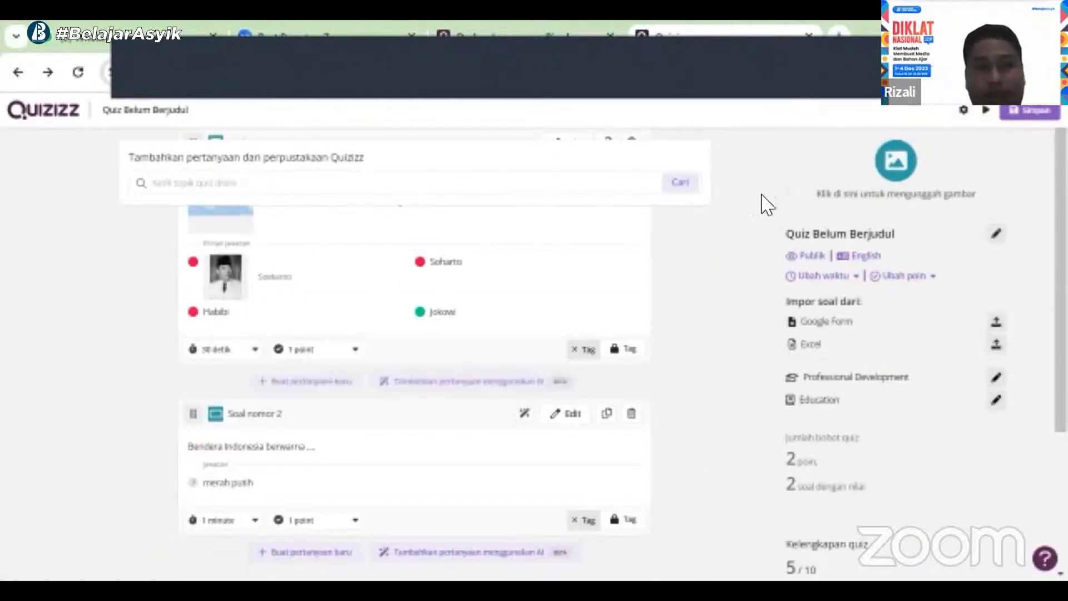
# Try to search Google images for "bendera indonesia" as the cover image, then go back from the upgrade page to the editor
pyautogui.click(145, 115)
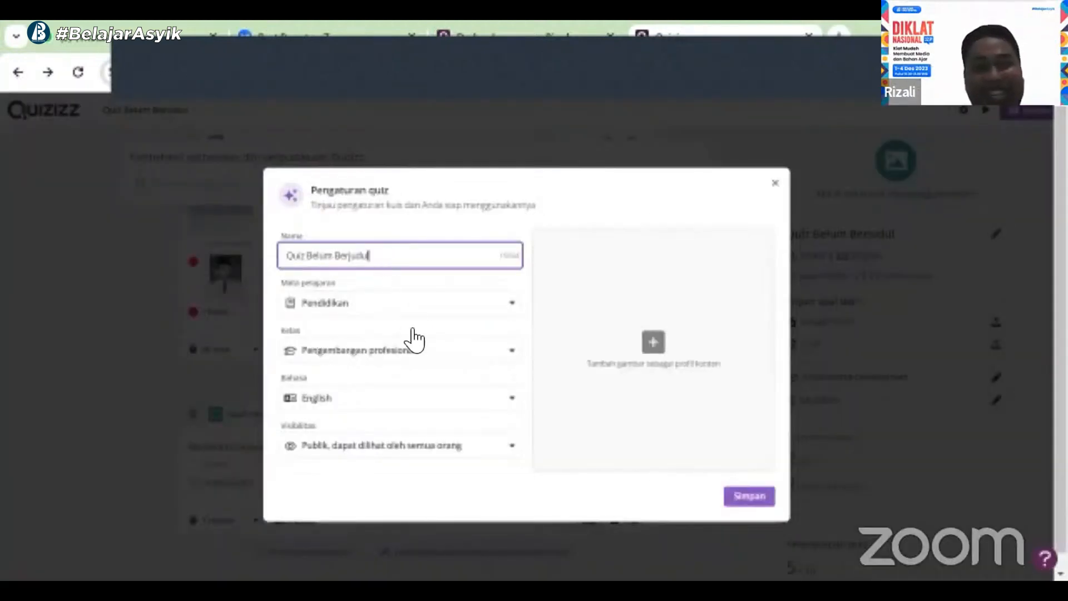
pyautogui.click(654, 343)
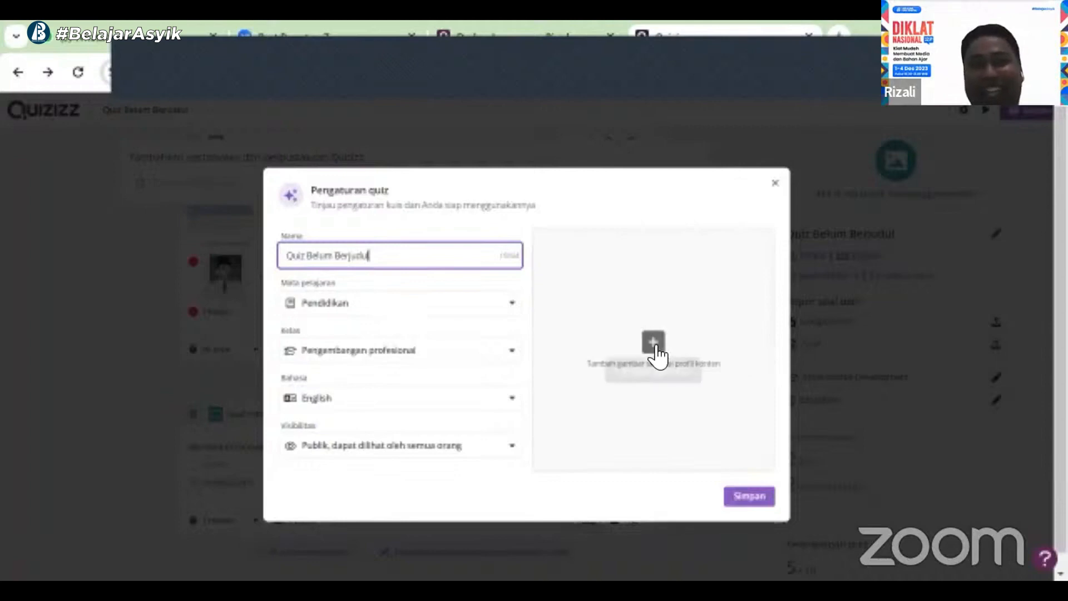
pyautogui.click(363, 243)
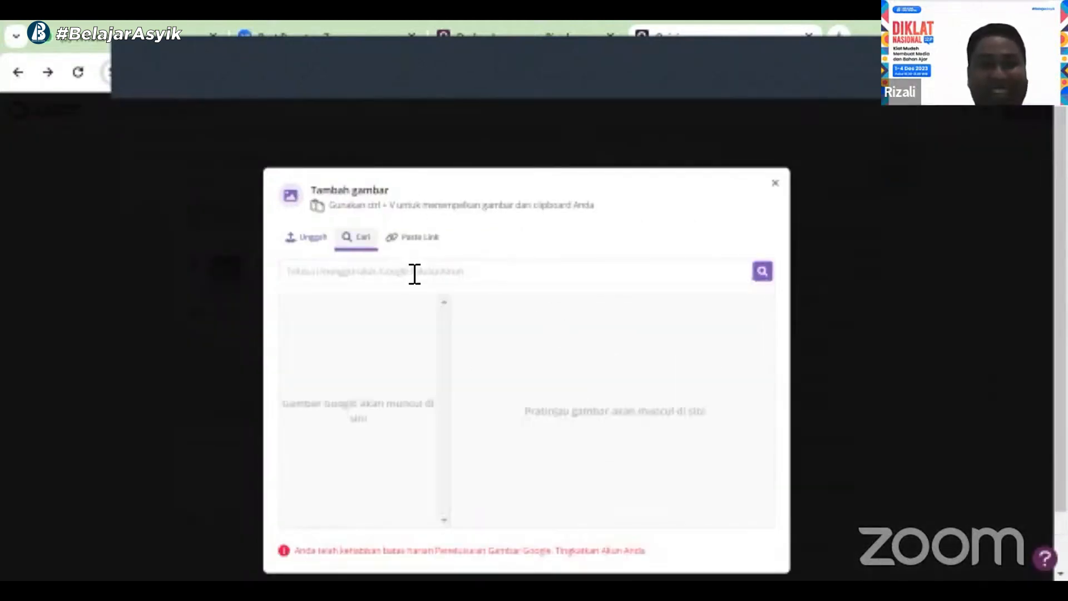
pyautogui.click(411, 277)
pyautogui.write('u')
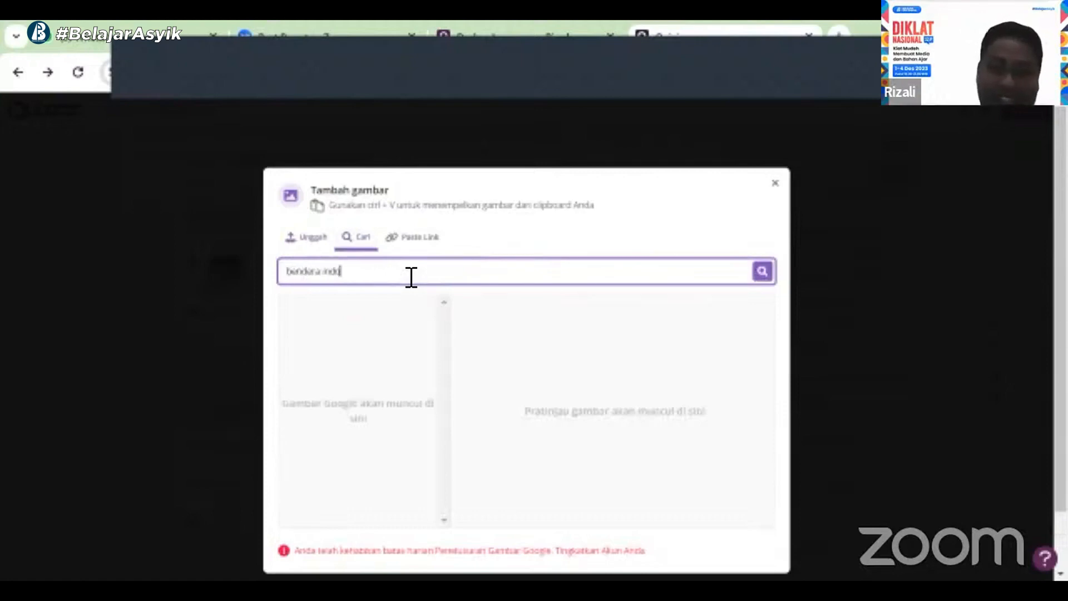
pyautogui.write('endera indonesia')
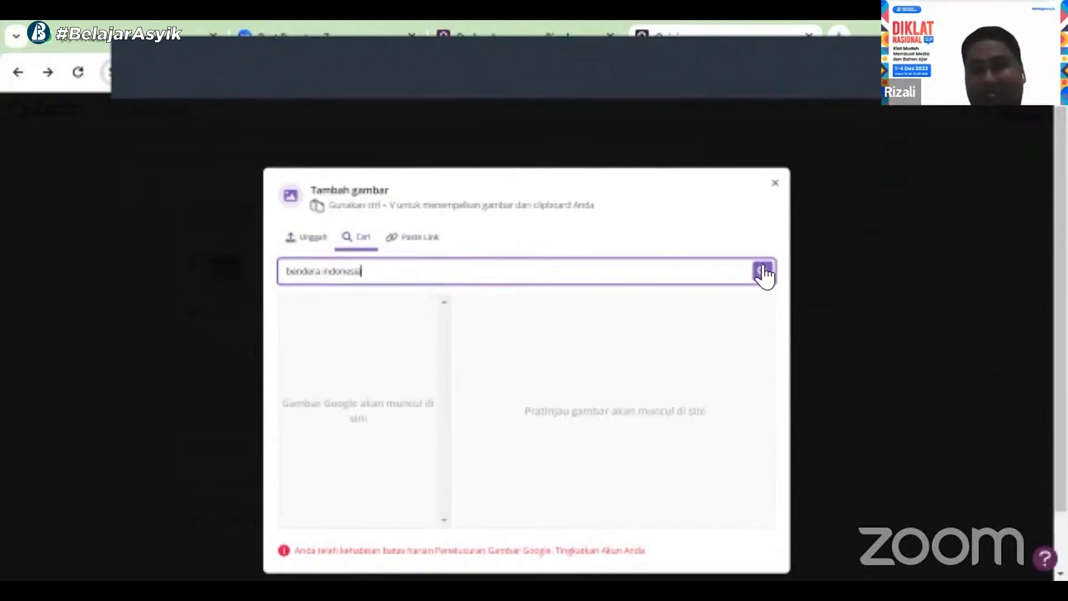
pyautogui.click(762, 273)
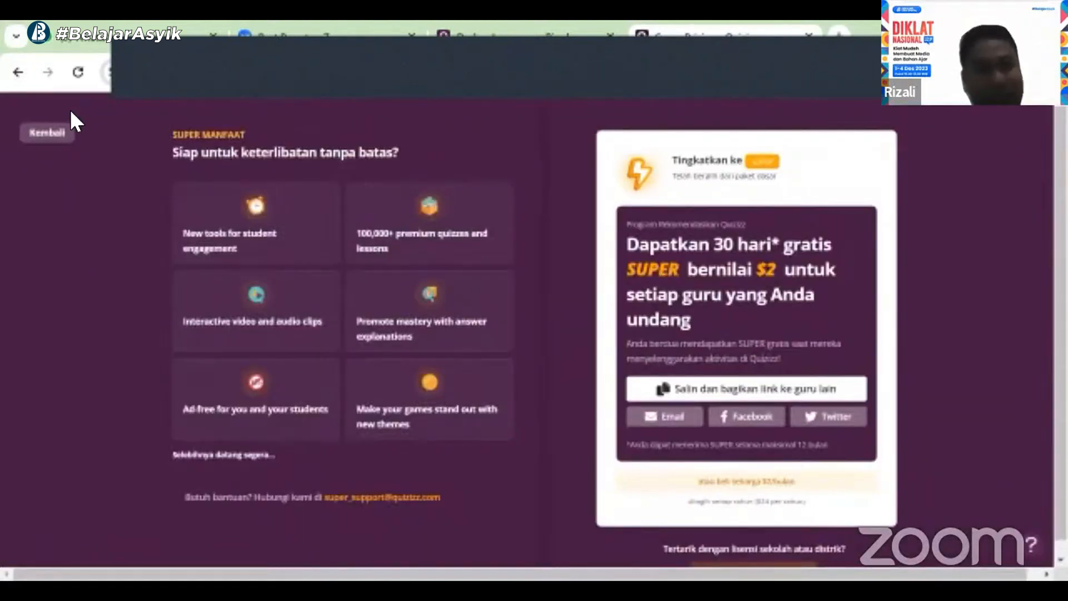
pyautogui.click(54, 134)
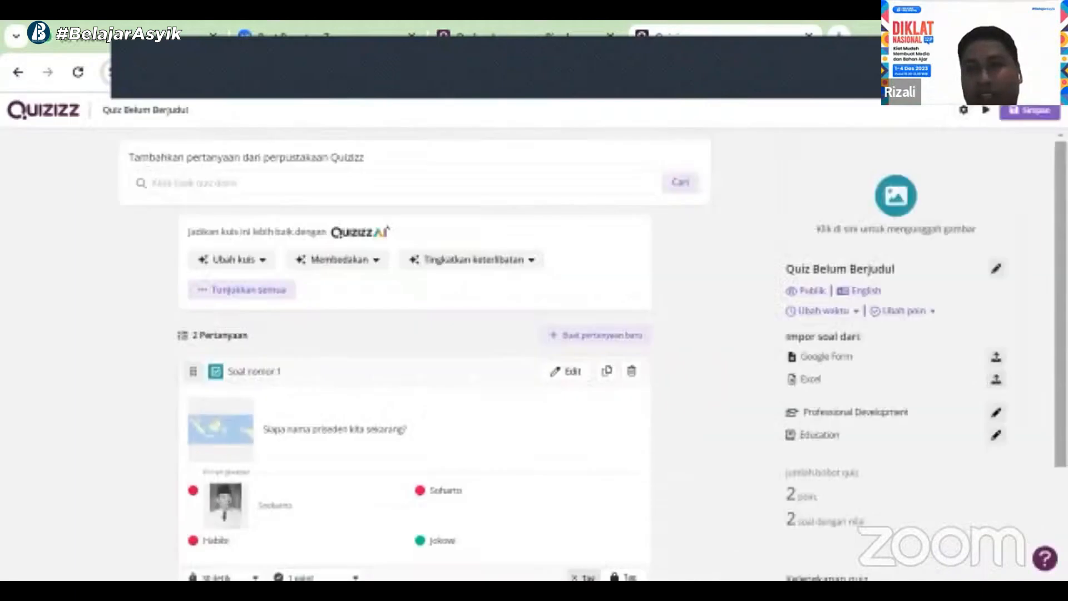
# Upload "WhatsApp Image 2023-12-03 at 14.18.12" from Downloads as the quiz cover image, then save the settings and the quiz
pyautogui.click(894, 205)
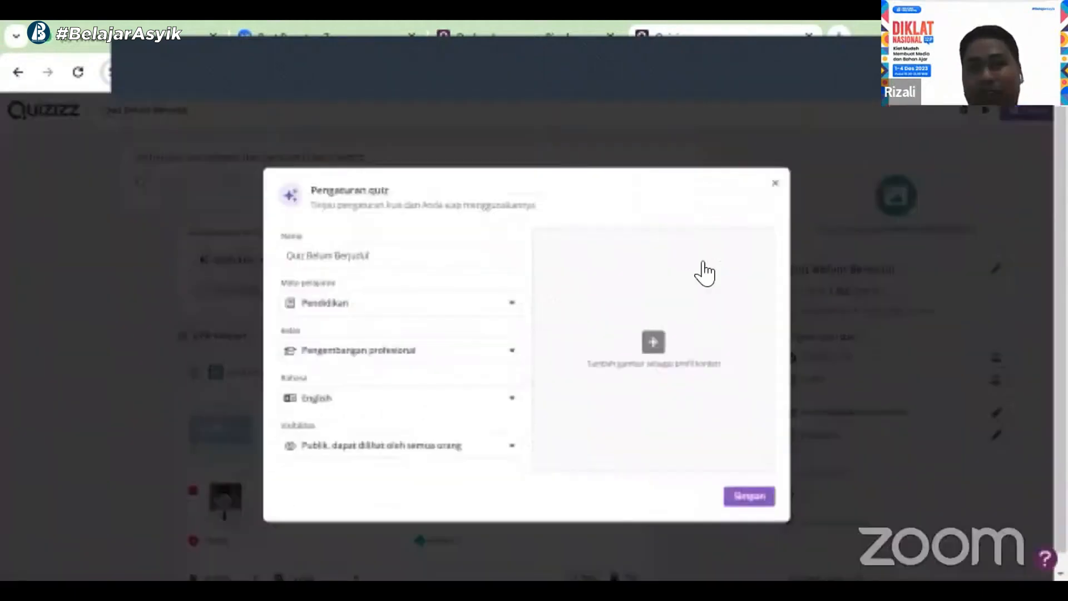
pyautogui.click(677, 371)
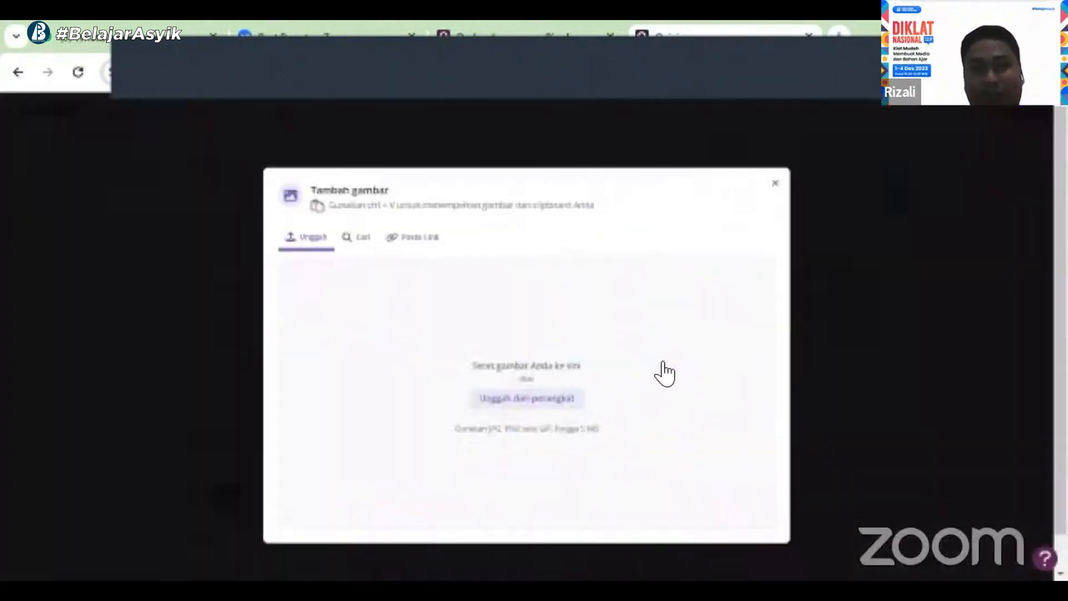
pyautogui.click(529, 403)
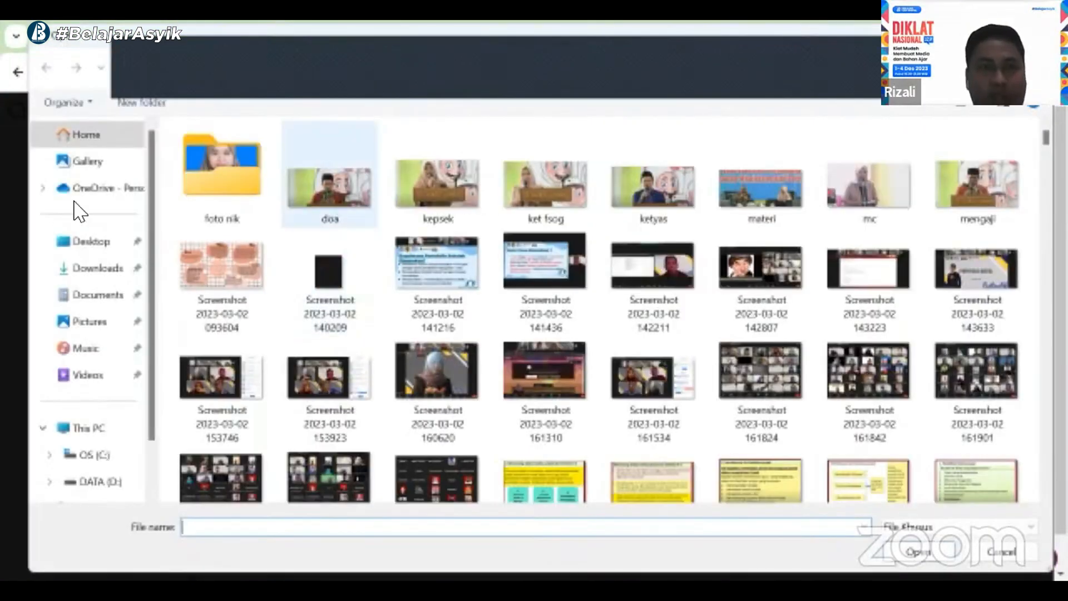
pyautogui.click(99, 268)
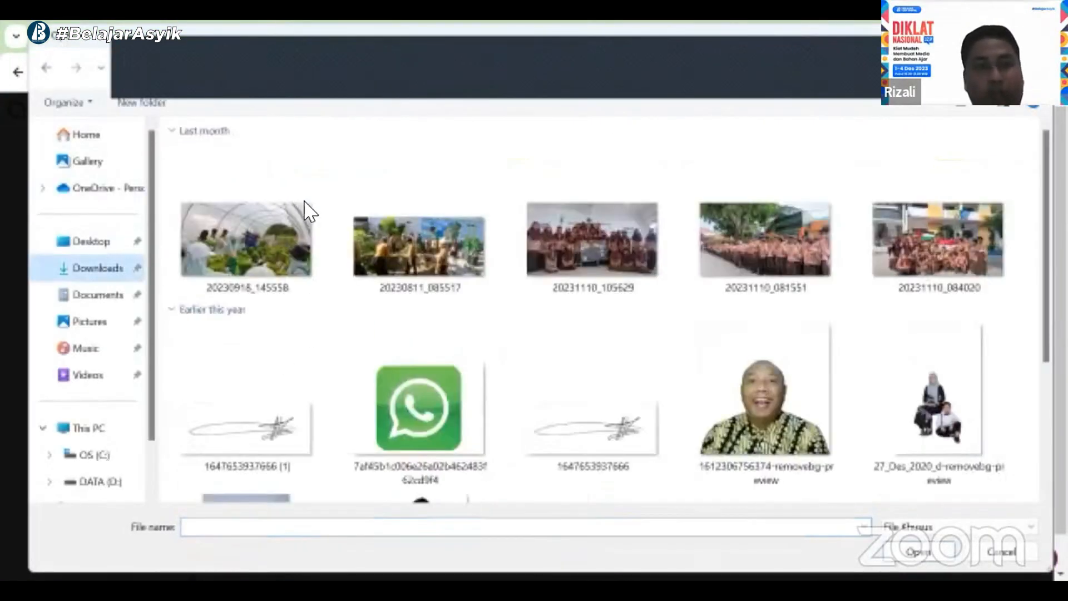
pyautogui.click(252, 223)
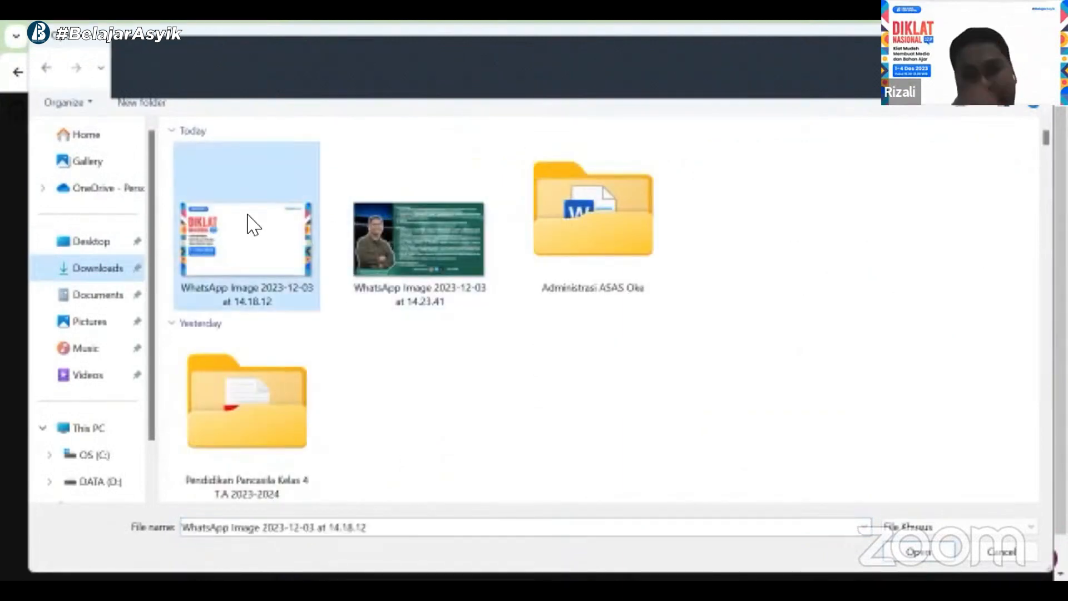
pyautogui.doubleClick(247, 215)
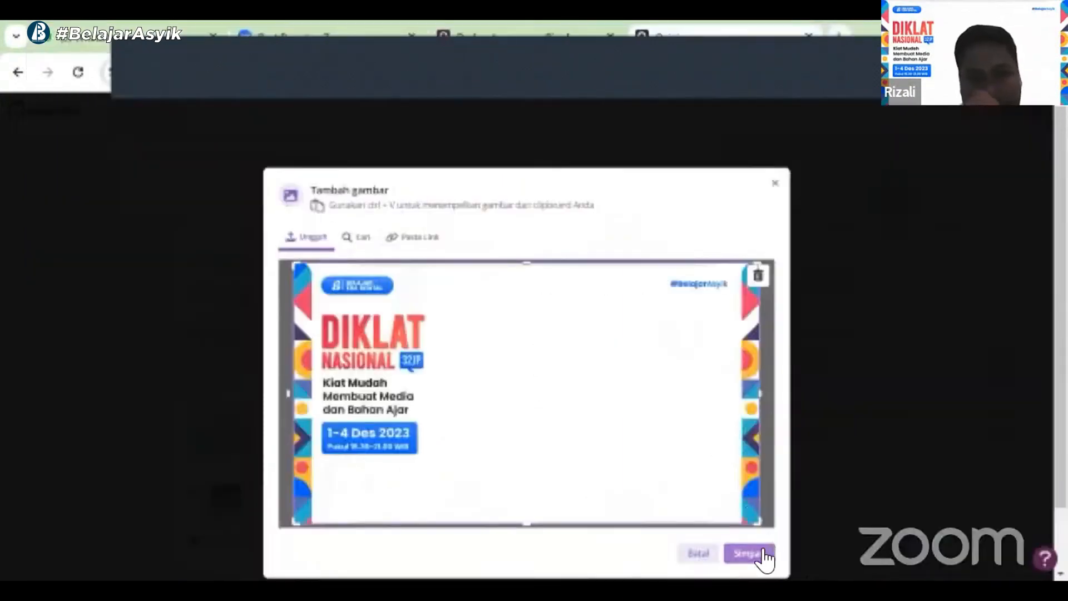
pyautogui.click(746, 552)
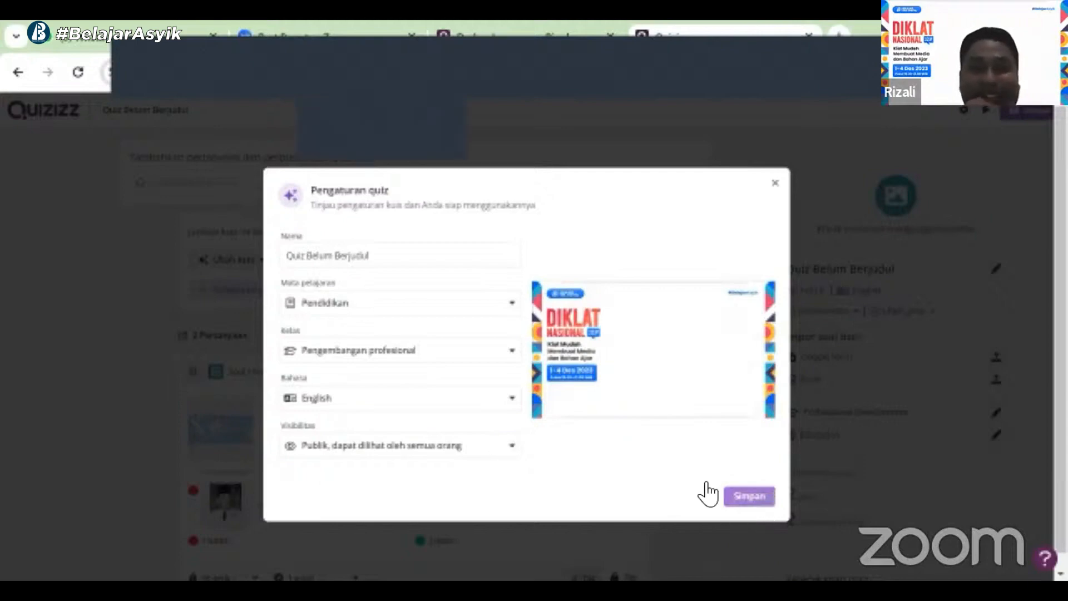
pyautogui.click(750, 497)
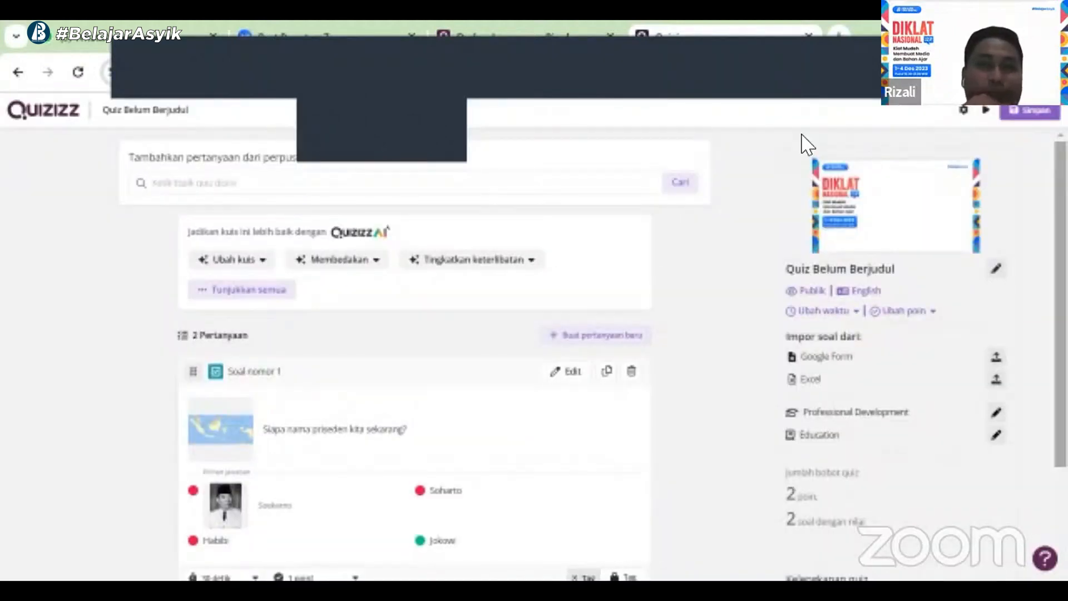
pyautogui.click(1029, 110)
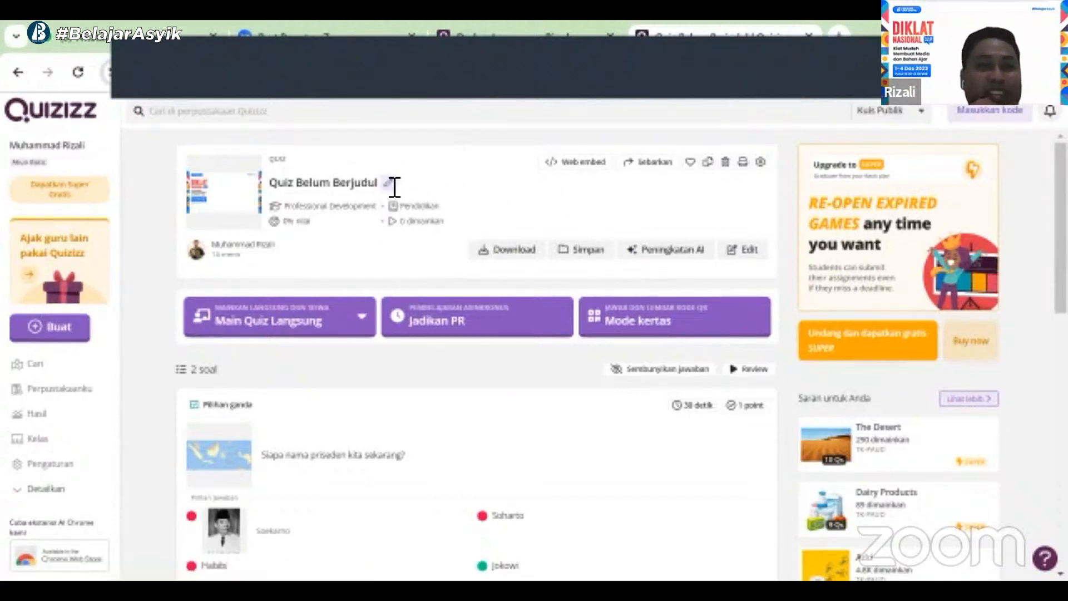
# Rename the quiz on its overview page to "Negaraku"
pyautogui.moveTo(380, 183); pyautogui.dragTo(242, 189)
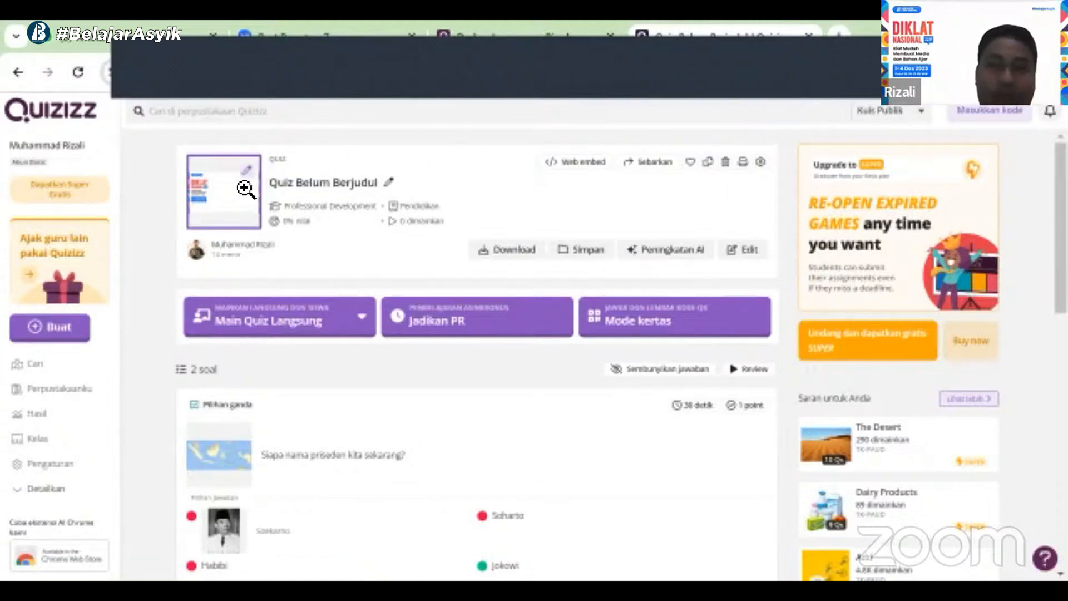
pyautogui.click(392, 183)
pyautogui.press('BackSpace')
pyautogui.press('BackSpace')
pyautogui.press('BackSpace')
pyautogui.press('BackSpace')
pyautogui.press('BackSpace')
pyautogui.press('BackSpace')
pyautogui.press('BackSpace')
pyautogui.press('BackSpace')
pyautogui.press('BackSpace')
pyautogui.press('BackSpace')
pyautogui.press('BackSpace')
pyautogui.press('BackSpace')
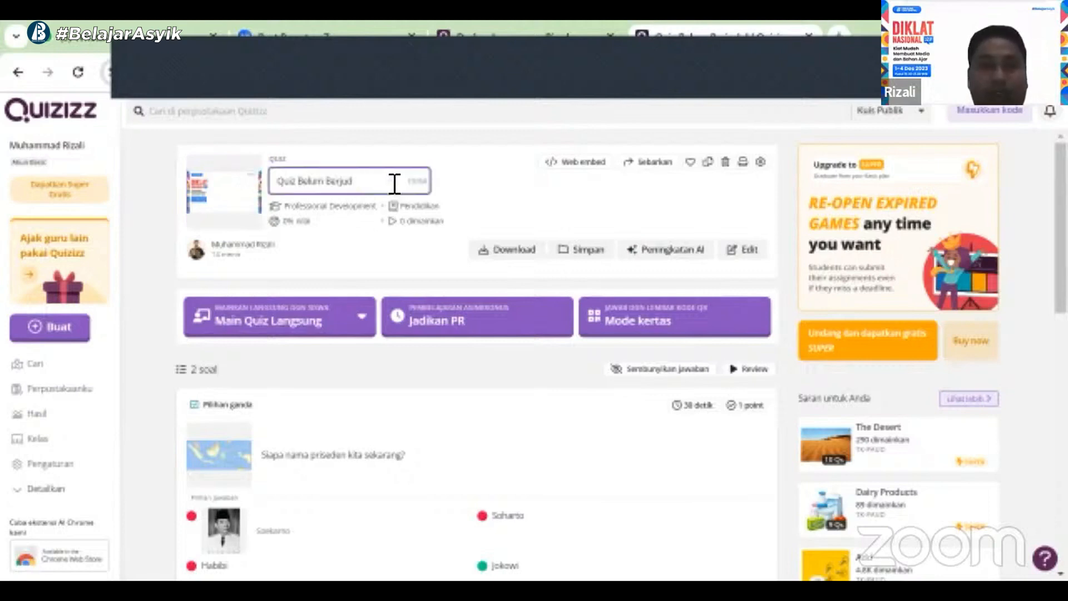
pyautogui.press('BackSpace')
pyautogui.press('BackSpace')
pyautogui.press('BackSpace')
pyautogui.press('BackSpace')
pyautogui.press('BackSpace')
pyautogui.press('BackSpace')
pyautogui.press('BackSpace')
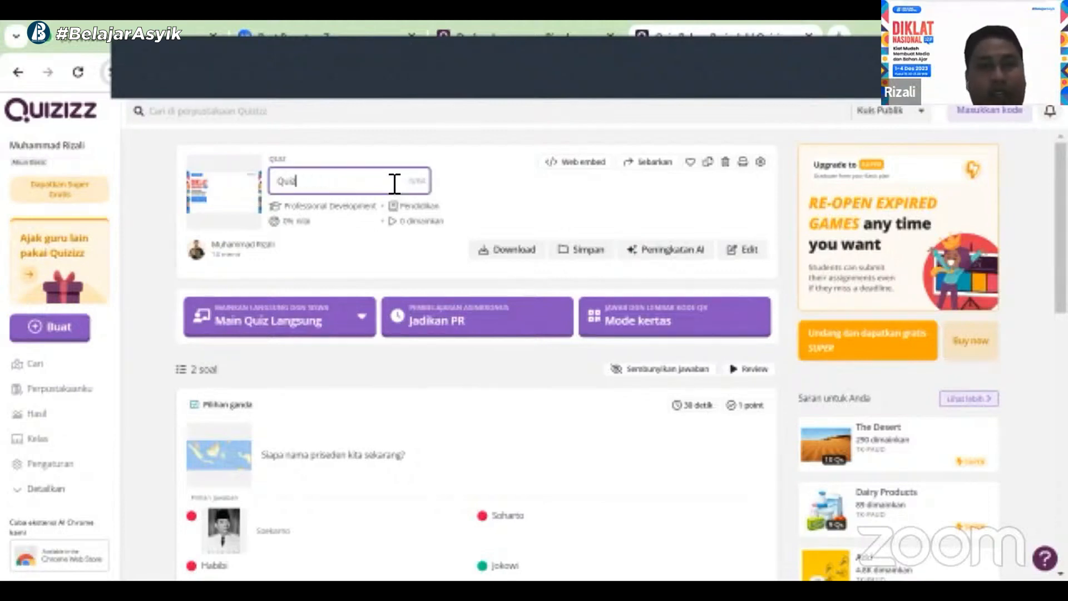
pyautogui.write('Nagaraku')
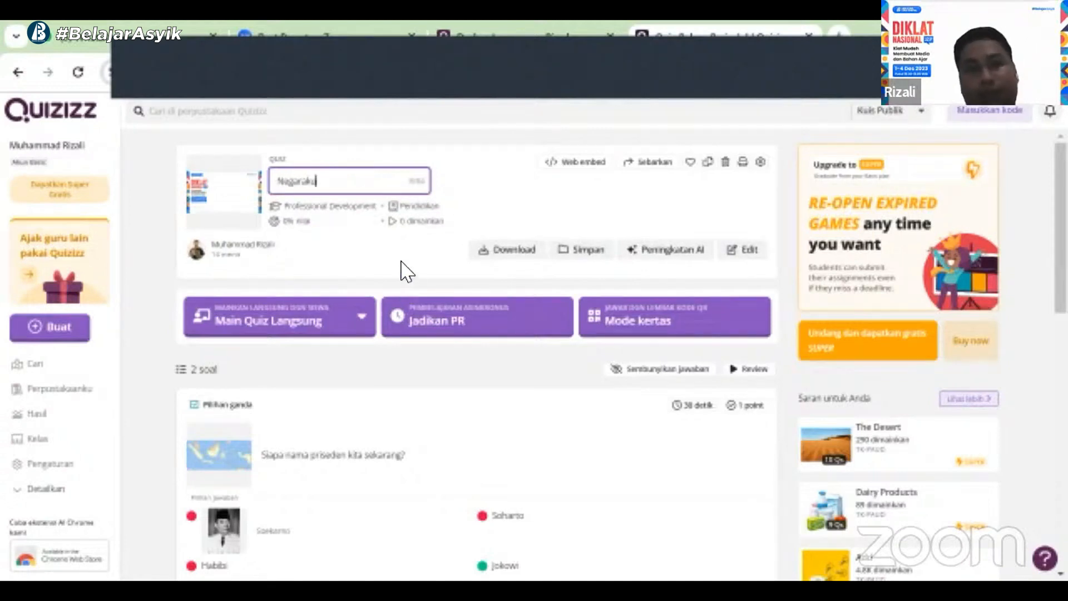
pyautogui.click(556, 229)
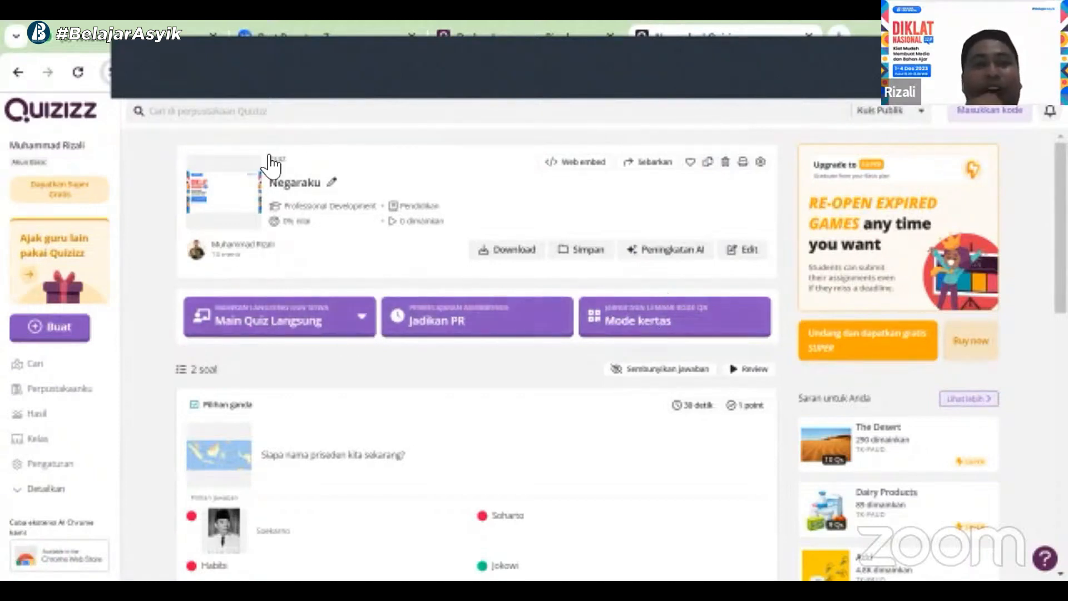
# Reopen the quiz in the editor and save it again
pyautogui.click(739, 254)
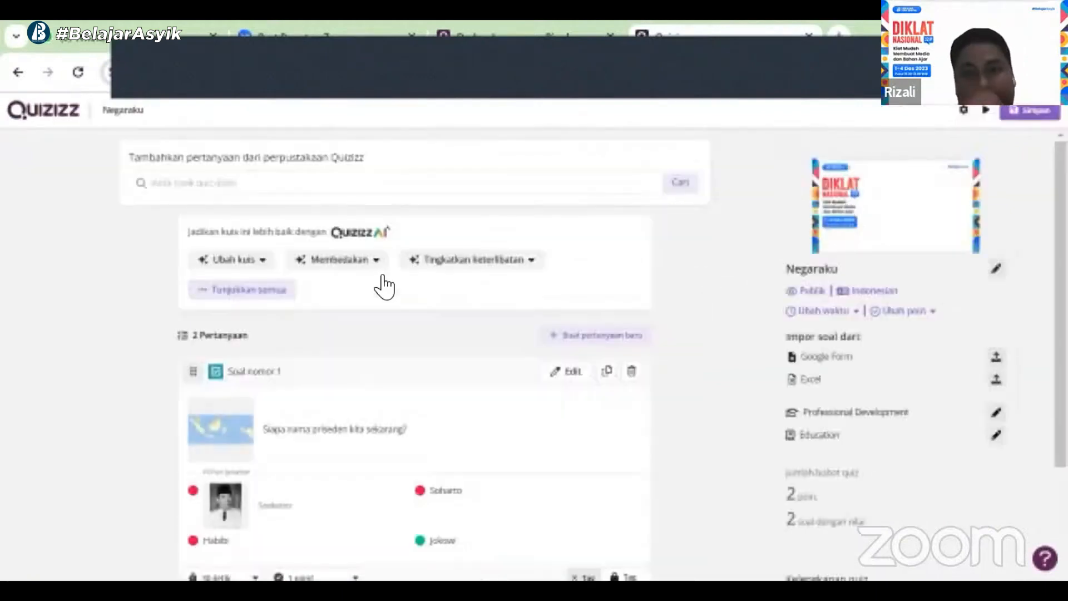
pyautogui.scroll(-5, 690, 338)
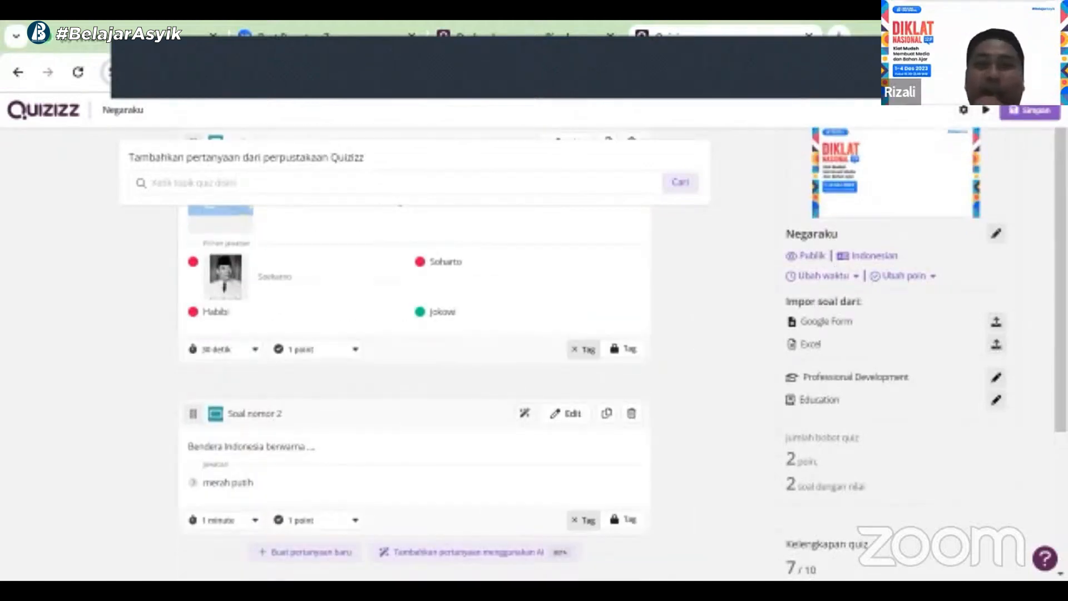
pyautogui.click(1034, 113)
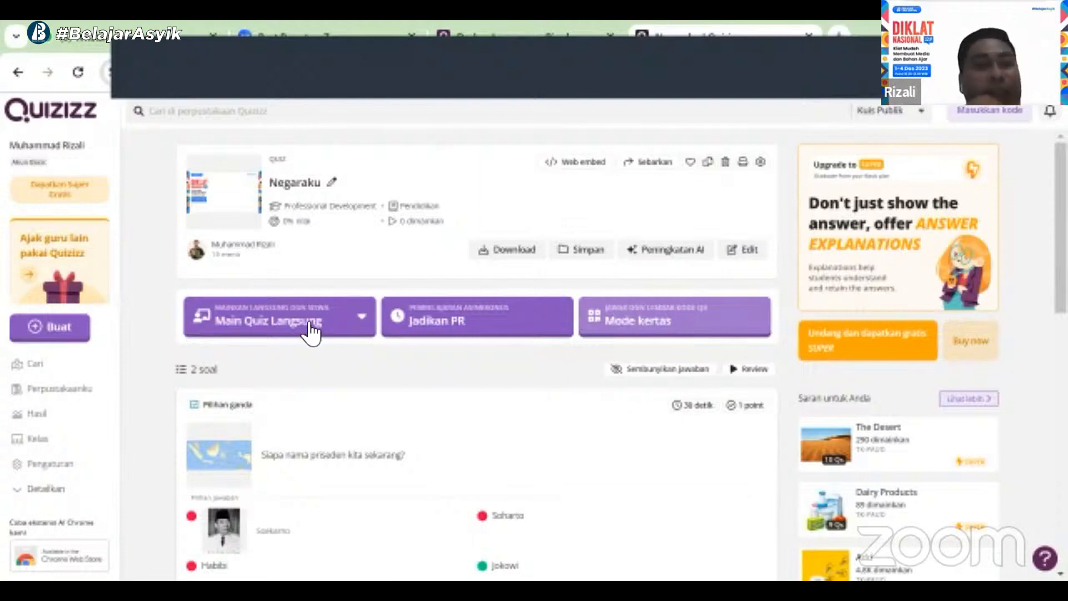
# Open the Main Quiz Langsung options to choose a live game mode
pyautogui.click(344, 316)
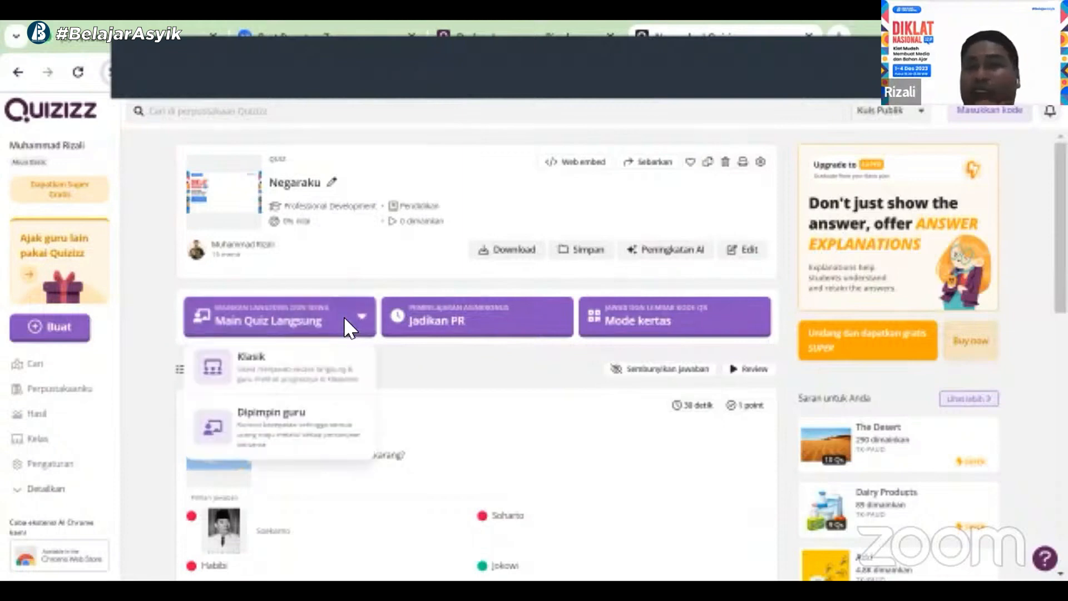
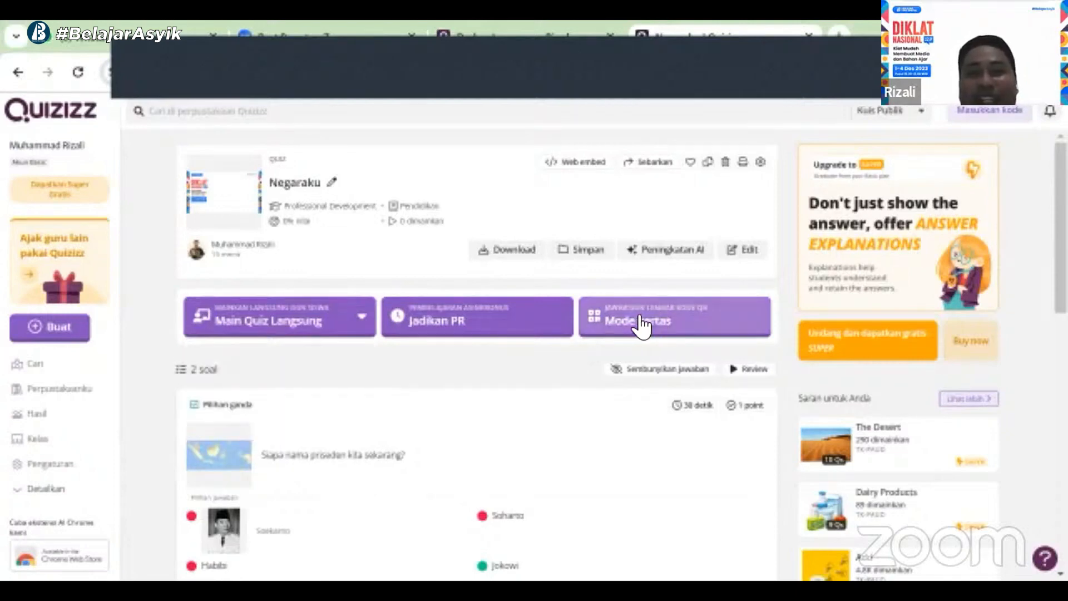
# Open the quiz's paper mode page and go back to the quiz overview
pyautogui.click(640, 323)
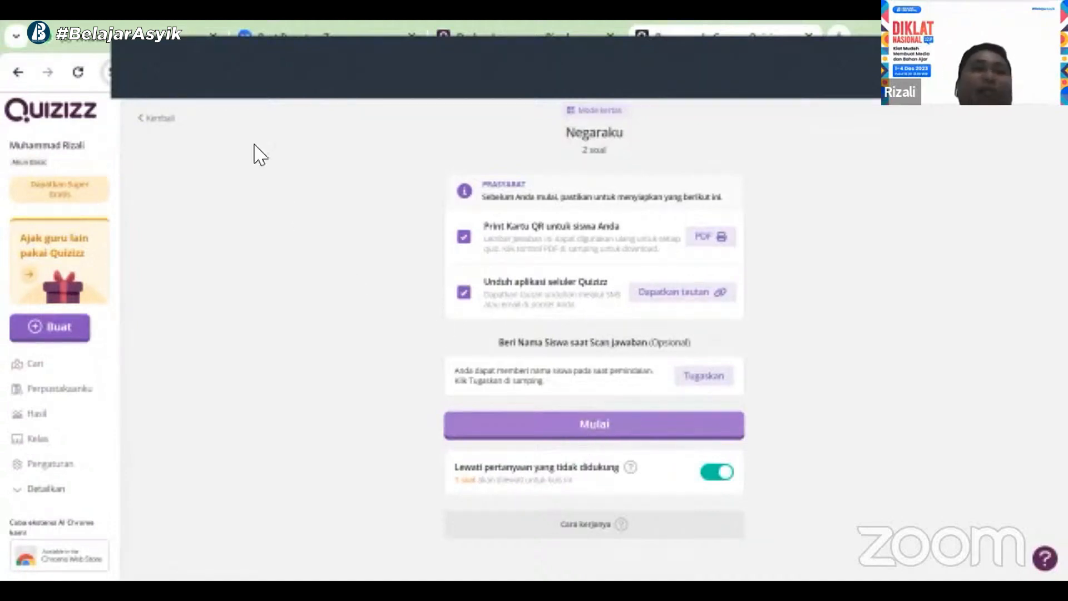
pyautogui.click(160, 117)
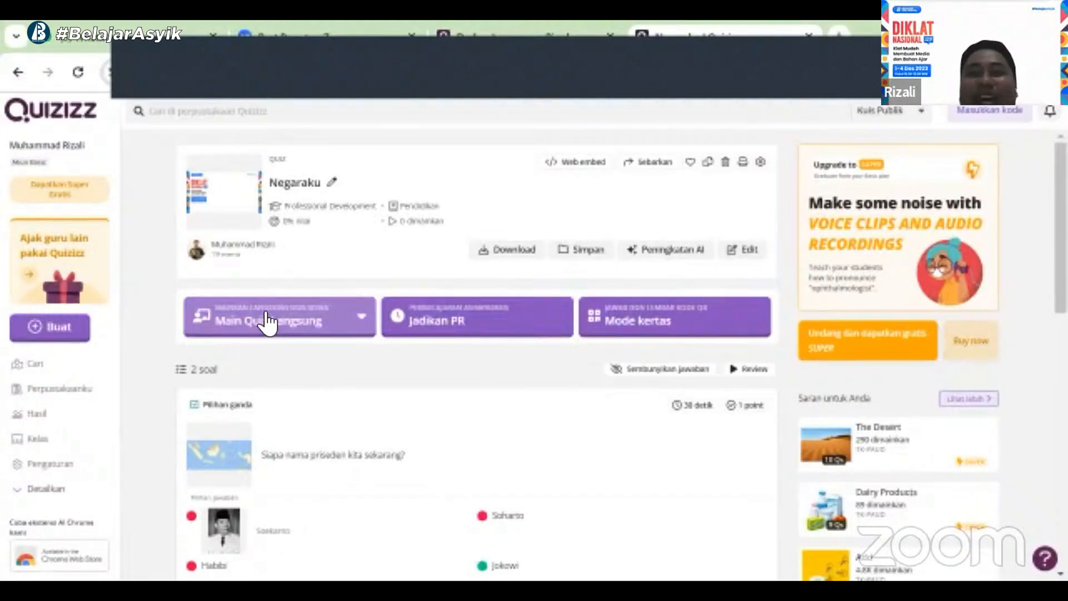
# Start a new quiz generated from text with the prompt "buat 5 soal materi makna pancasila untuk siswa kelas 4"
pyautogui.click(42, 334)
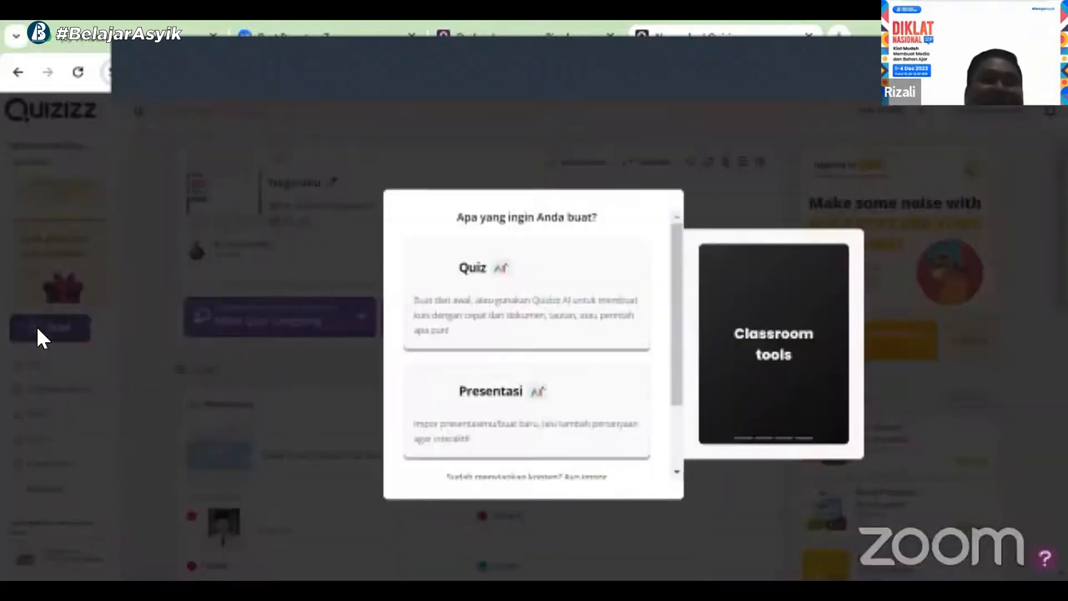
pyautogui.click(467, 297)
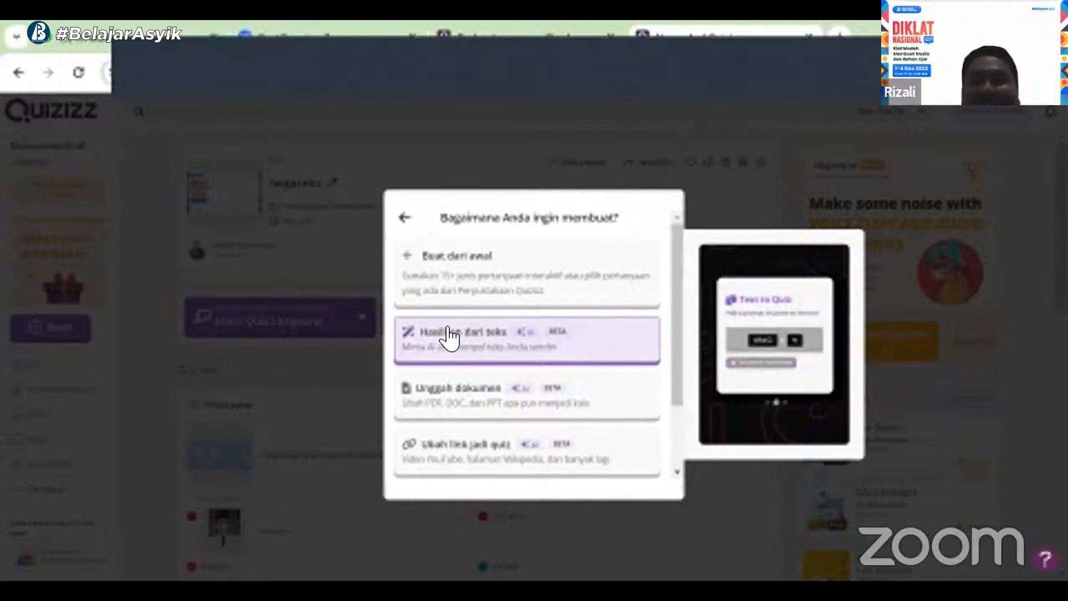
pyautogui.click(449, 336)
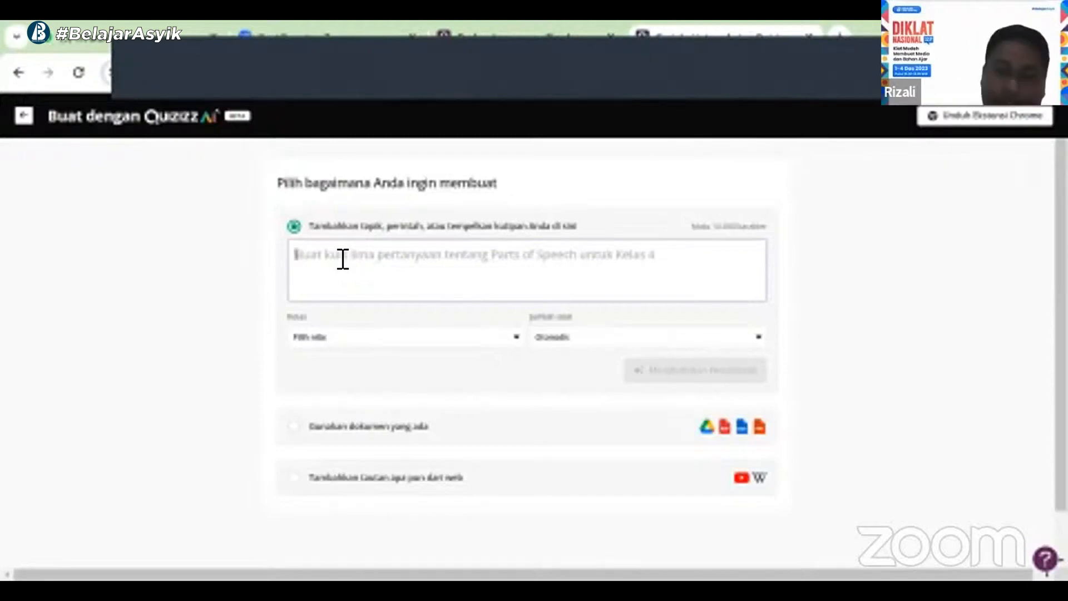
pyautogui.write('s')
pyautogui.write('uat')
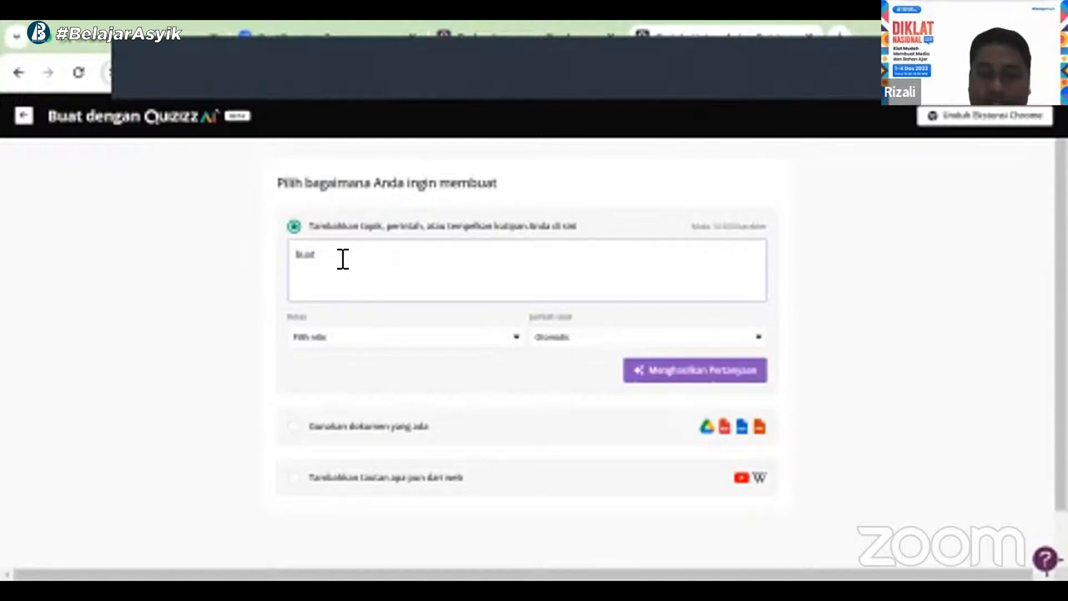
pyautogui.write(' 5')
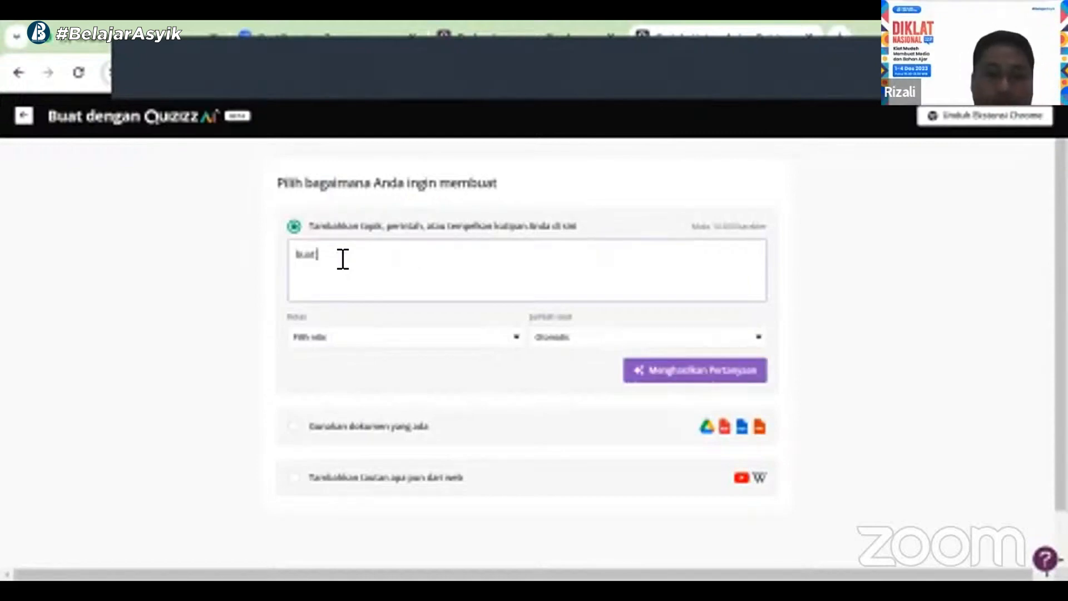
pyautogui.write(' ka')
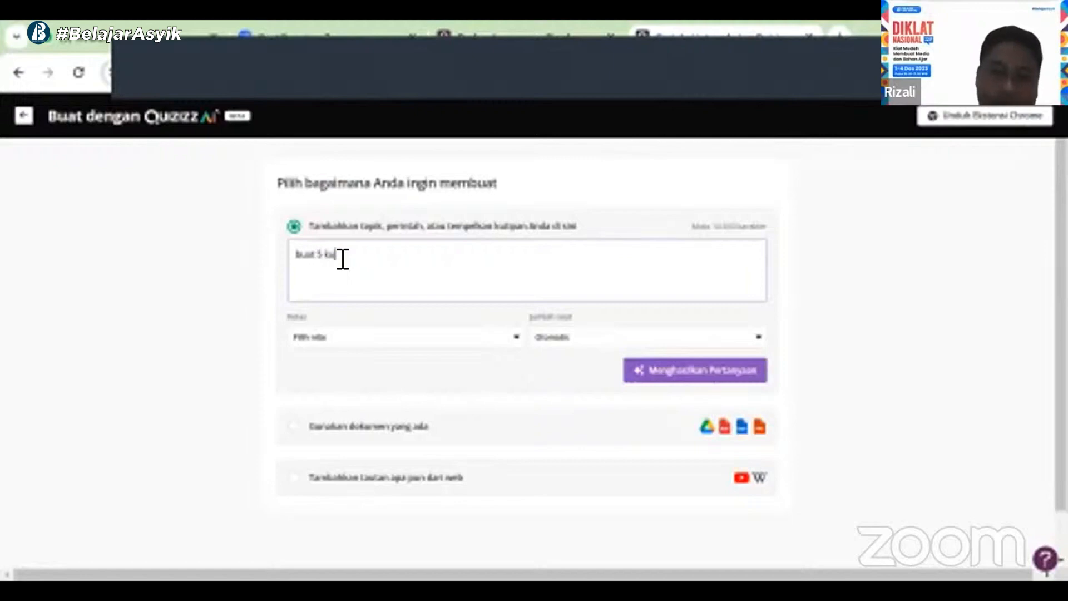
pyautogui.press('BackSpace')
pyautogui.press('BackSpace')
pyautogui.press('BackSpace')
pyautogui.write('soal')
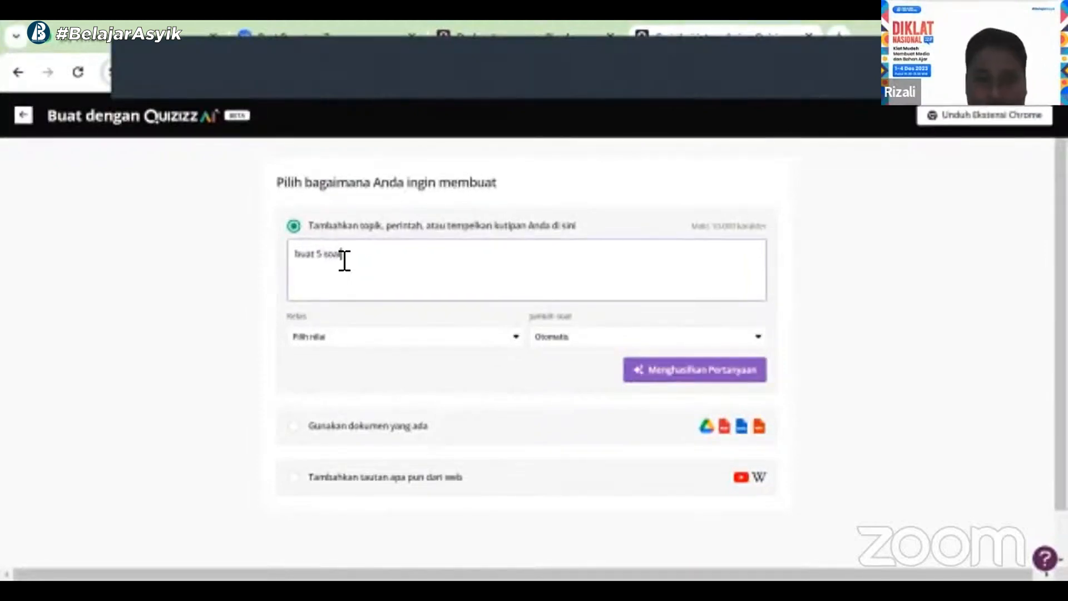
pyautogui.write(' materi')
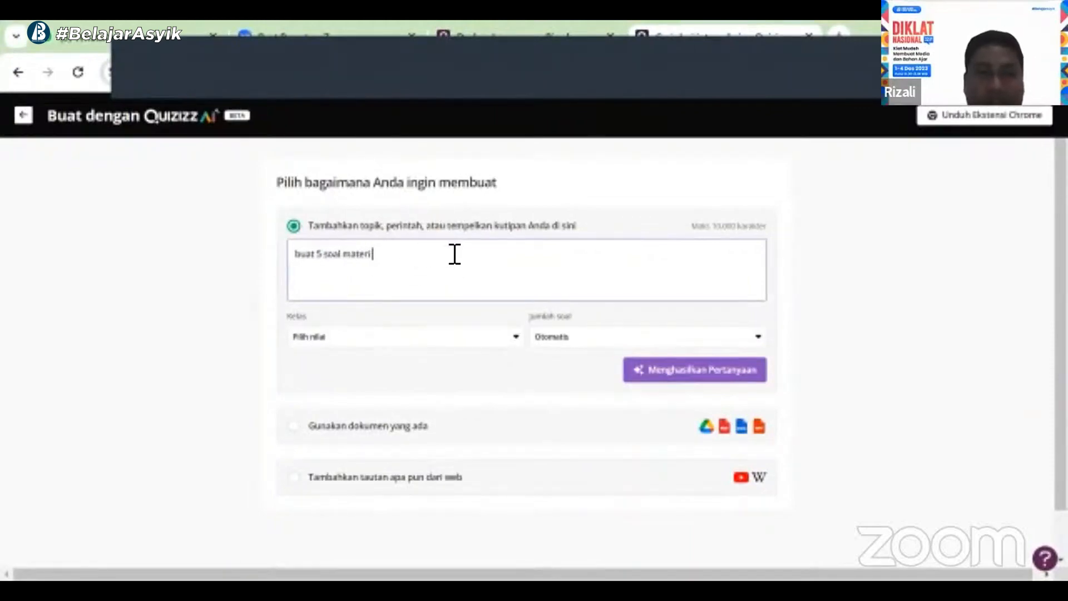
pyautogui.write(' ma')
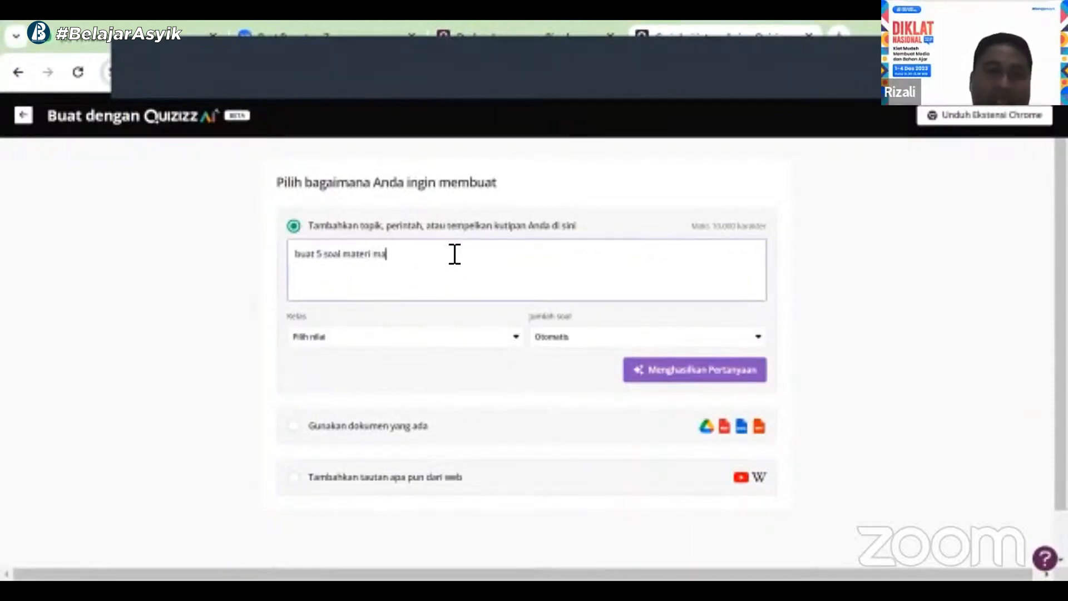
pyautogui.write('kna pancasila untuk siswa kelas 4')
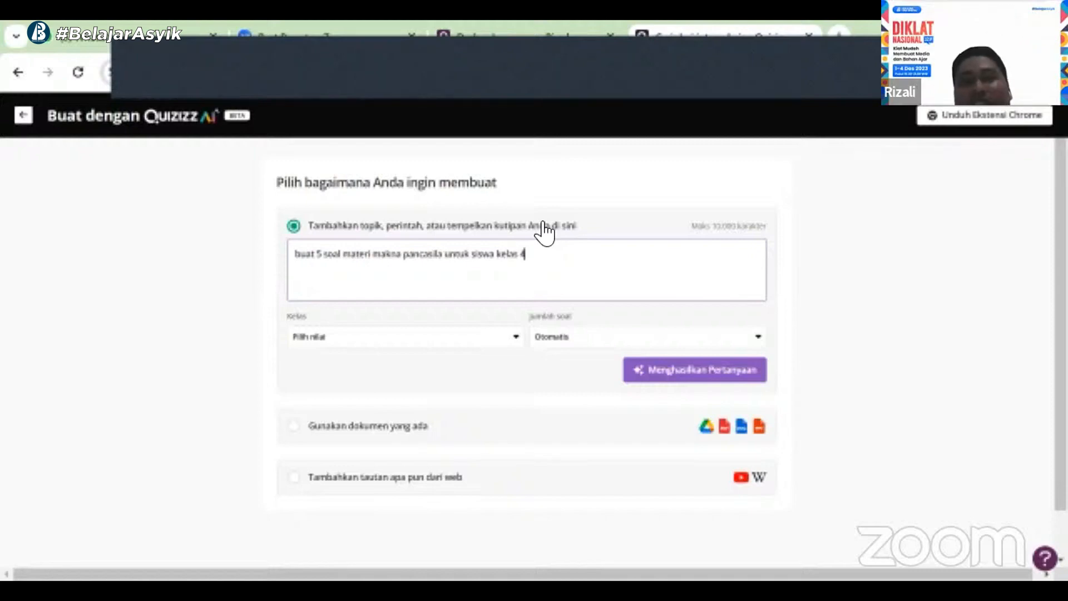
# Try to set the grade to Kelas 4 and change the number of questions
pyautogui.click(521, 337)
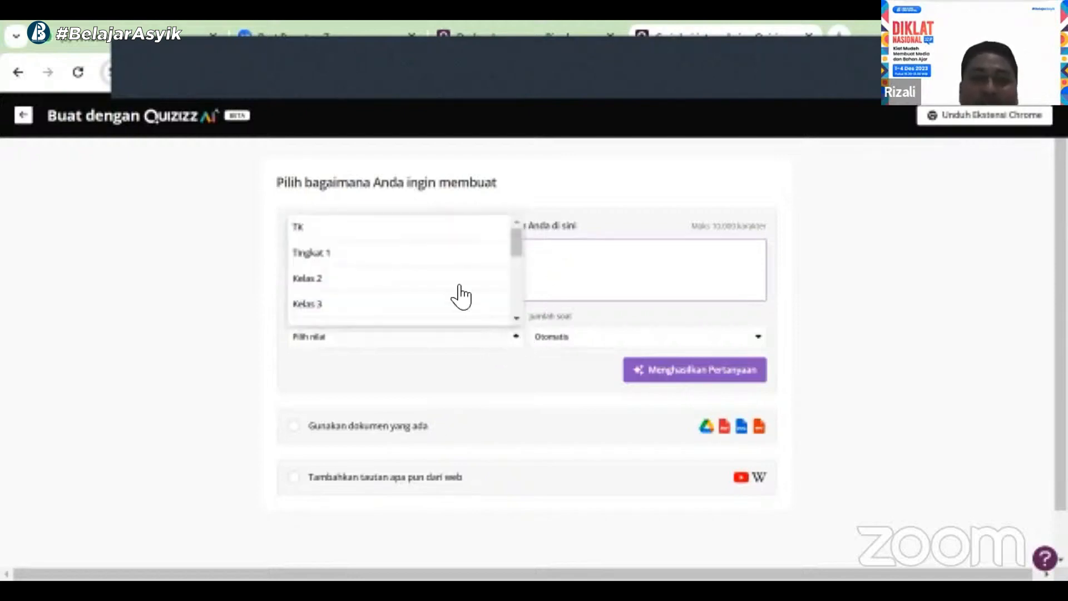
pyautogui.scroll(-2, 423, 281)
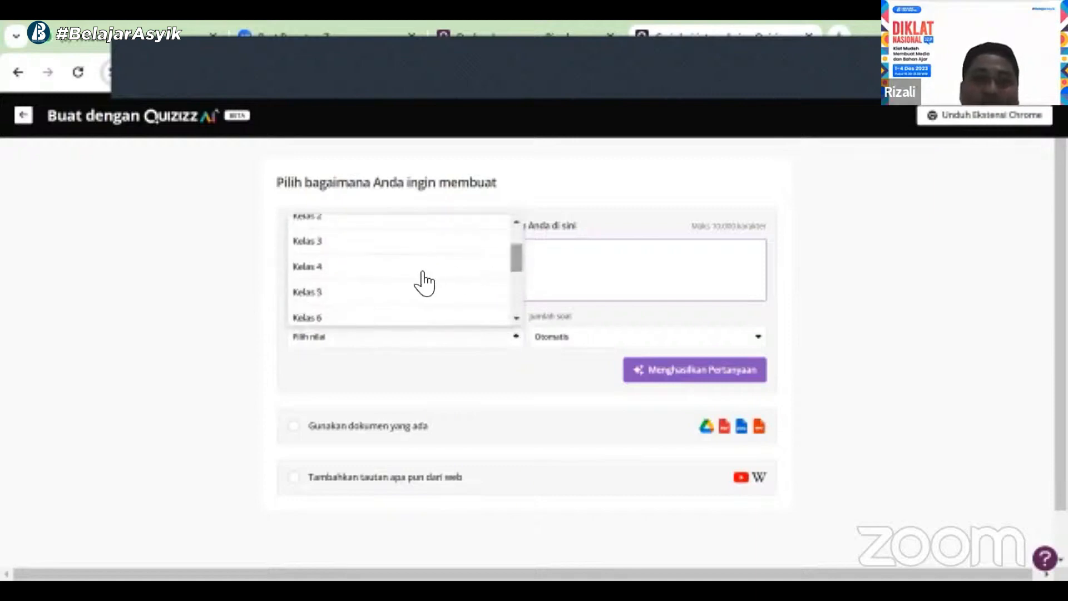
pyautogui.click(475, 254)
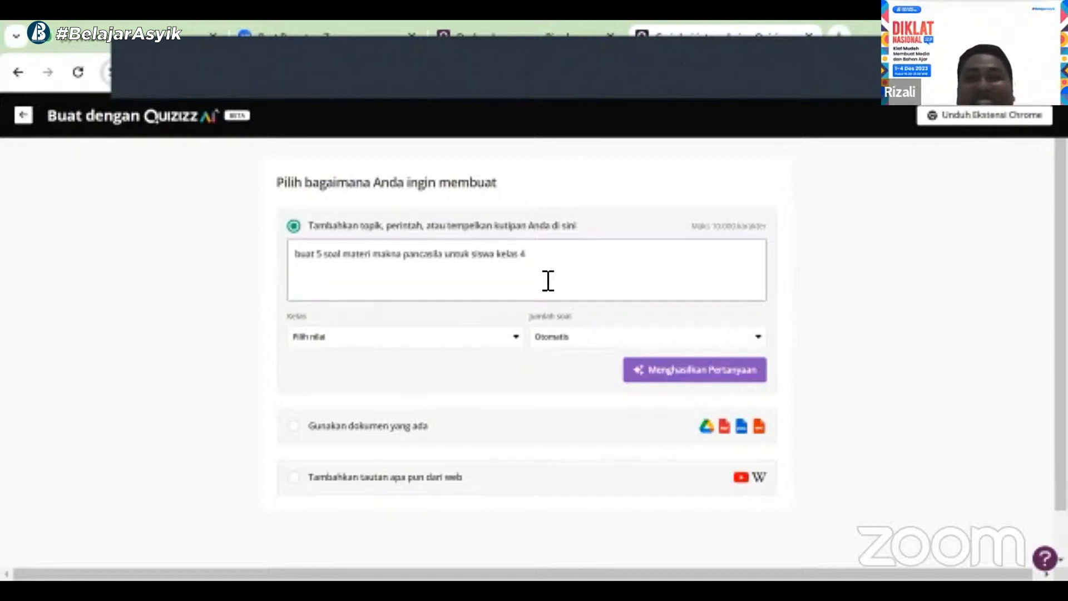
pyautogui.click(758, 339)
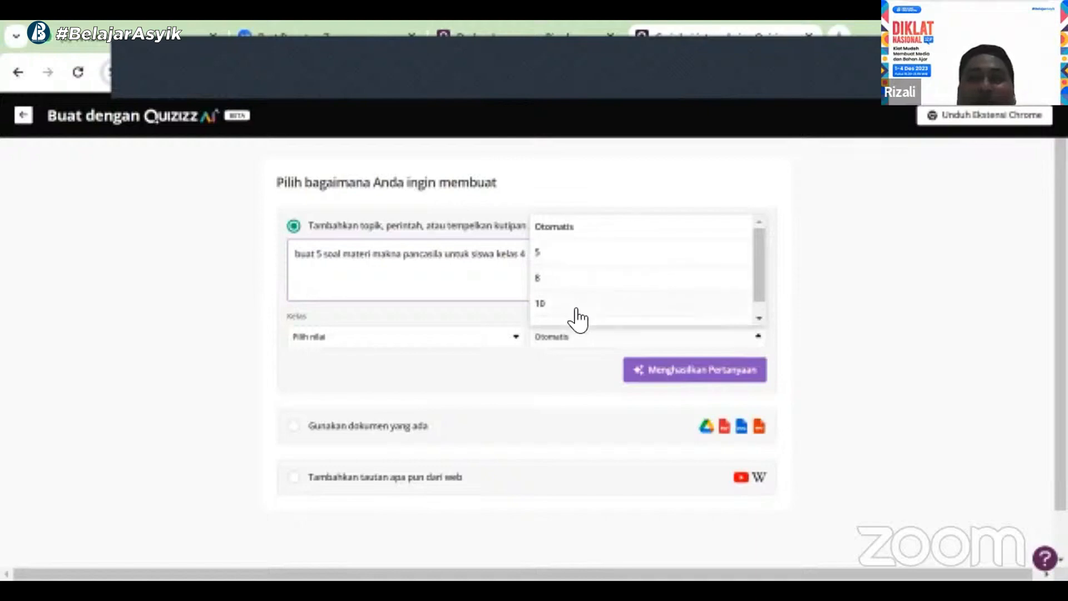
pyautogui.click(841, 258)
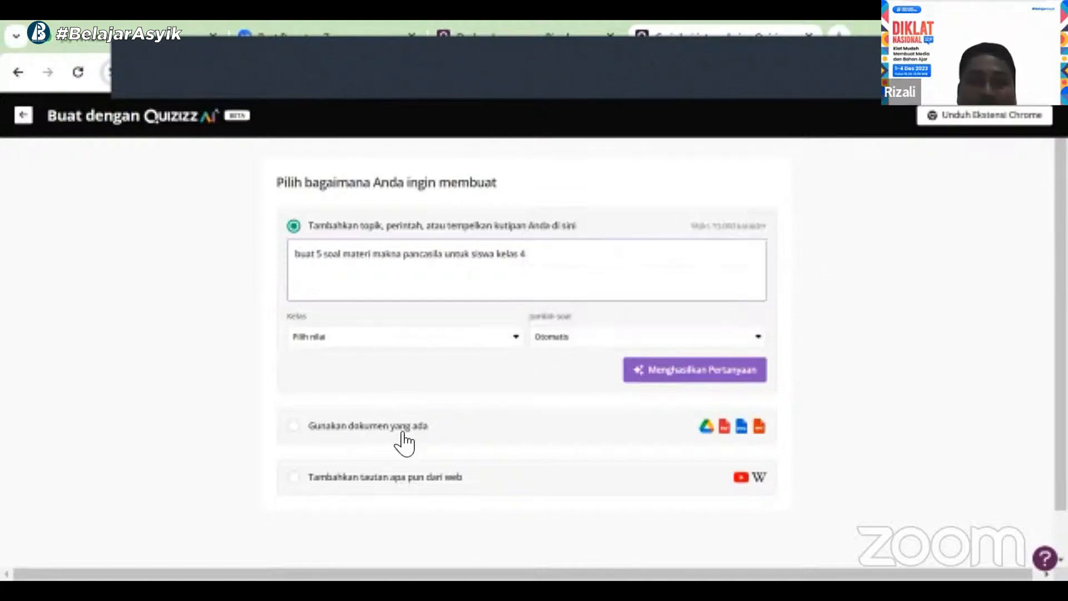
# Generate topics and select Pengertian Pancasila and Makna Sila Pertama, Kedua, Ketiga and Keempat
pyautogui.click(702, 378)
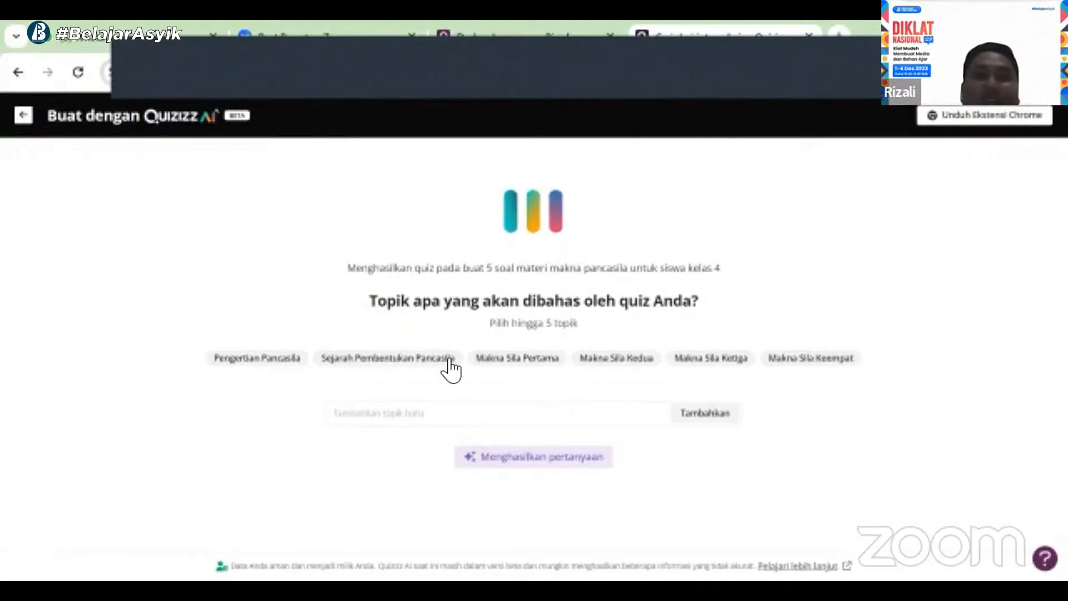
pyautogui.click(277, 366)
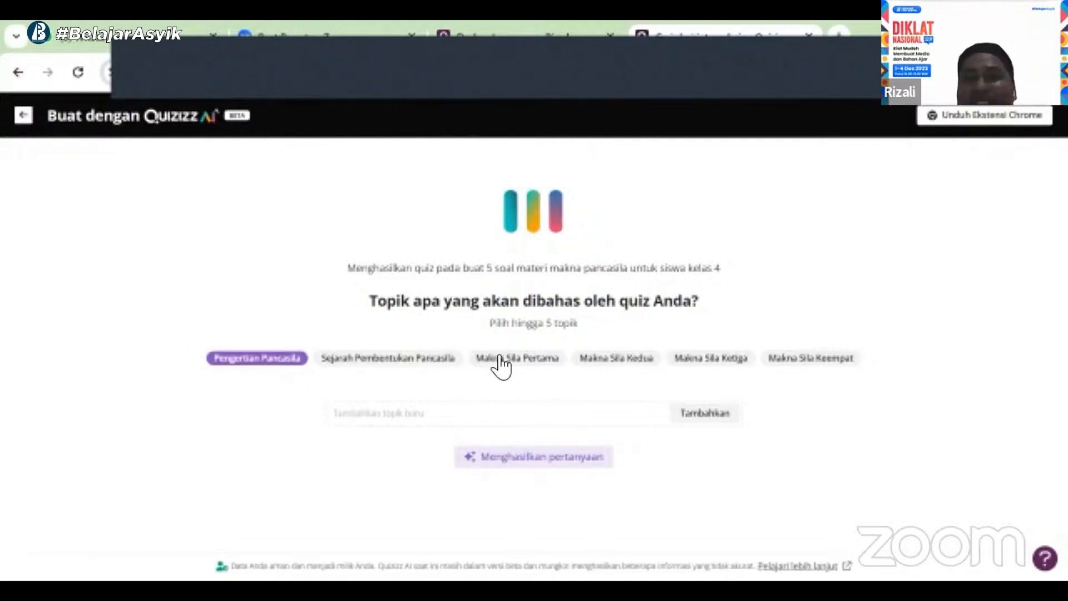
pyautogui.click(531, 359)
pyautogui.click(612, 361)
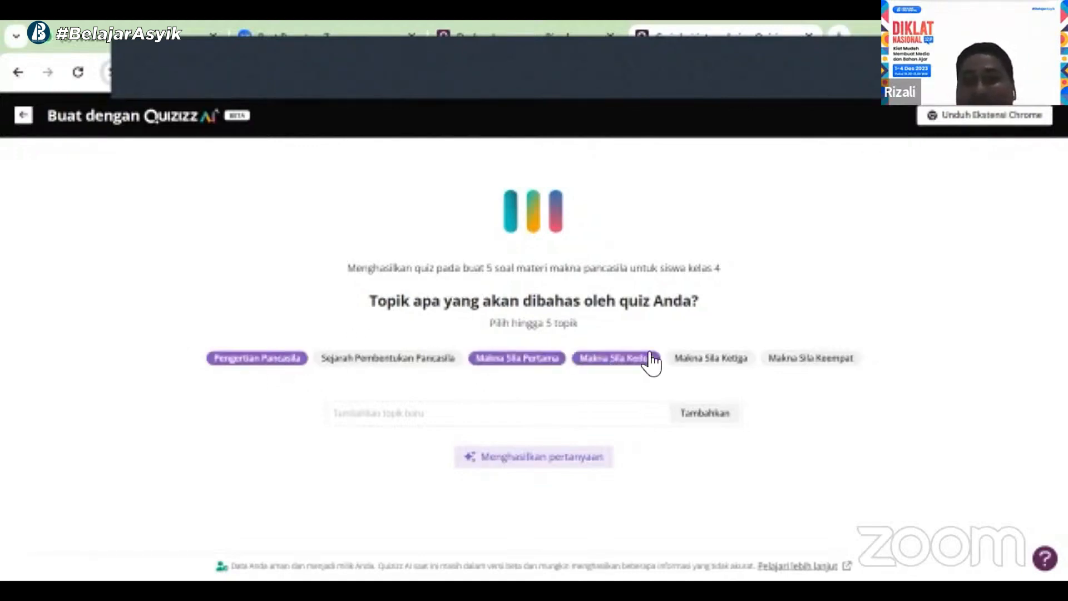
pyautogui.click(706, 361)
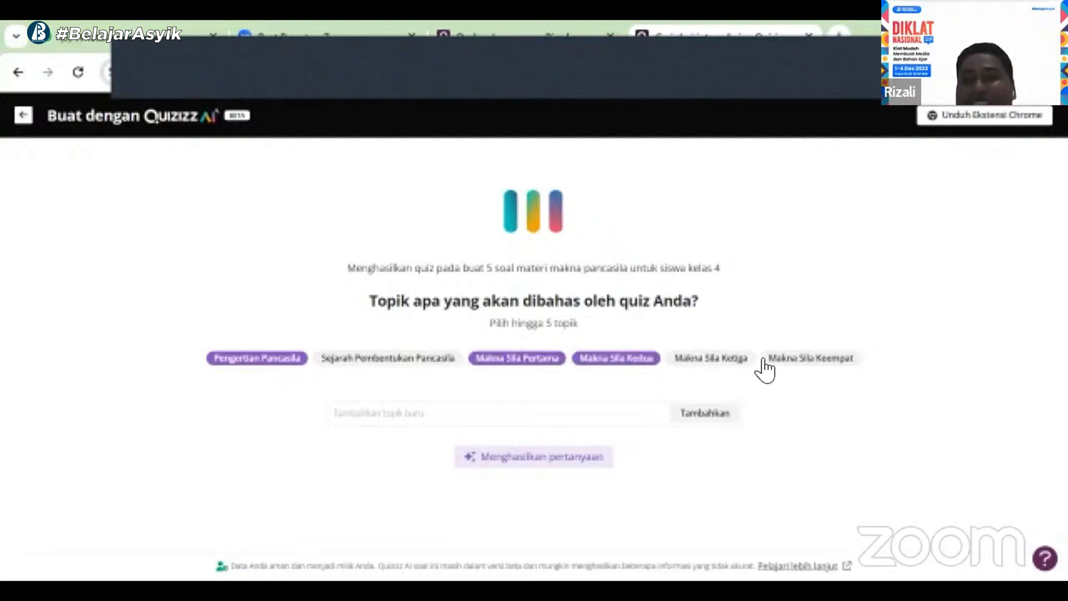
pyautogui.click(818, 368)
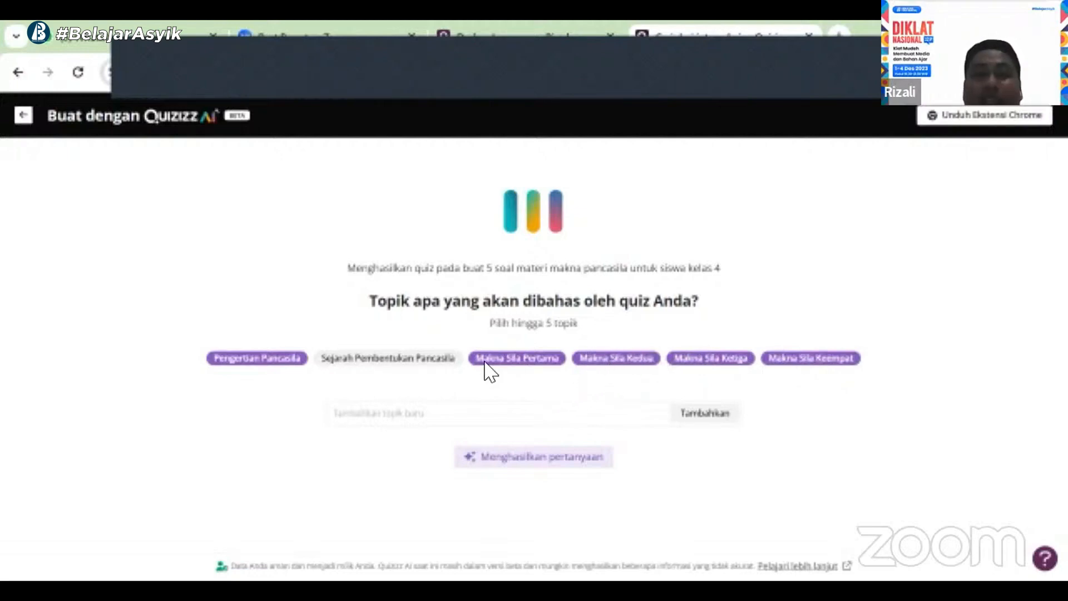
# Try to add the custom topic "contoh penerapan", then clear it from the topic field
pyautogui.click(384, 420)
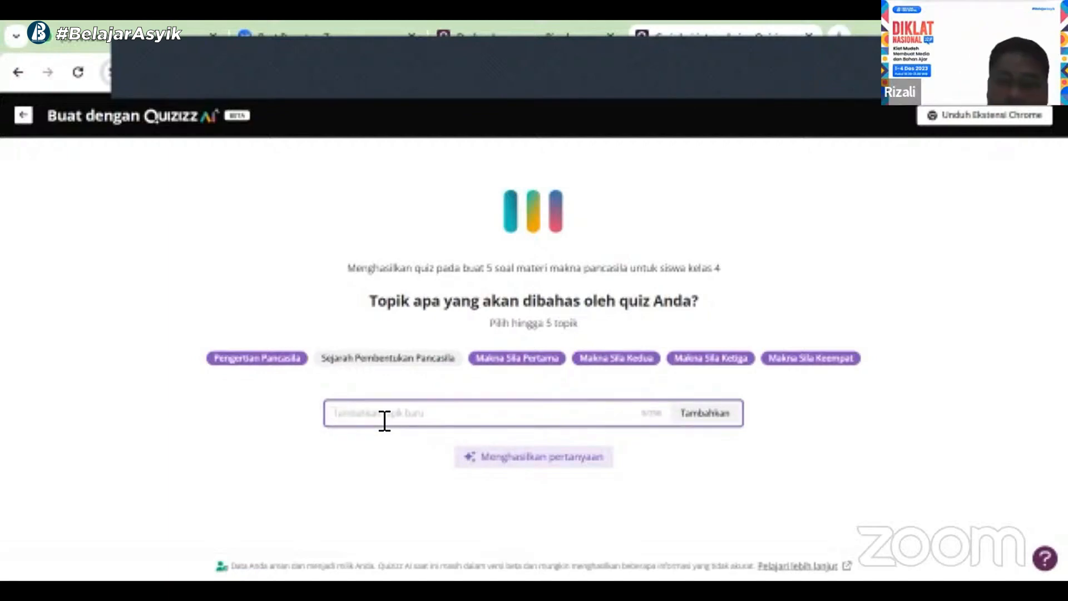
pyautogui.write('contoh penerapan')
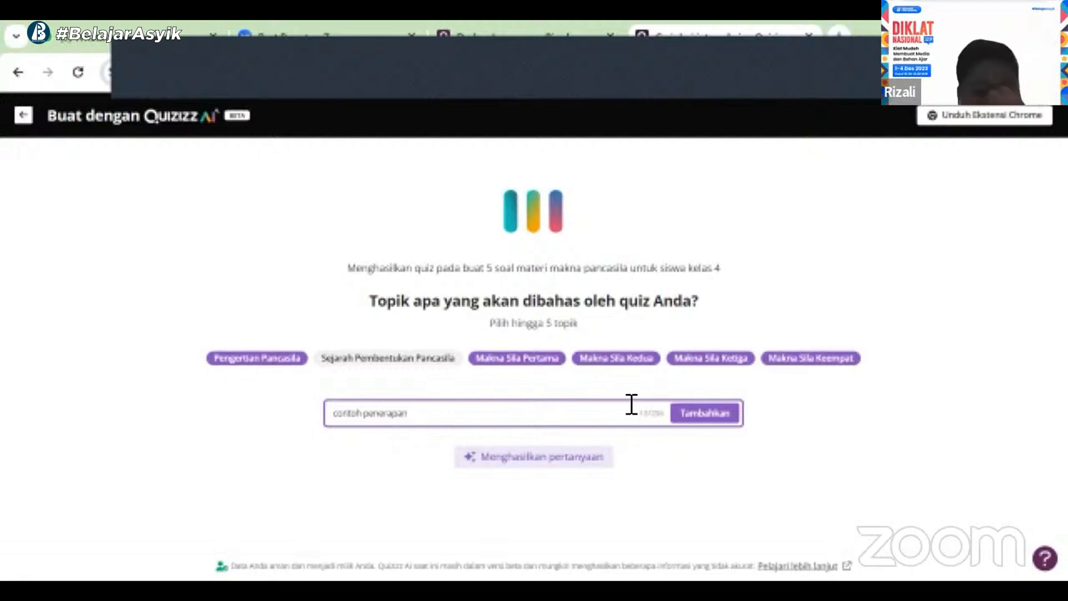
pyautogui.click(705, 418)
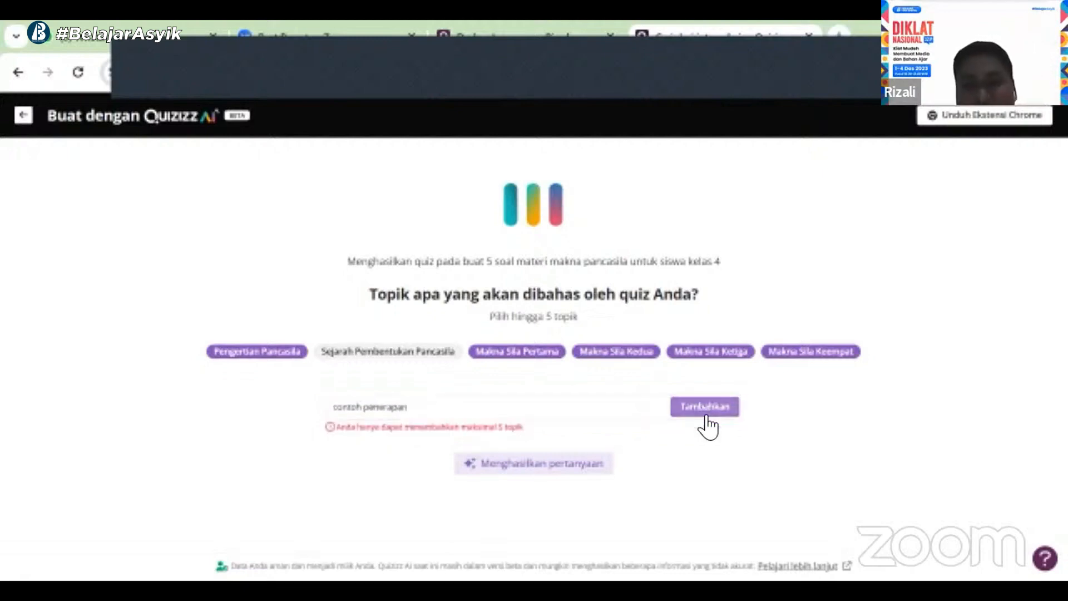
pyautogui.click(435, 414)
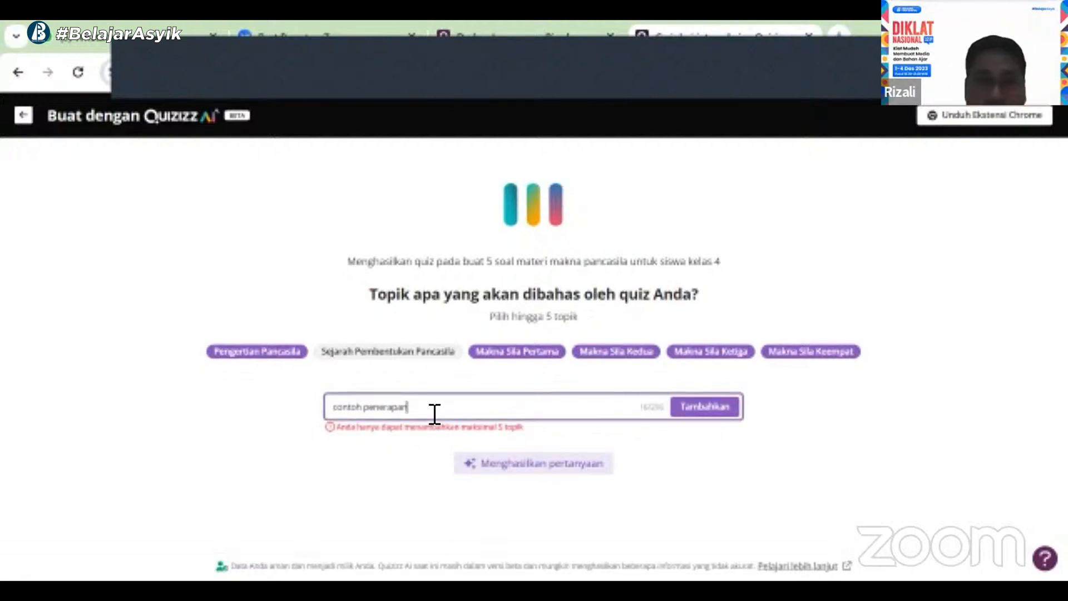
pyautogui.moveTo(434, 414); pyautogui.dragTo(307, 423)
pyautogui.press('BackSpace')
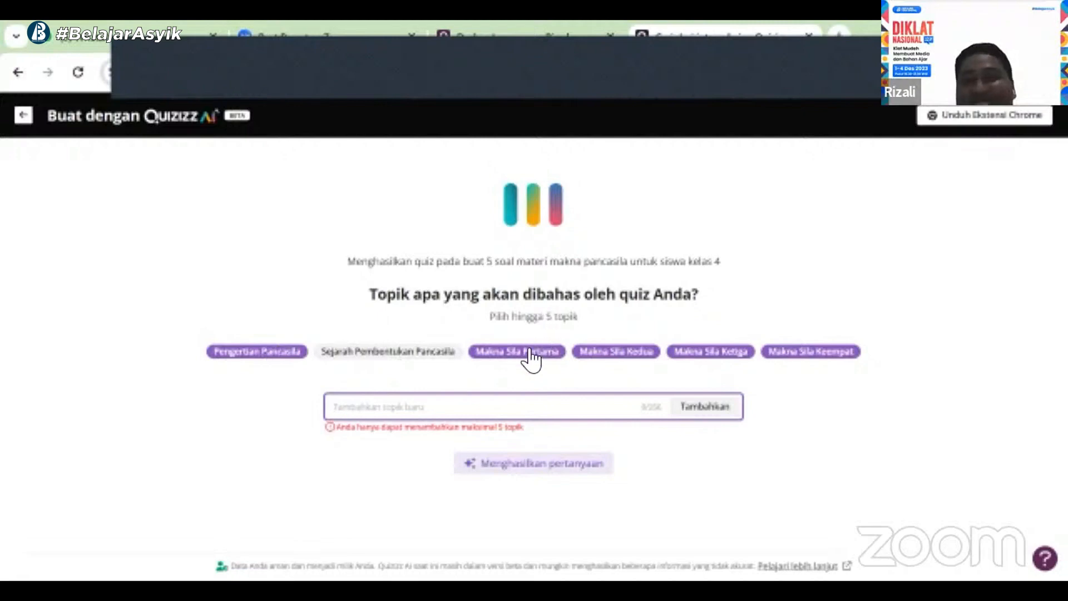
# Deselect Pengertian Pancasila and add the custom topic "contoh pengamalan"
pyautogui.click(250, 352)
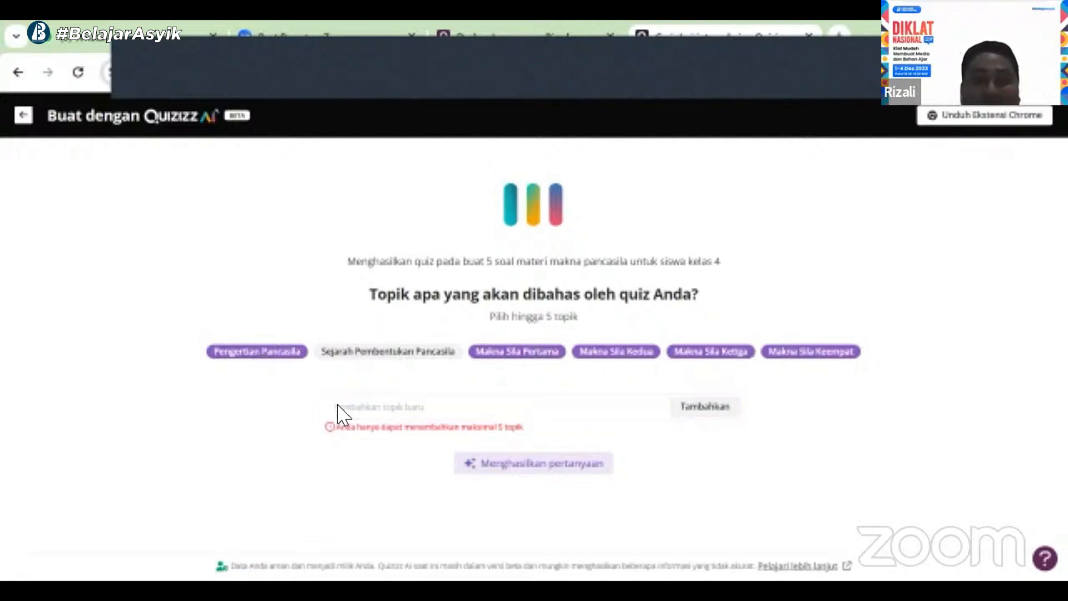
pyautogui.click(386, 417)
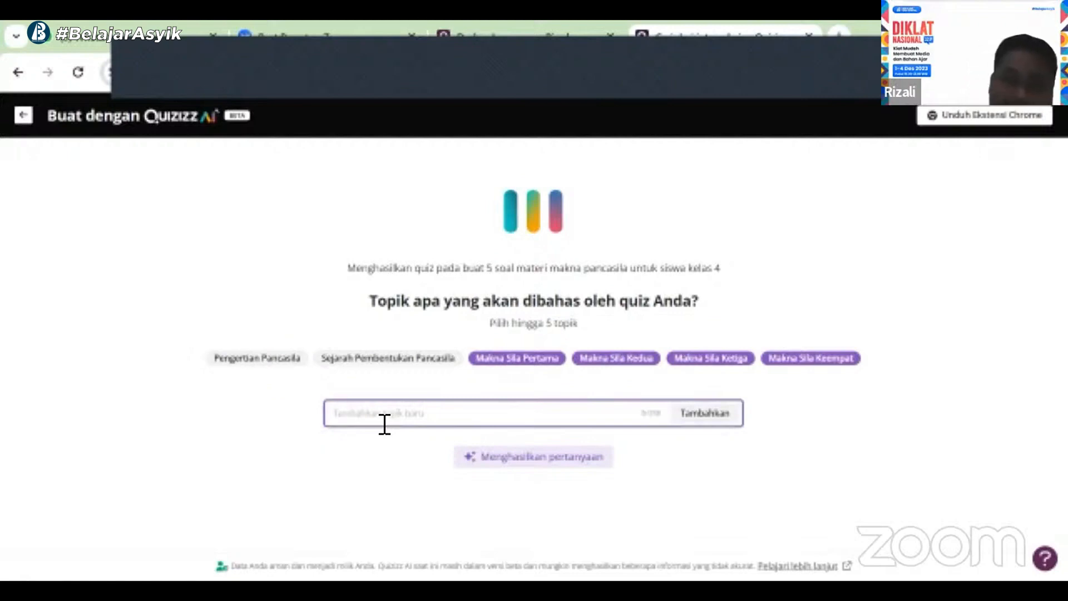
pyautogui.write('p')
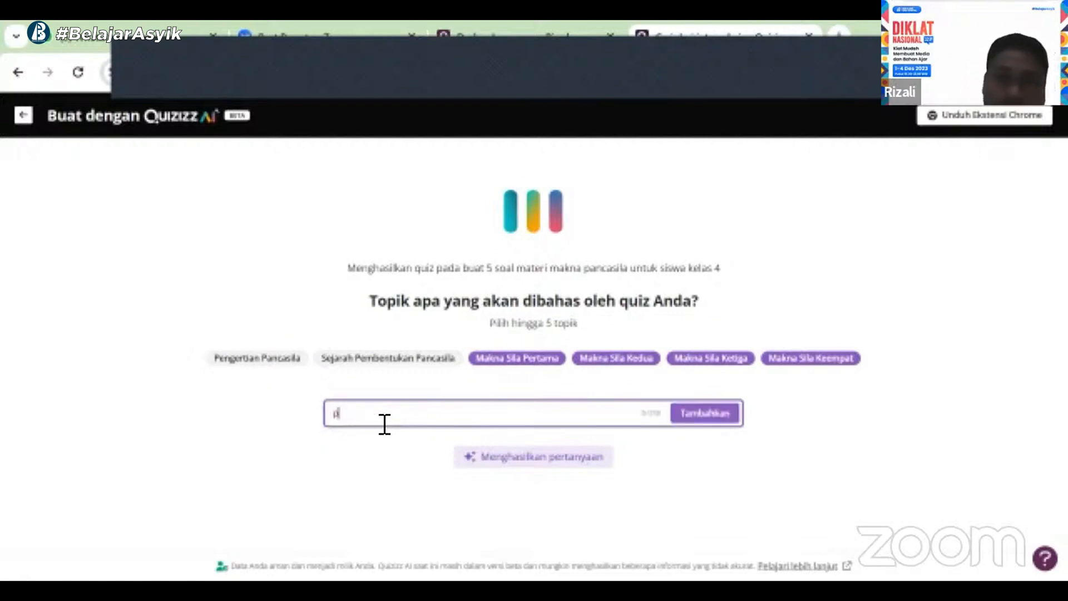
pyautogui.press('BackSpace')
pyautogui.write('conto')
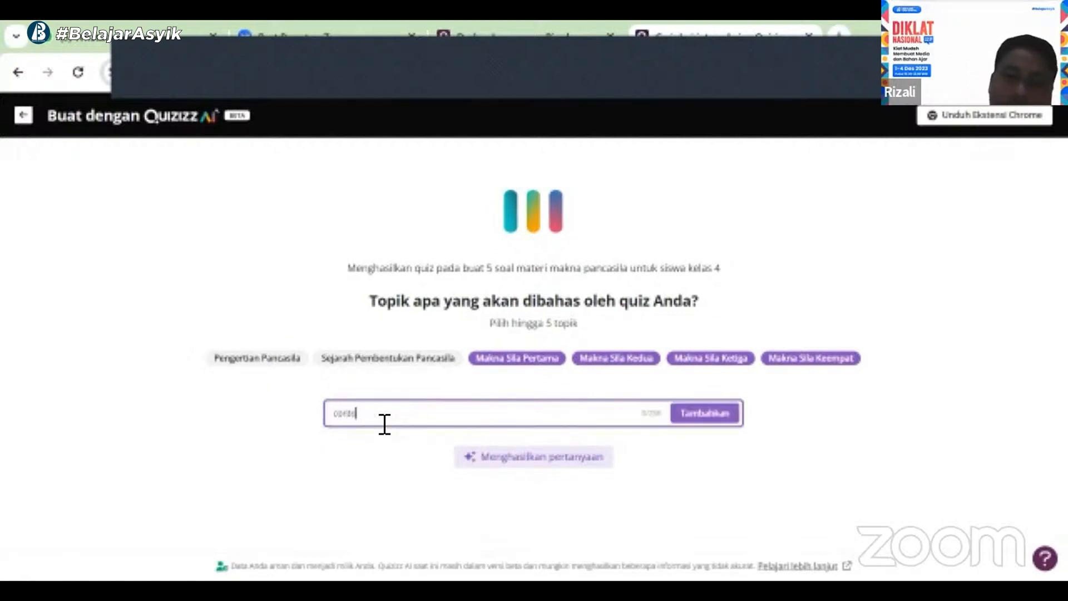
pyautogui.write('h pangamal')
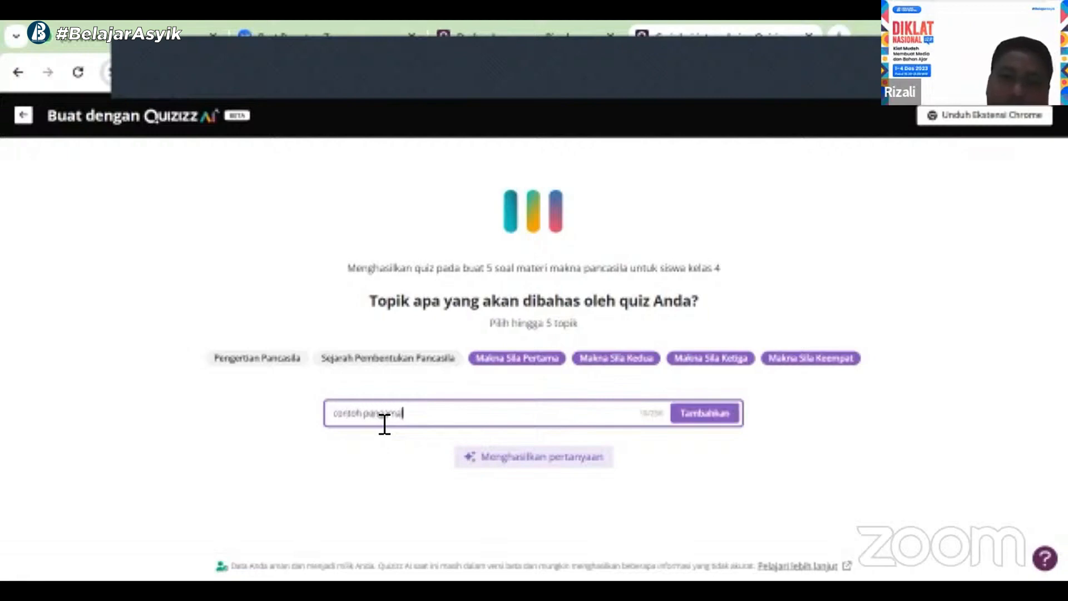
pyautogui.write('an')
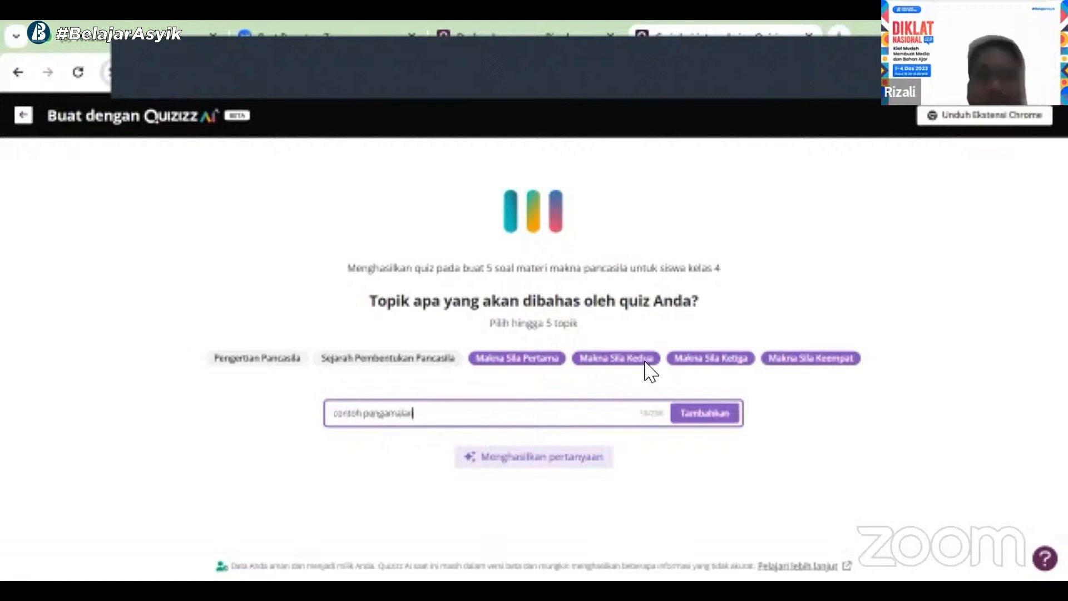
pyautogui.click(714, 416)
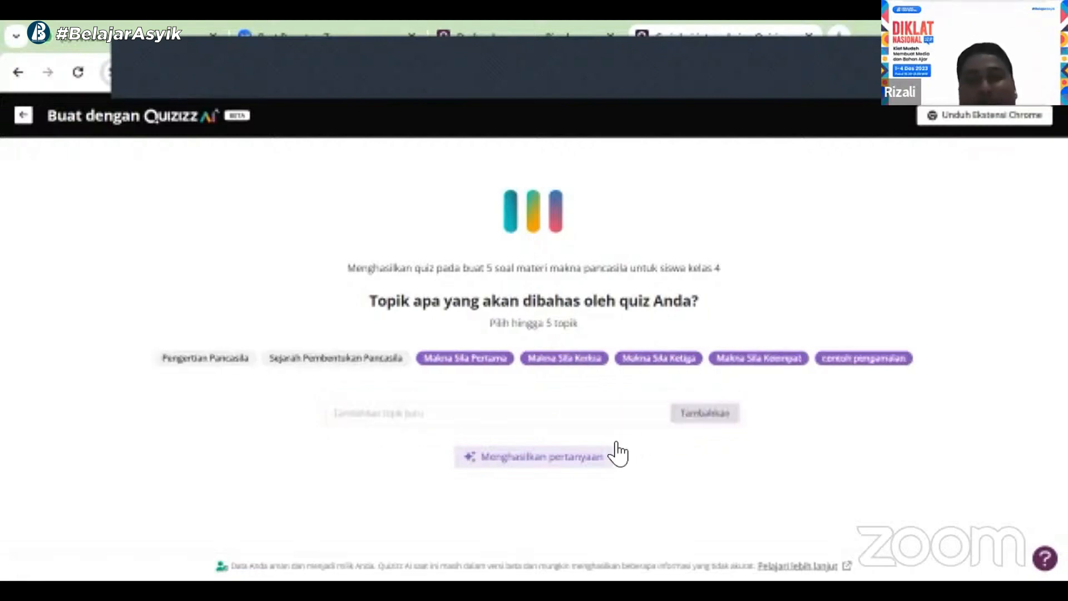
# Generate the quiz questions from the selected topics
pyautogui.click(545, 461)
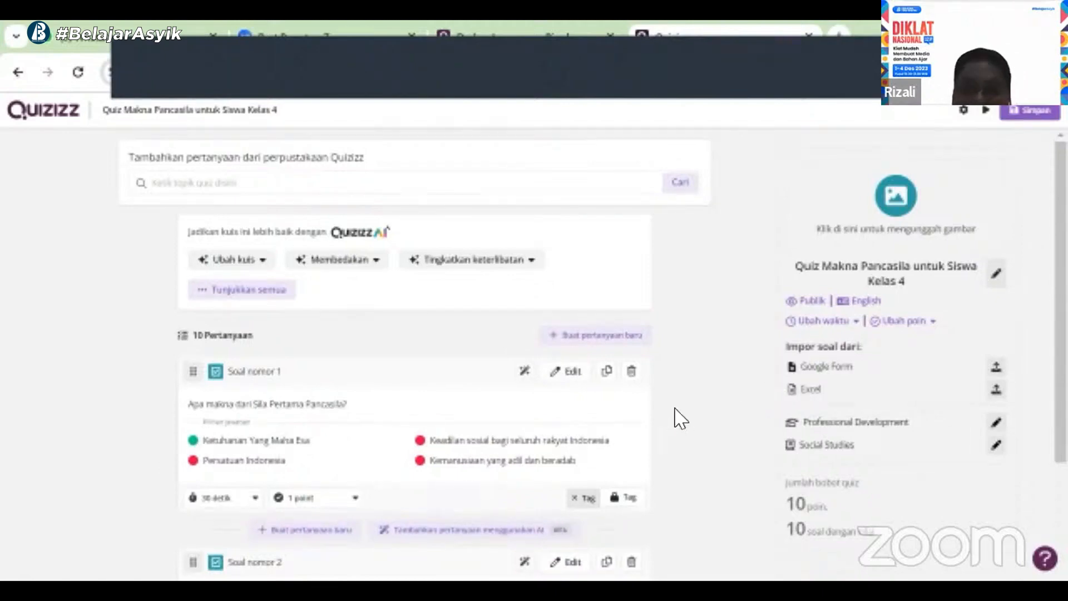
# Review the generated questions by scrolling through the whole quiz
pyautogui.scroll(-3, 675, 417)
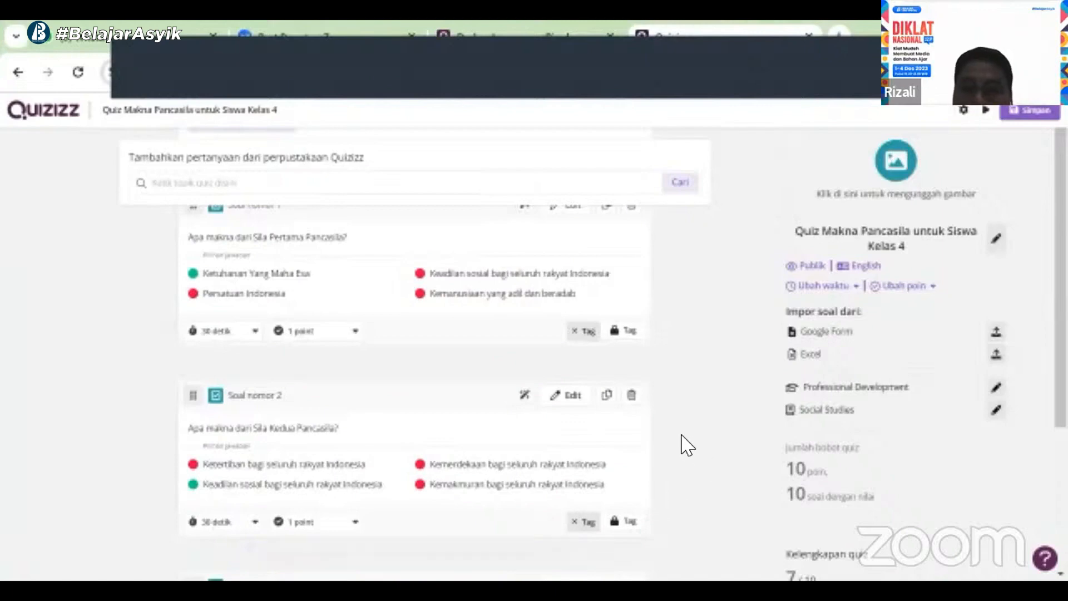
pyautogui.scroll(-5, 687, 445)
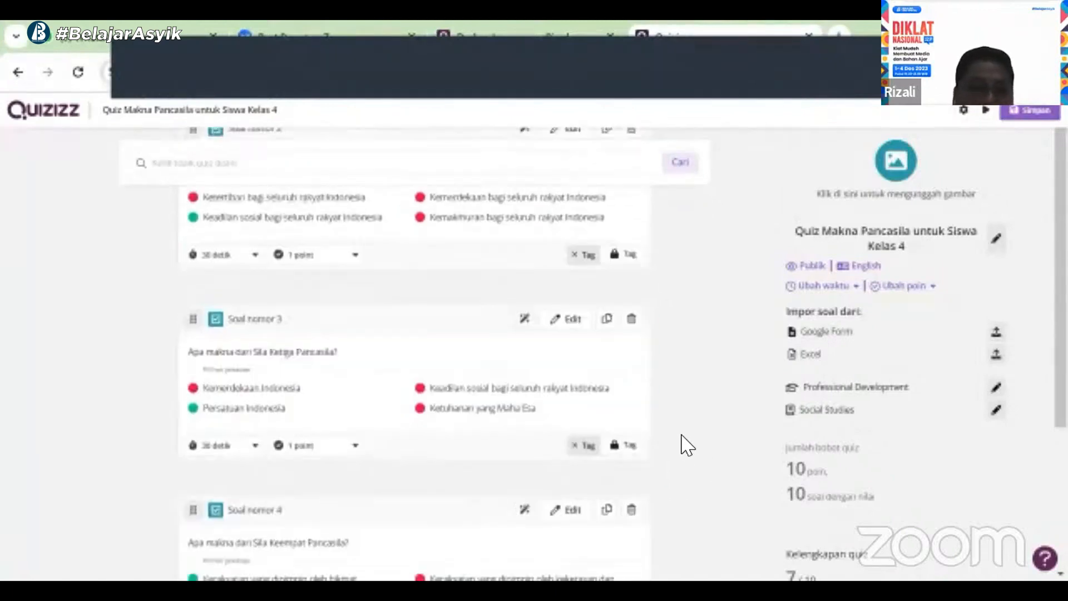
pyautogui.scroll(-3, 688, 445)
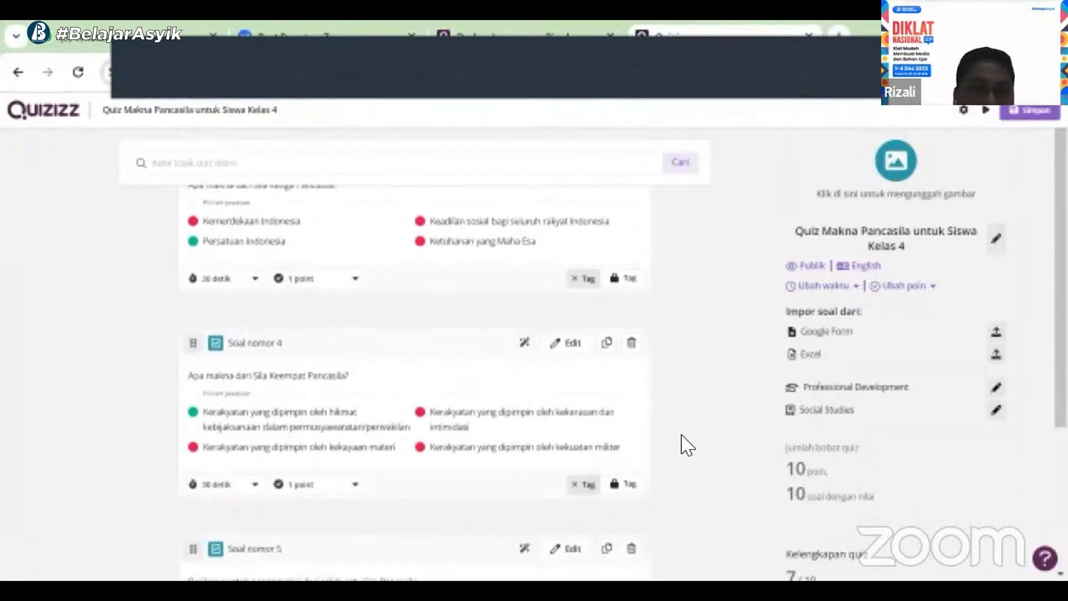
pyautogui.scroll(-5, 682, 443)
pyautogui.scroll(2, 682, 443)
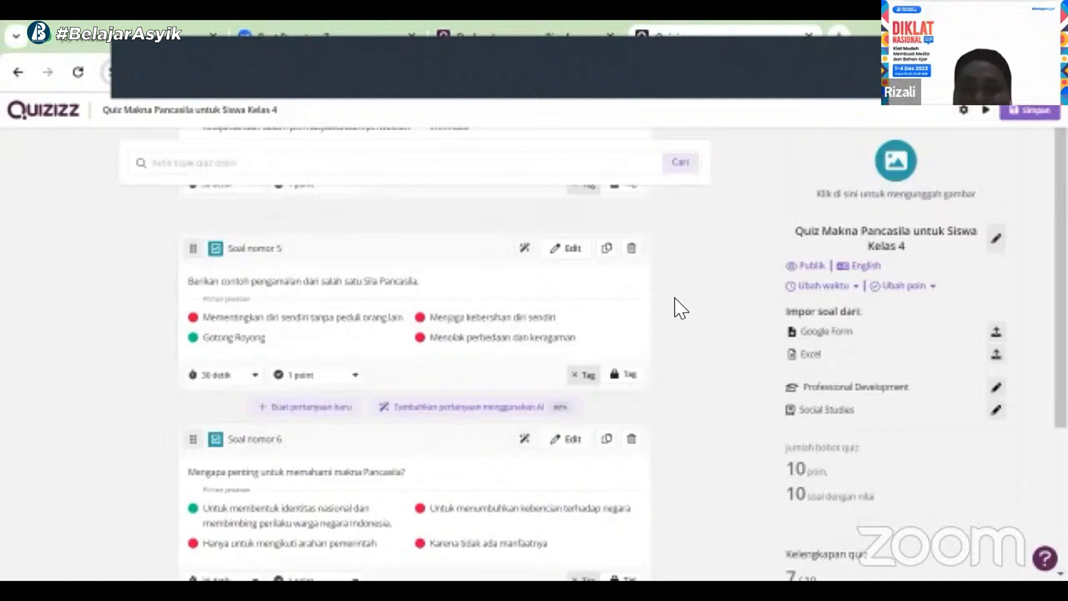
pyautogui.scroll(-4, 674, 309)
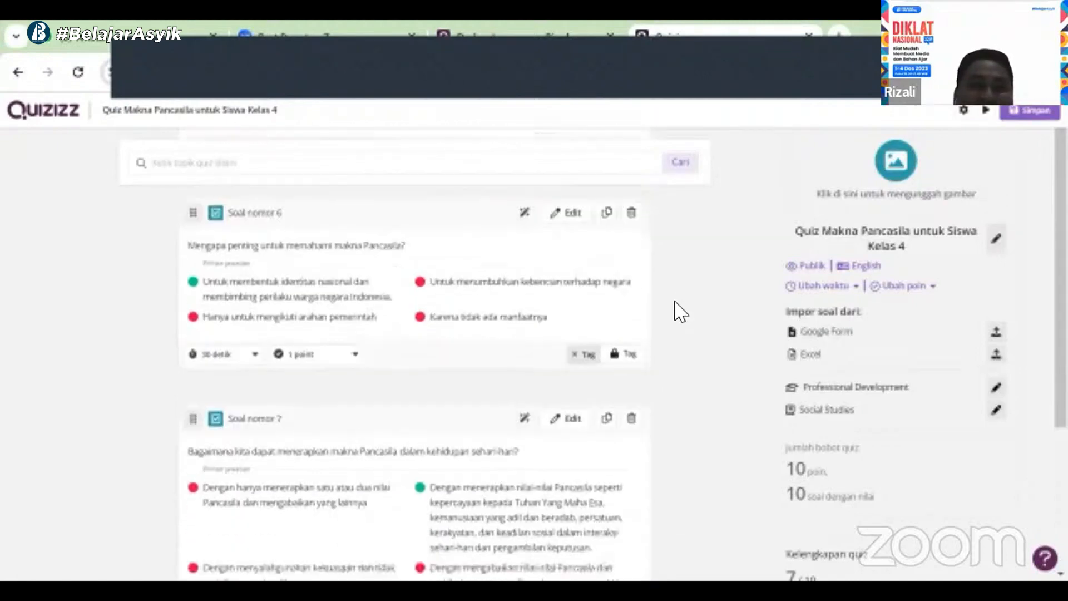
pyautogui.scroll(-8, 679, 311)
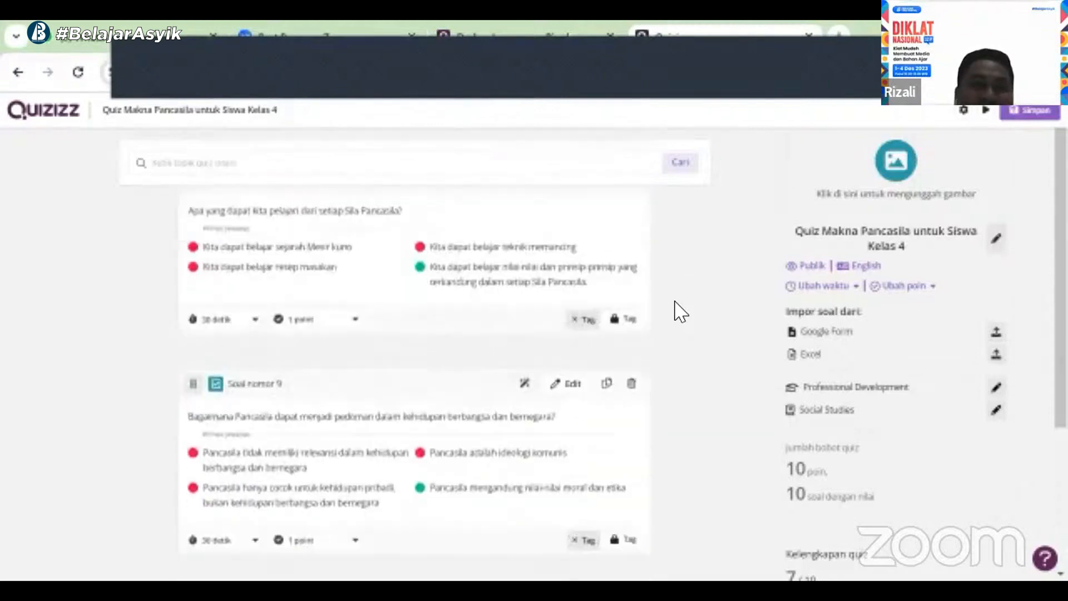
pyautogui.scroll(-4, 680, 312)
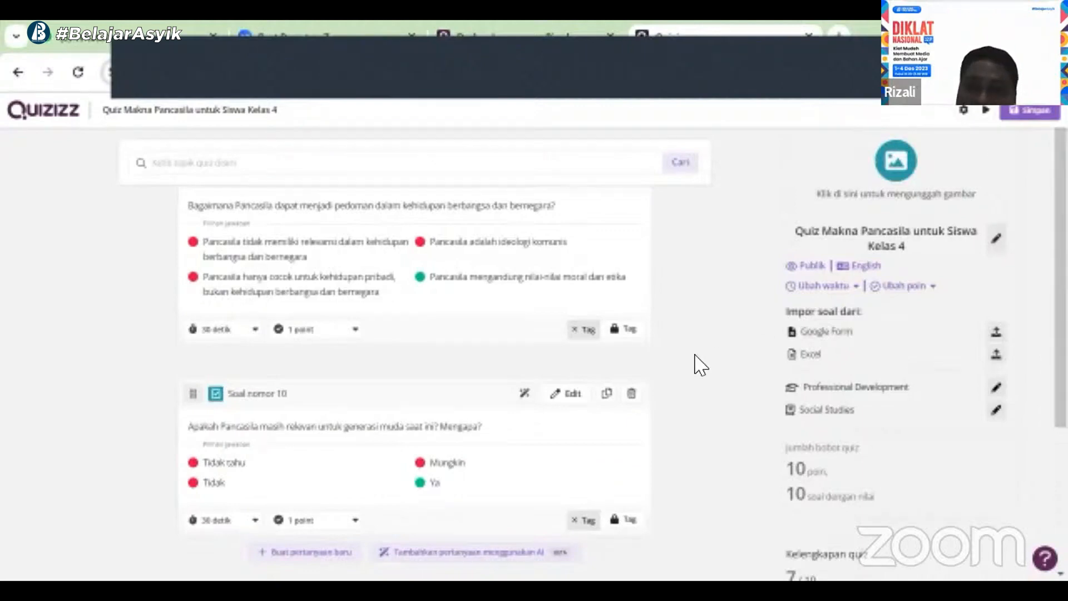
pyautogui.scroll(20, 699, 365)
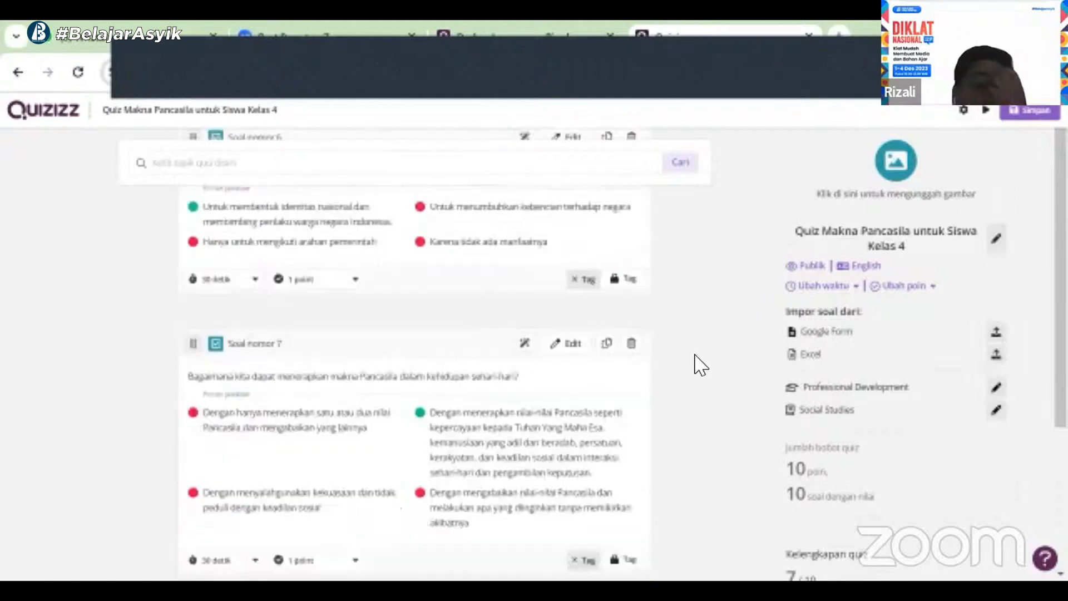
pyautogui.scroll(6, 700, 366)
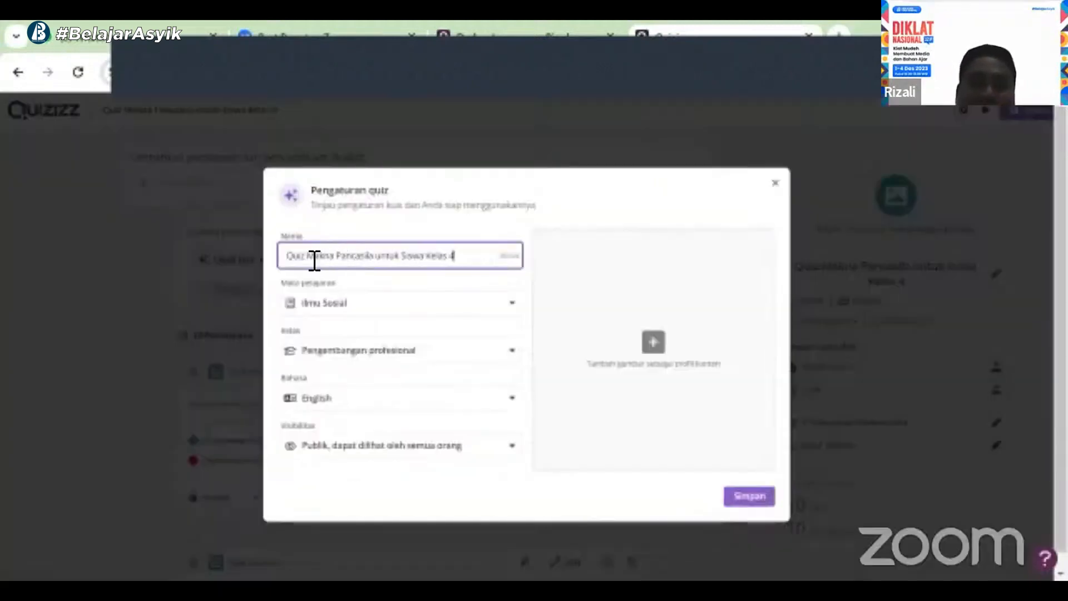
# Rename the quiz to "Makna Pancasila untuk Siswa Kelas 4" in the quiz settings
pyautogui.click(312, 257)
pyautogui.press('BackSpace')
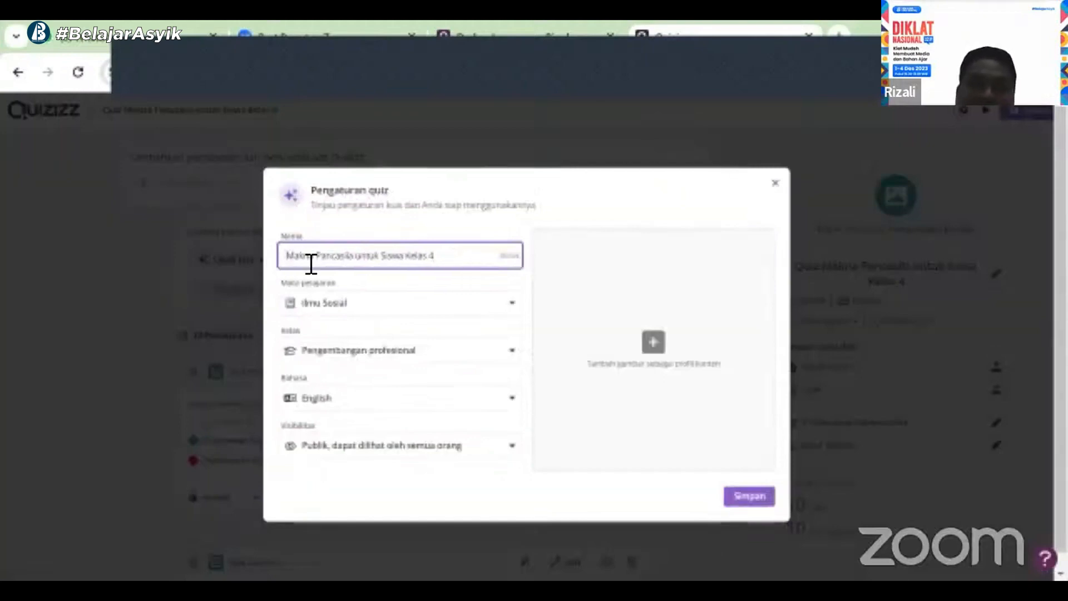
# Set the quiz grade to 4 and the language to Indonesian
pyautogui.click(427, 356)
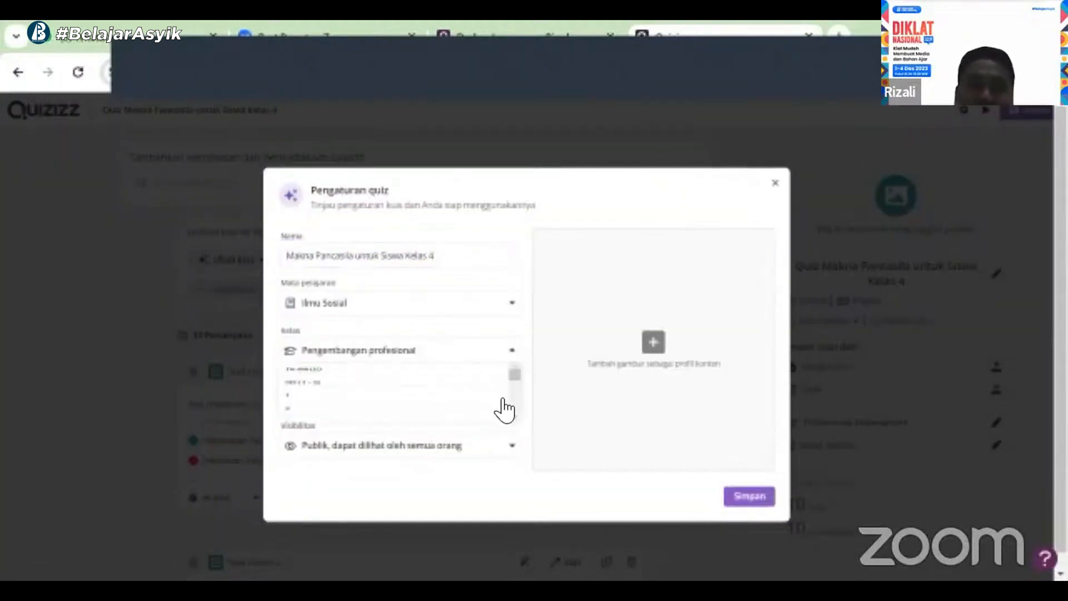
pyautogui.moveTo(520, 392); pyautogui.dragTo(512, 400)
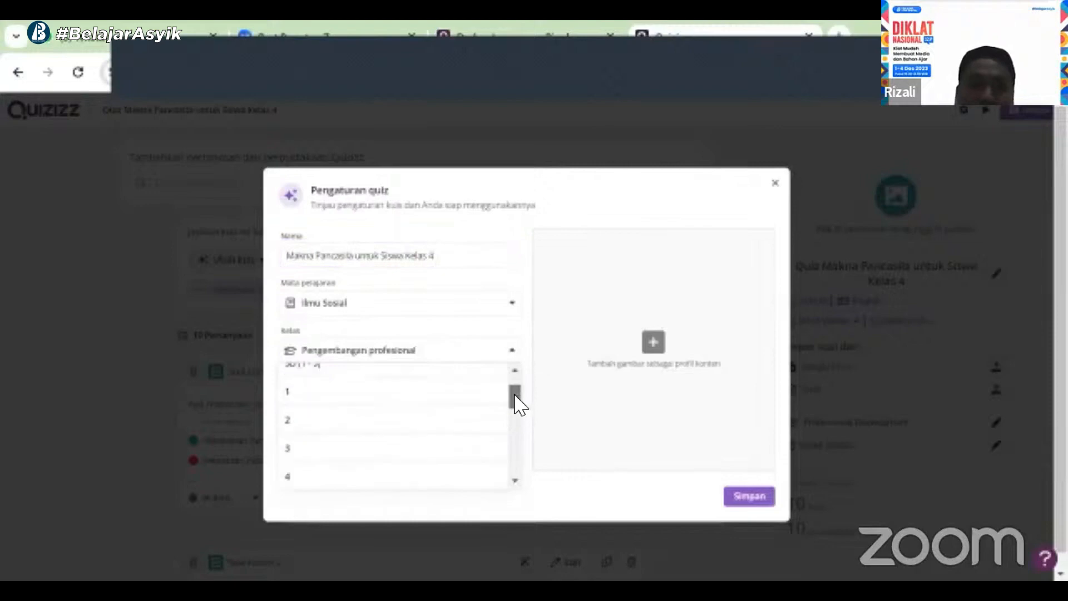
pyautogui.click(453, 460)
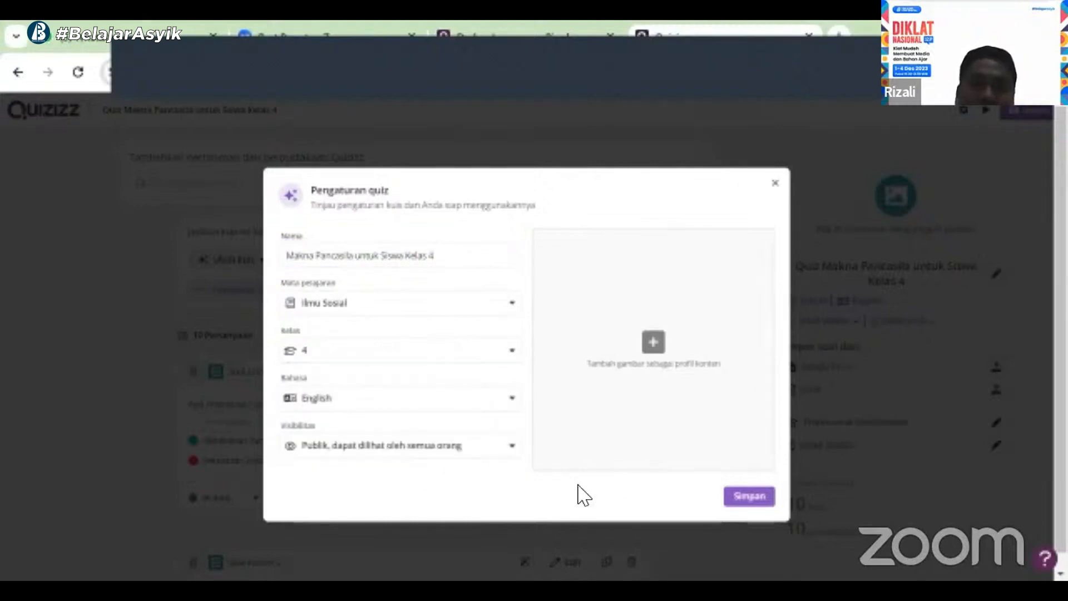
pyautogui.click(509, 406)
pyautogui.click(383, 491)
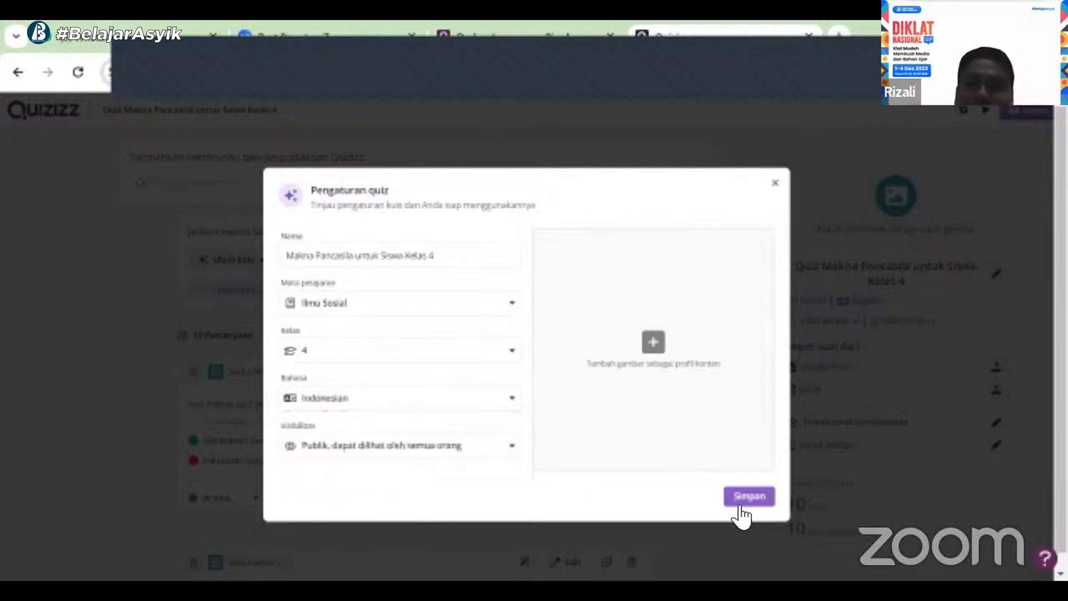
# Upload WhatsApp Image 2023-12-03 at 14.18.12 as the quiz cover image and save the quiz settings
pyautogui.click(653, 346)
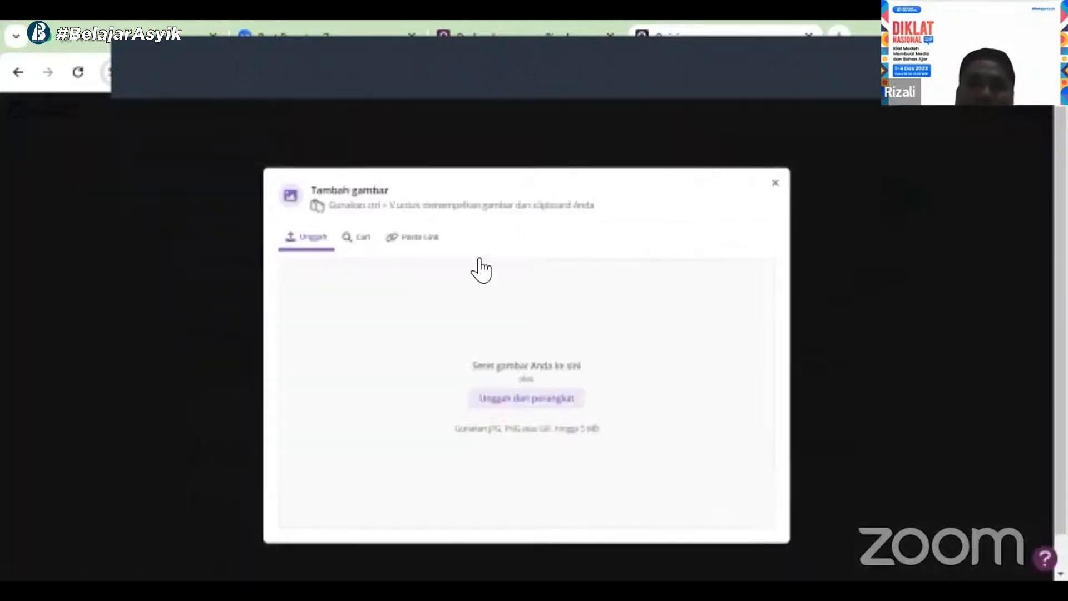
pyautogui.click(503, 399)
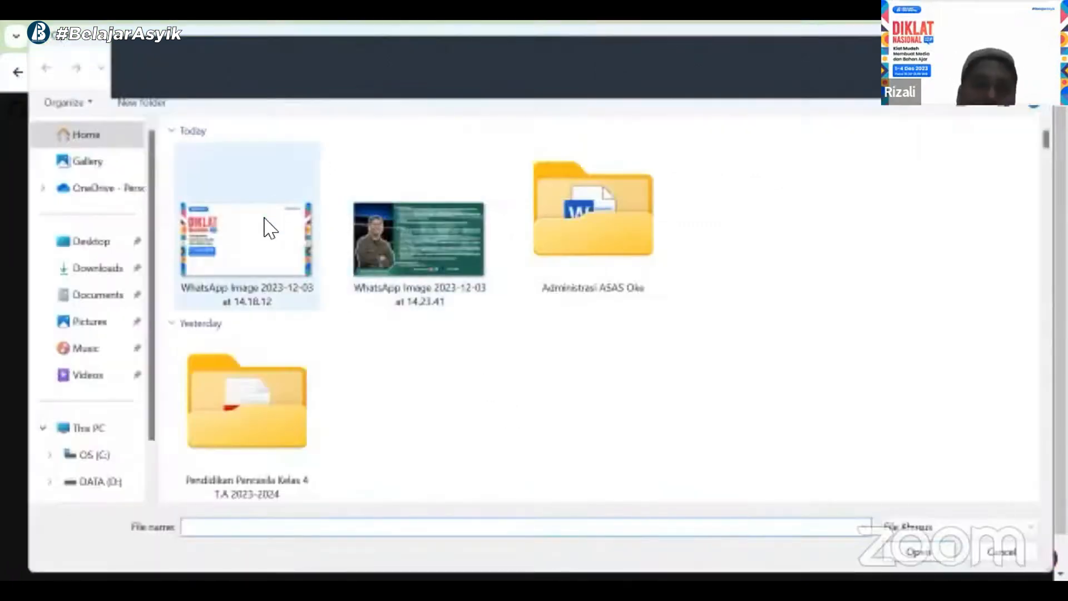
pyautogui.click(267, 227)
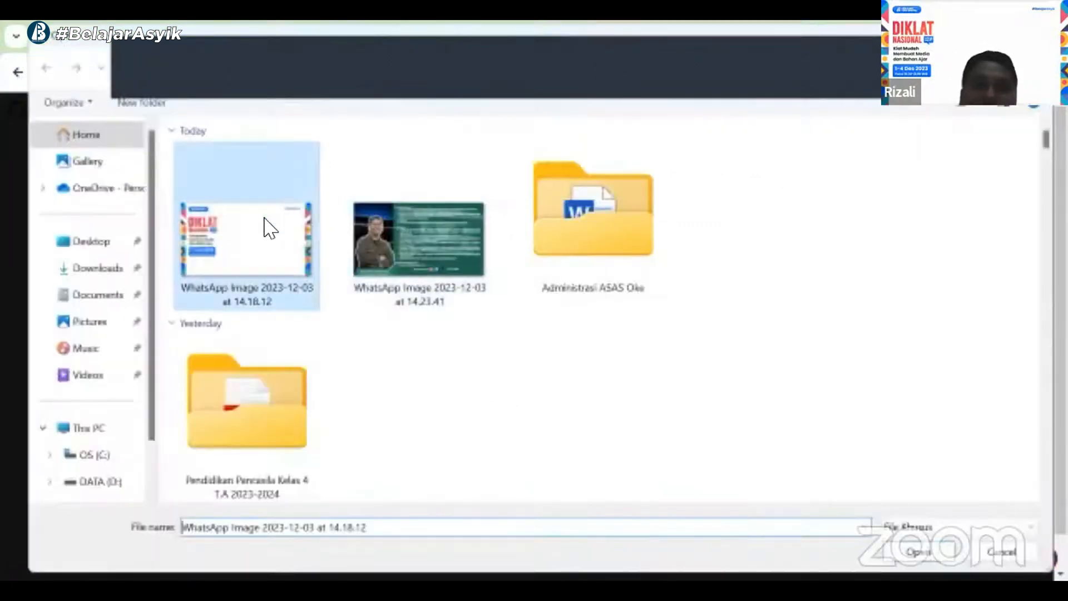
pyautogui.doubleClick(270, 227)
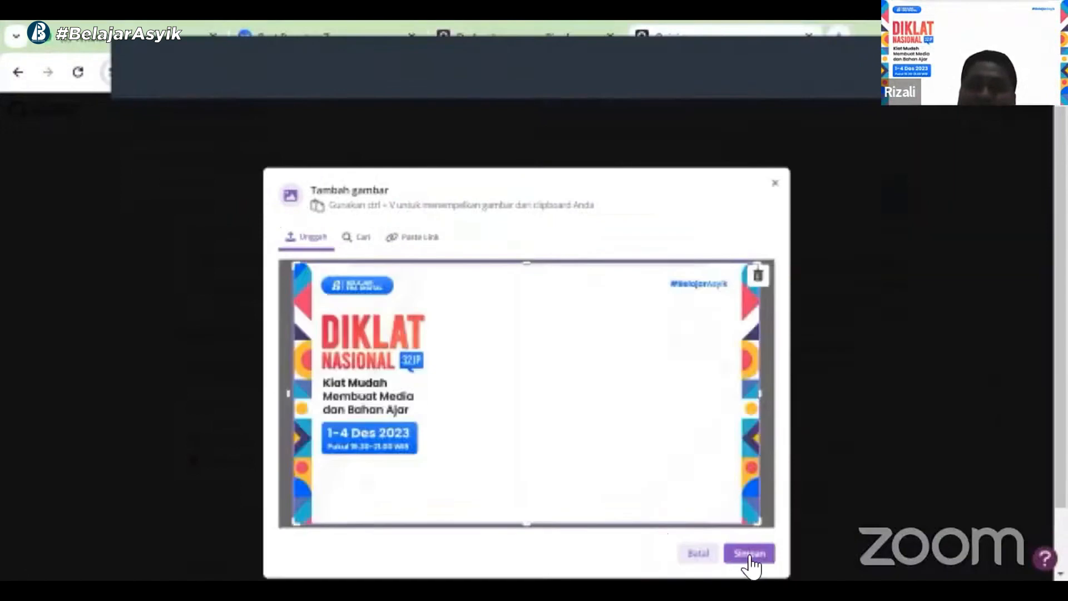
pyautogui.click(748, 557)
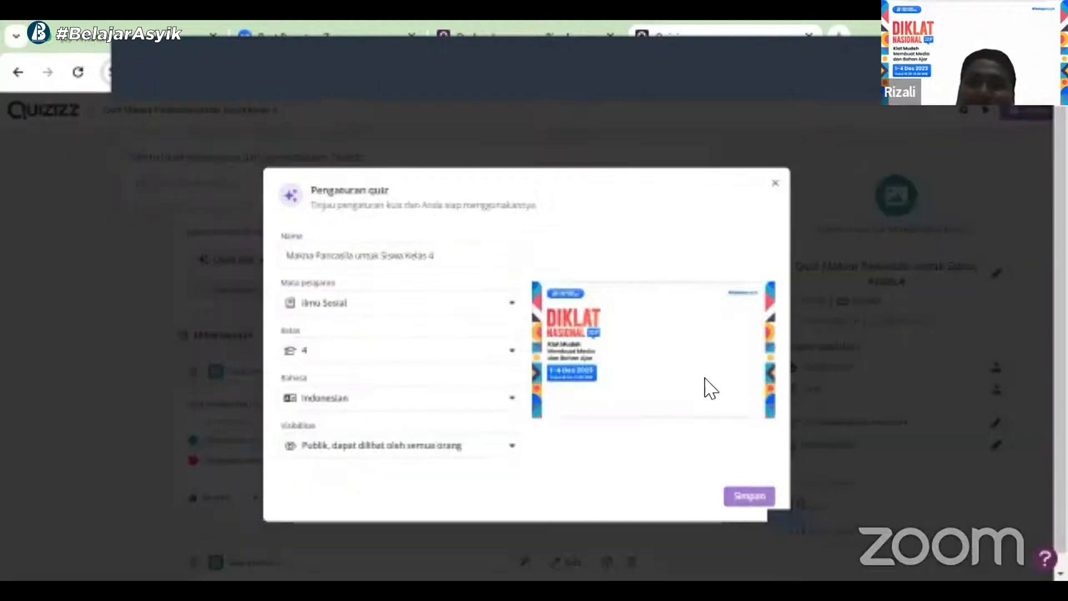
pyautogui.click(754, 498)
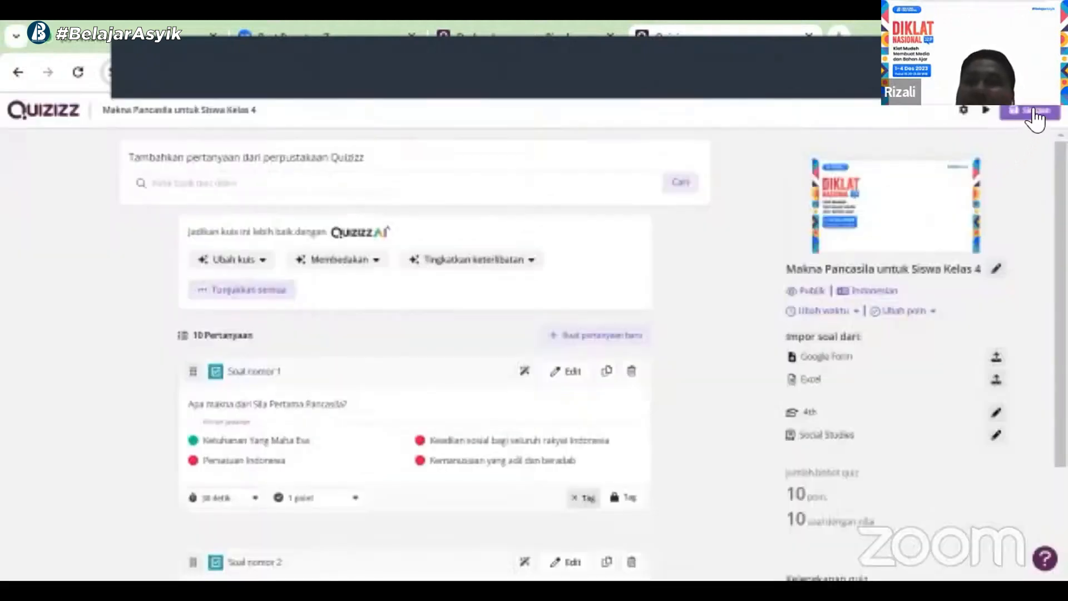
# Save the quiz and open its overview page
pyautogui.click(1034, 114)
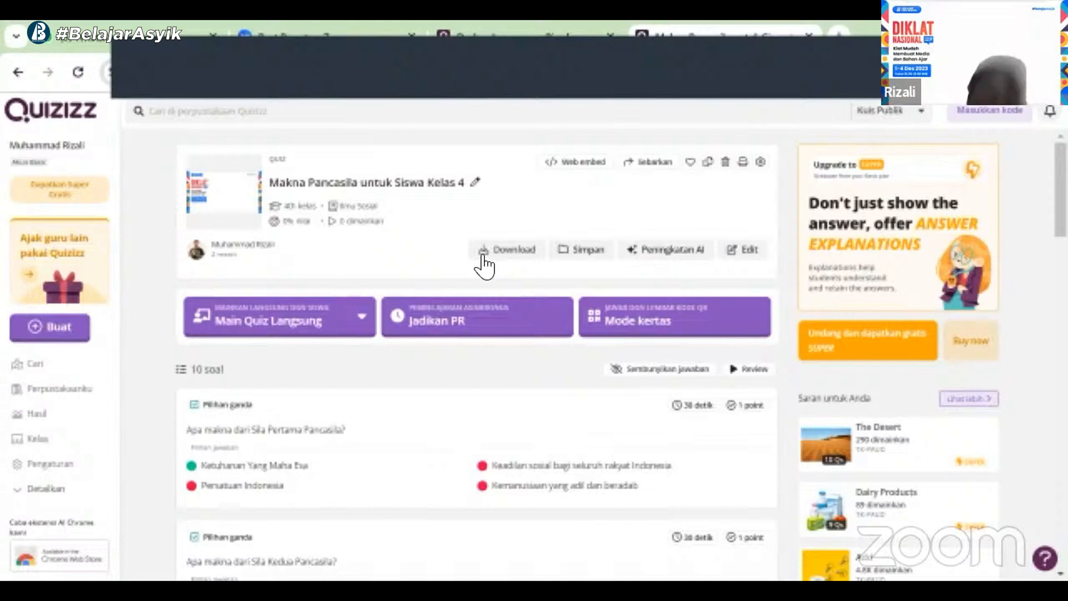
pyautogui.click(301, 325)
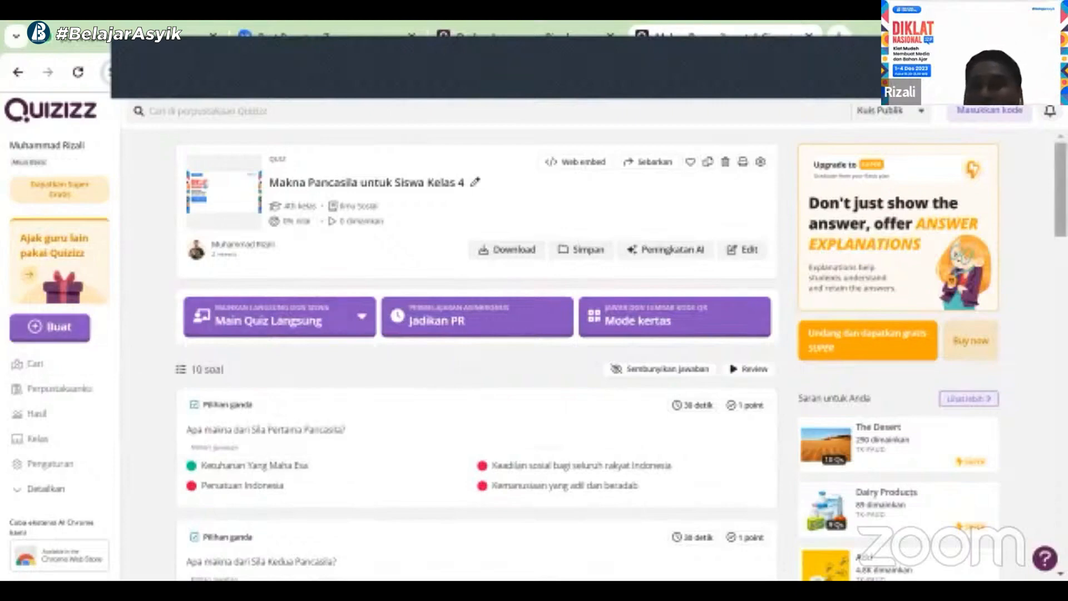
pyautogui.scroll(-13, 476, 334)
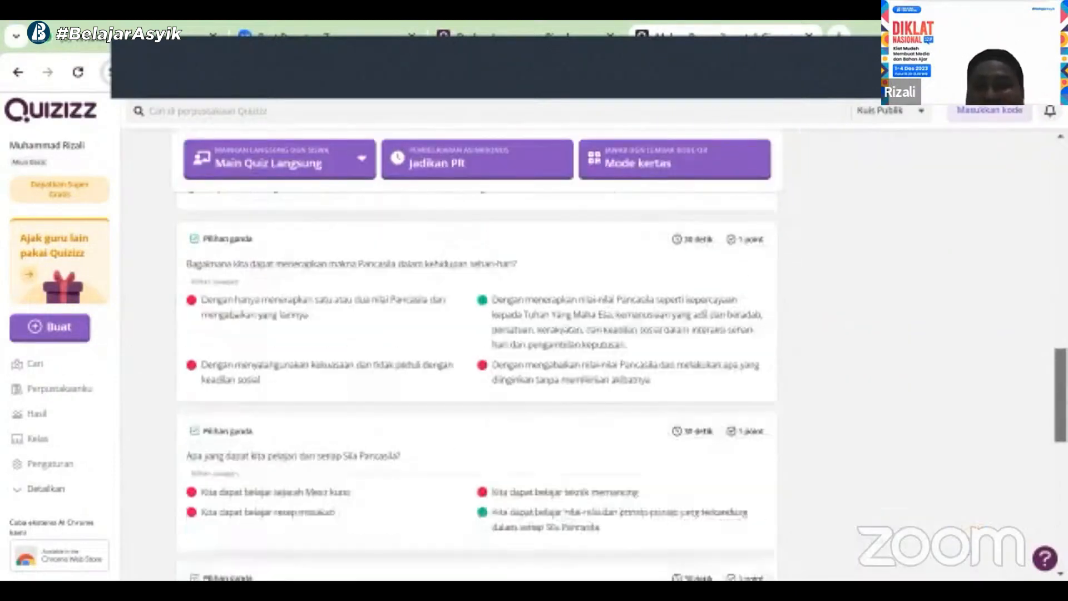
pyautogui.scroll(13, 476, 334)
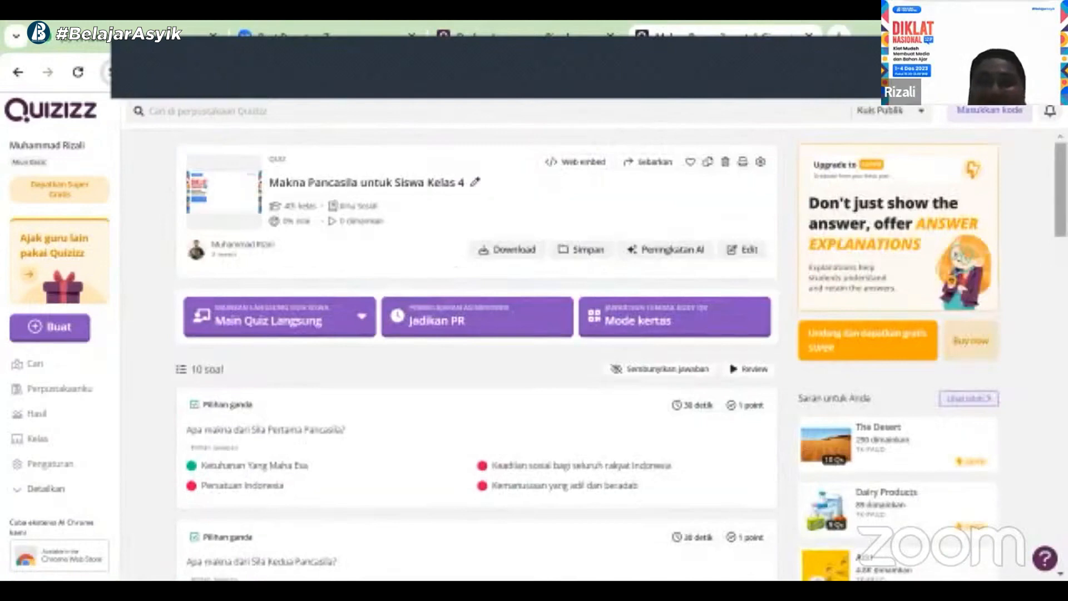
pyautogui.moveTo(1060, 190); pyautogui.dragTo(1060, 190)
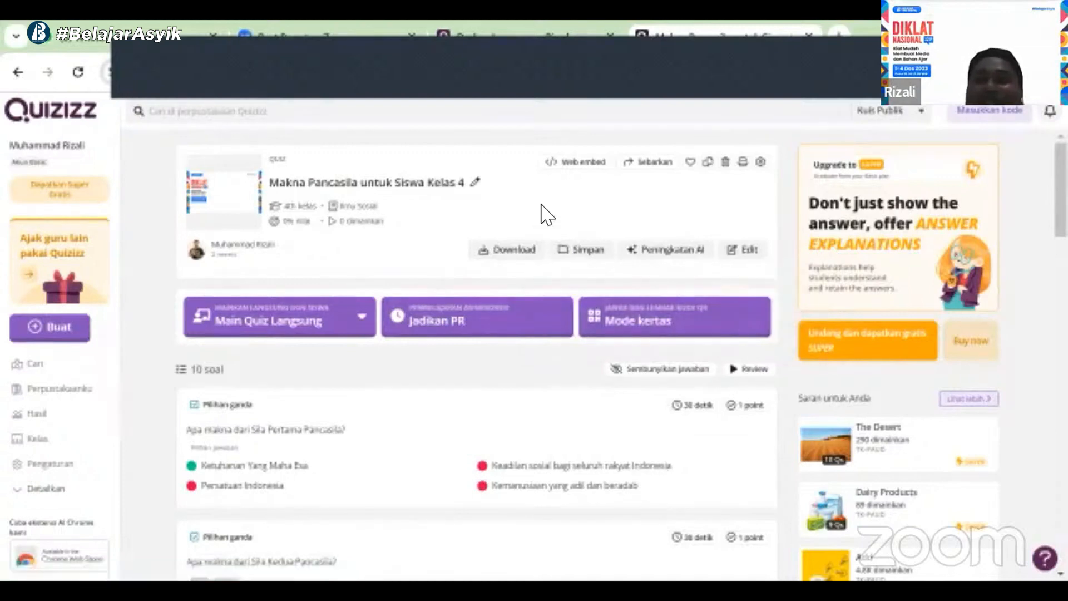
# View the live quiz mode options, then close them without choosing
pyautogui.moveTo(685, 263)
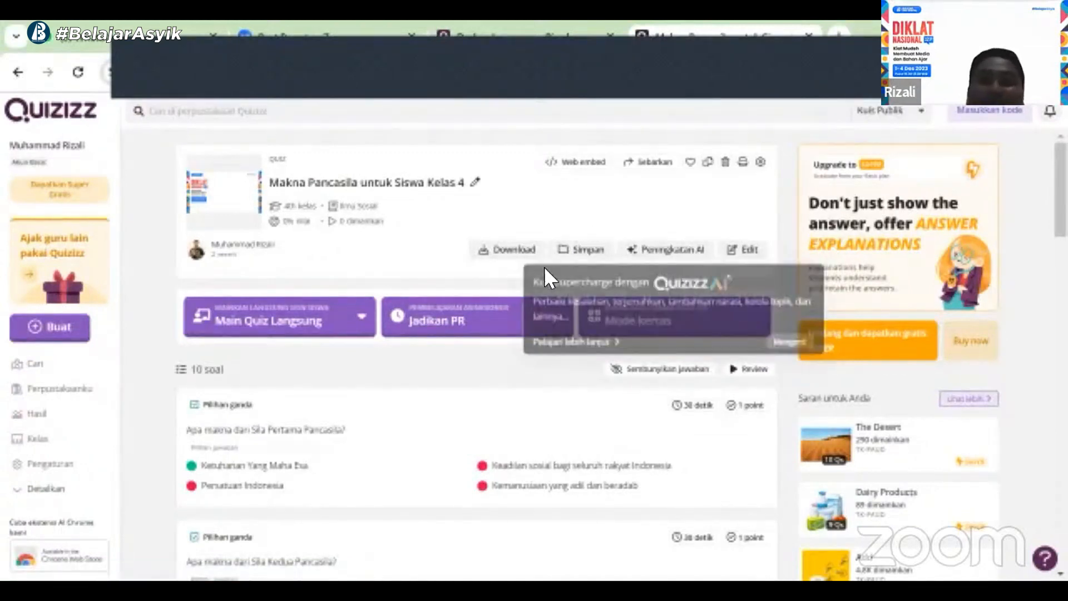
pyautogui.click(305, 316)
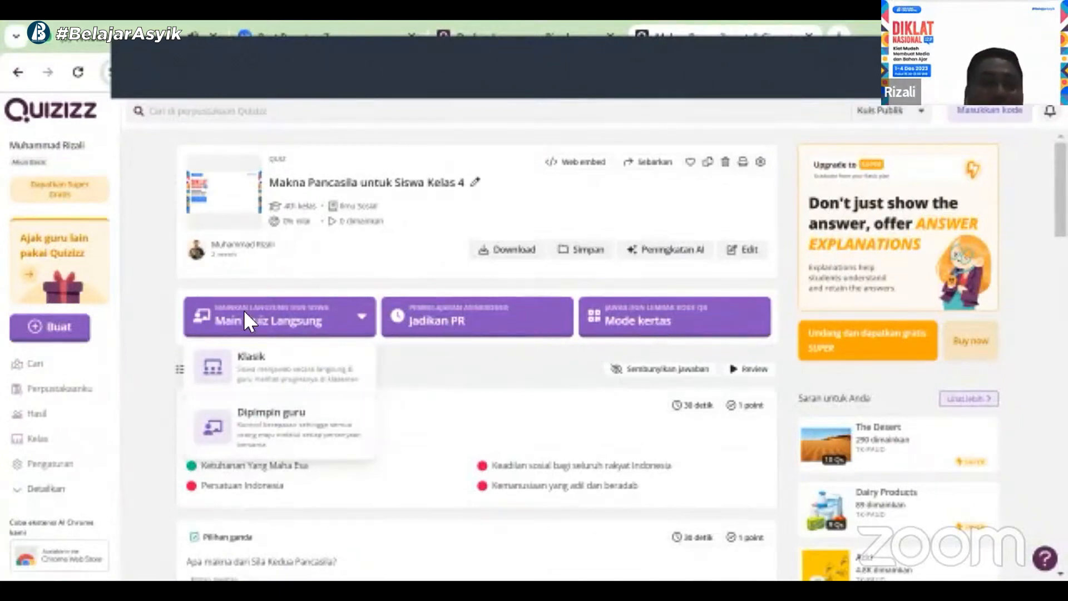
pyautogui.click(146, 375)
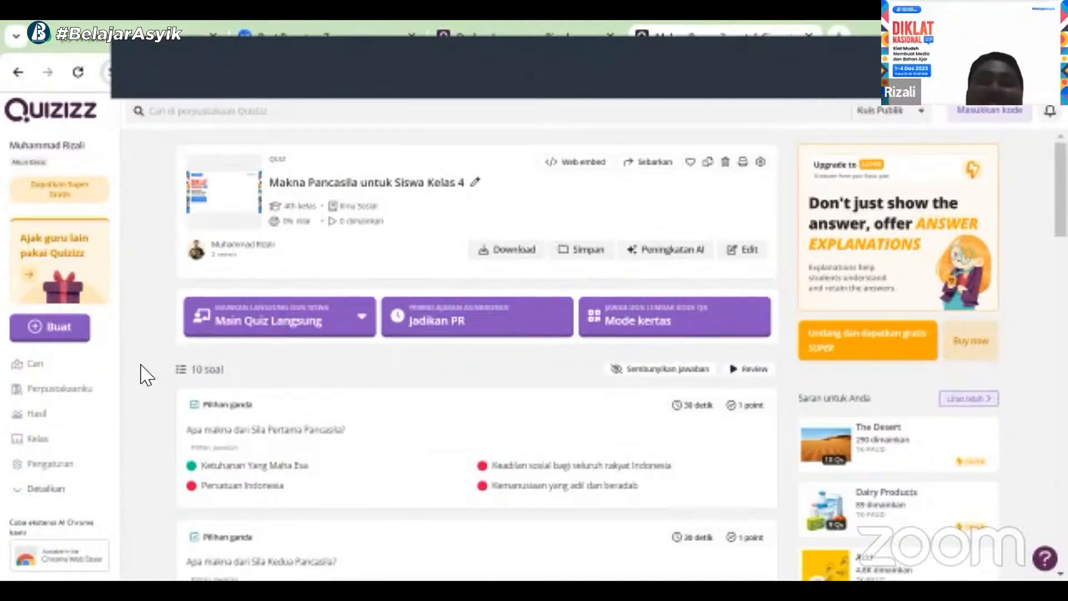
# Open the Quiz Pembuka report from the results list and review its participant scores
pyautogui.click(84, 396)
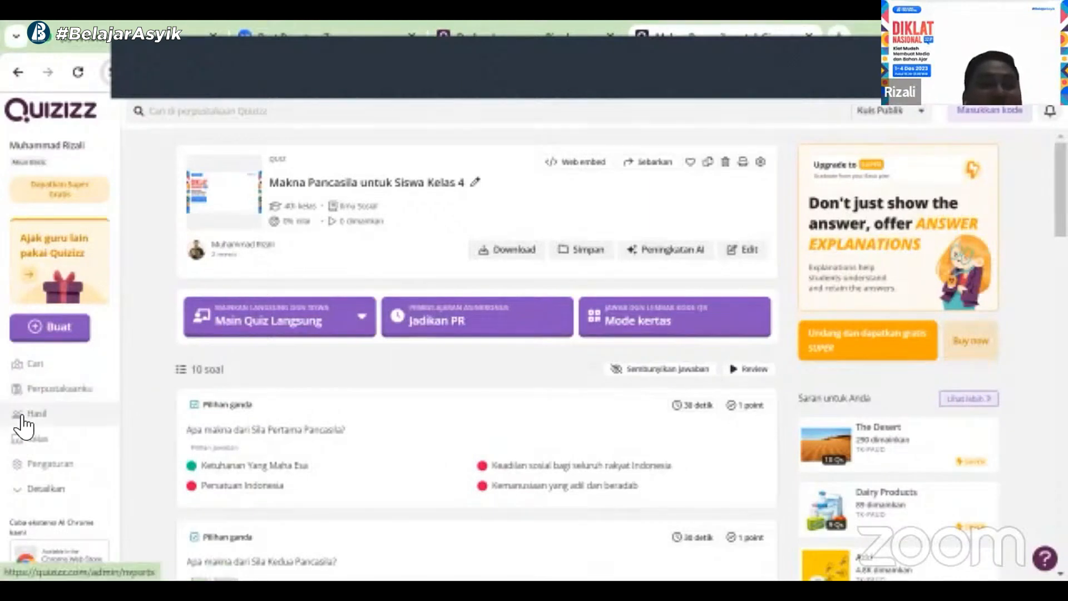
pyautogui.click(22, 426)
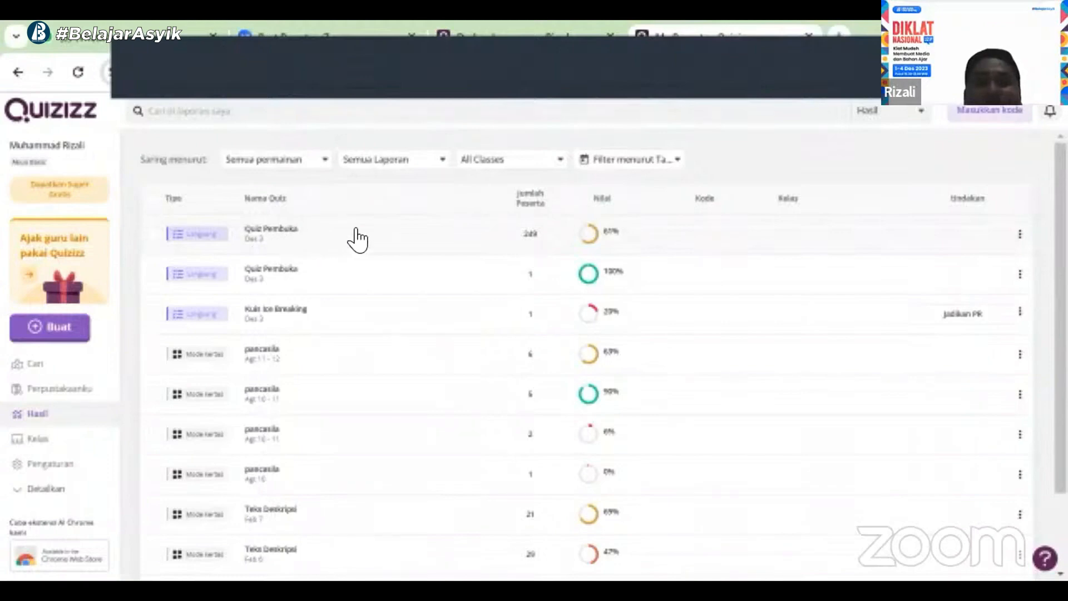
pyautogui.click(404, 241)
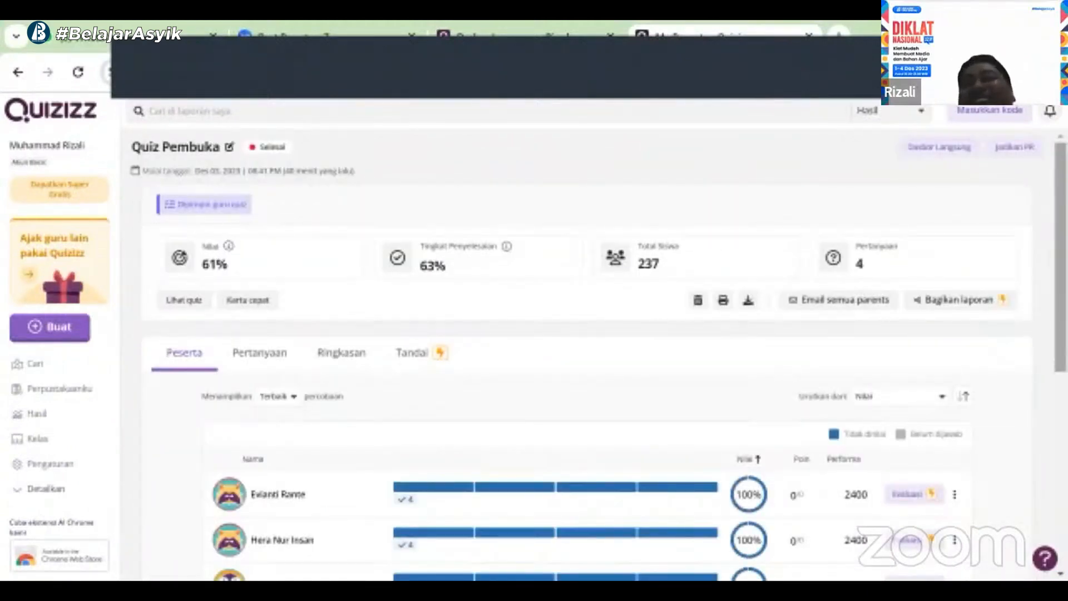
pyautogui.scroll(-5, 598, 359)
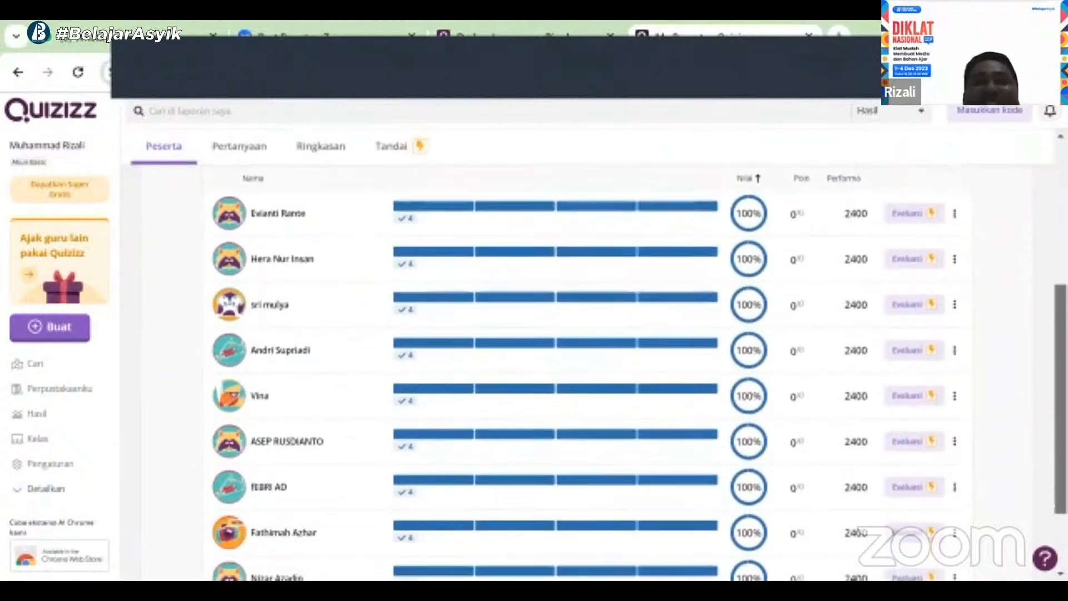
pyautogui.scroll(6, 597, 359)
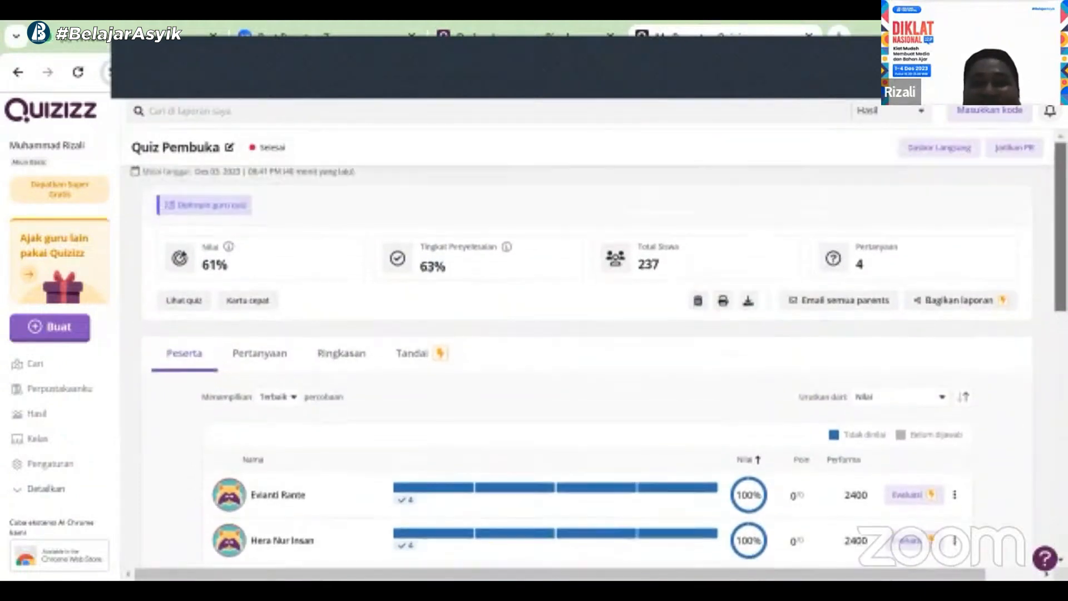
pyautogui.scroll(-1, 598, 359)
pyautogui.scroll(1, 598, 359)
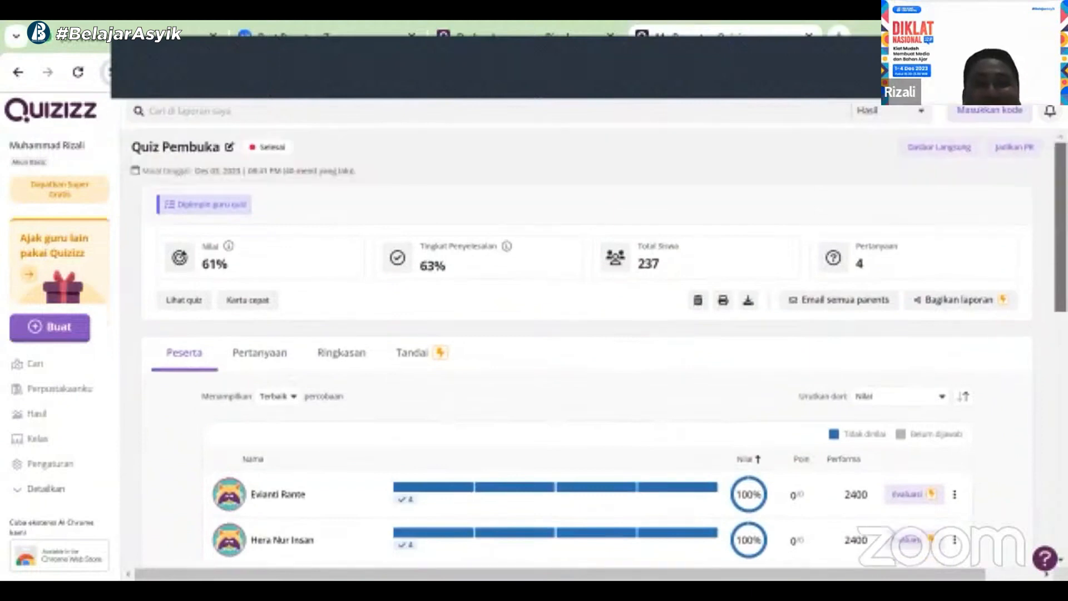
pyautogui.scroll(-4, 1032, 305)
pyautogui.scroll(5, 1025, 239)
pyautogui.scroll(-1, 698, 328)
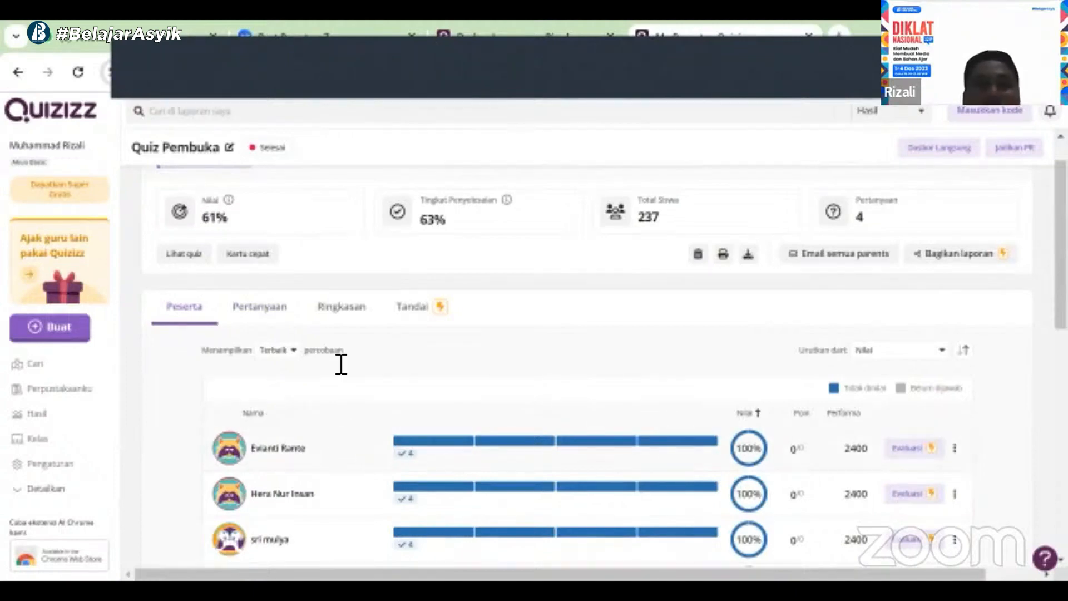
# Review the per-question results on the Pertanyaan tab of the Quiz Pembuka report
pyautogui.click(253, 309)
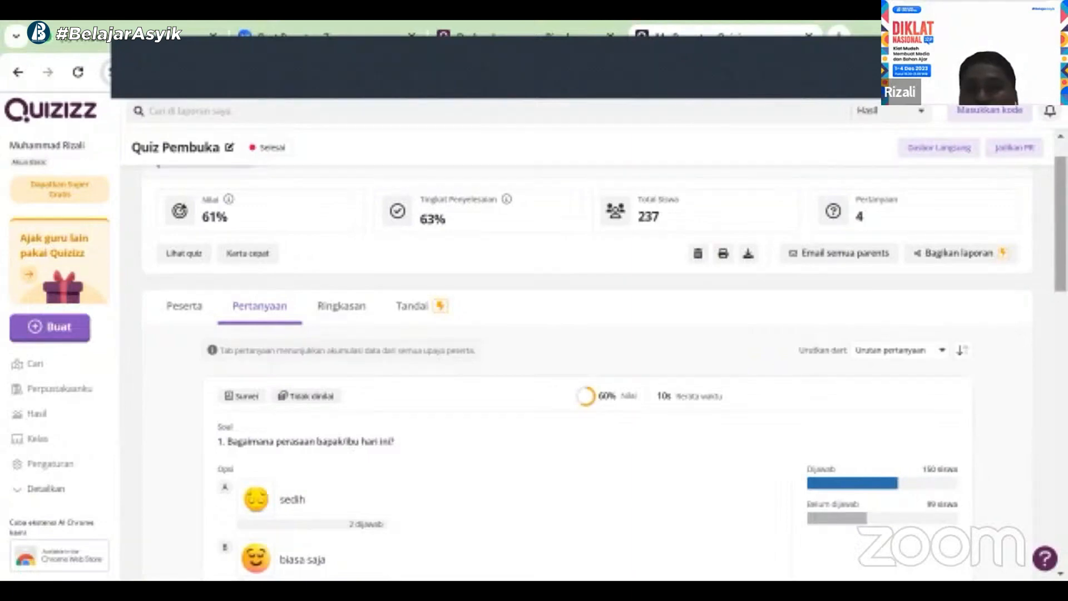
pyautogui.scroll(-4, 941, 262)
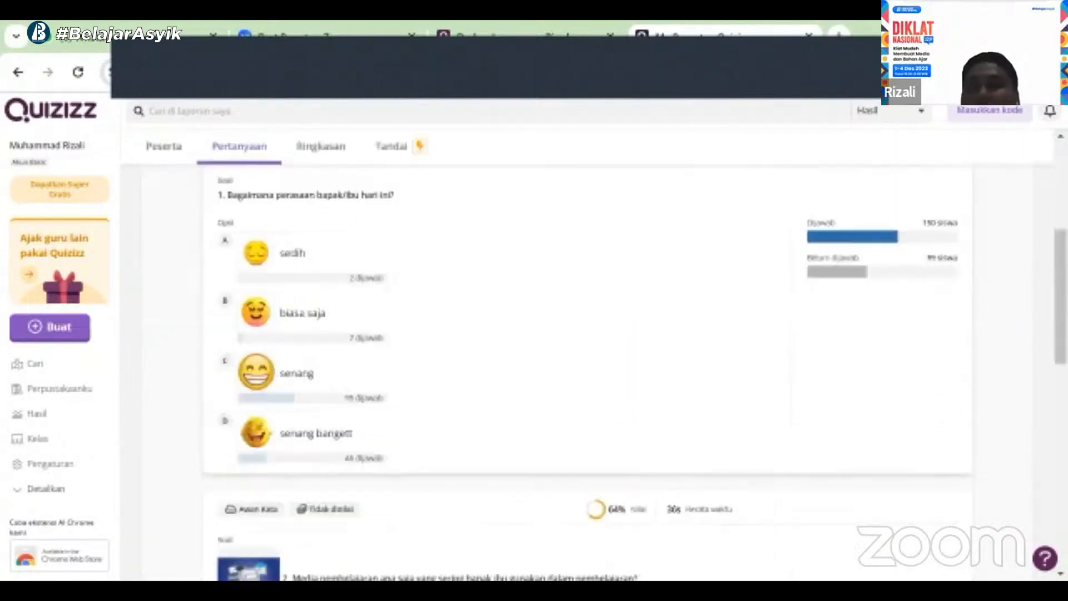
pyautogui.scroll(-3, 590, 379)
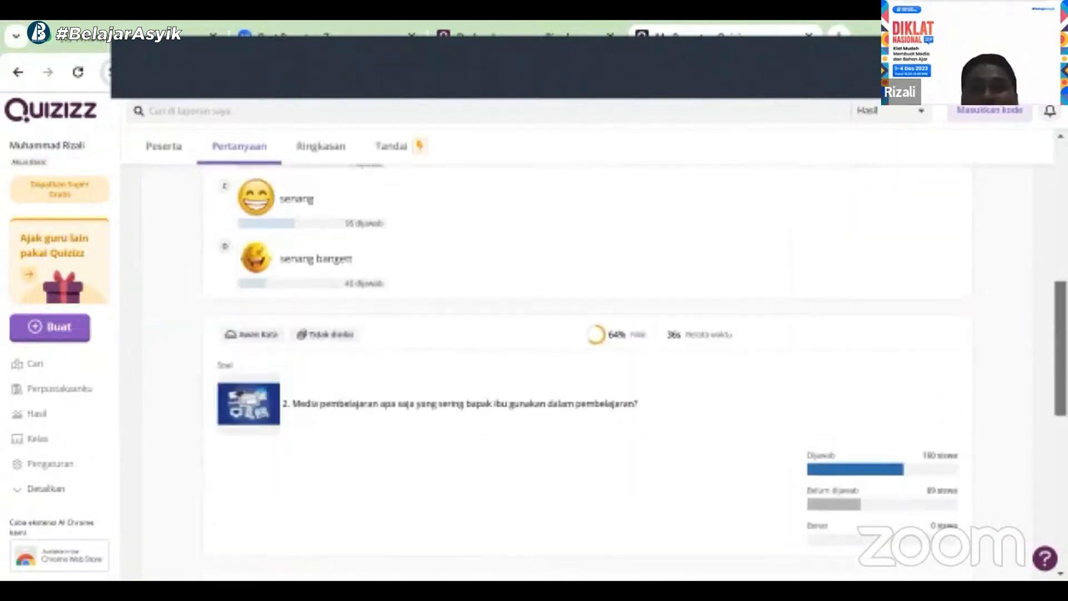
pyautogui.scroll(-1, 589, 378)
pyautogui.scroll(-5, 589, 378)
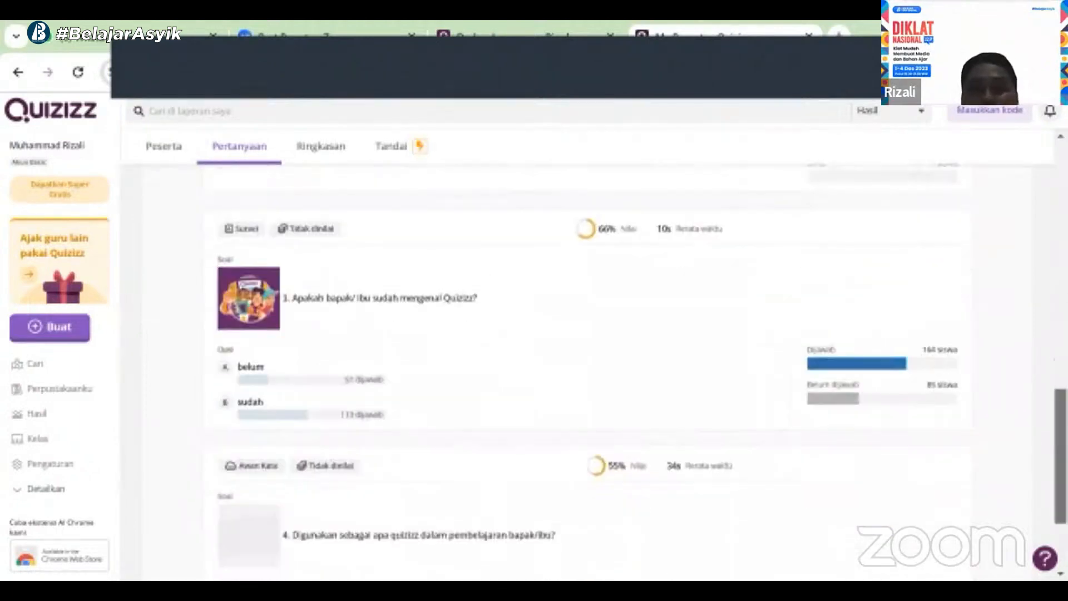
pyautogui.scroll(-2, 590, 373)
pyautogui.scroll(12, 590, 373)
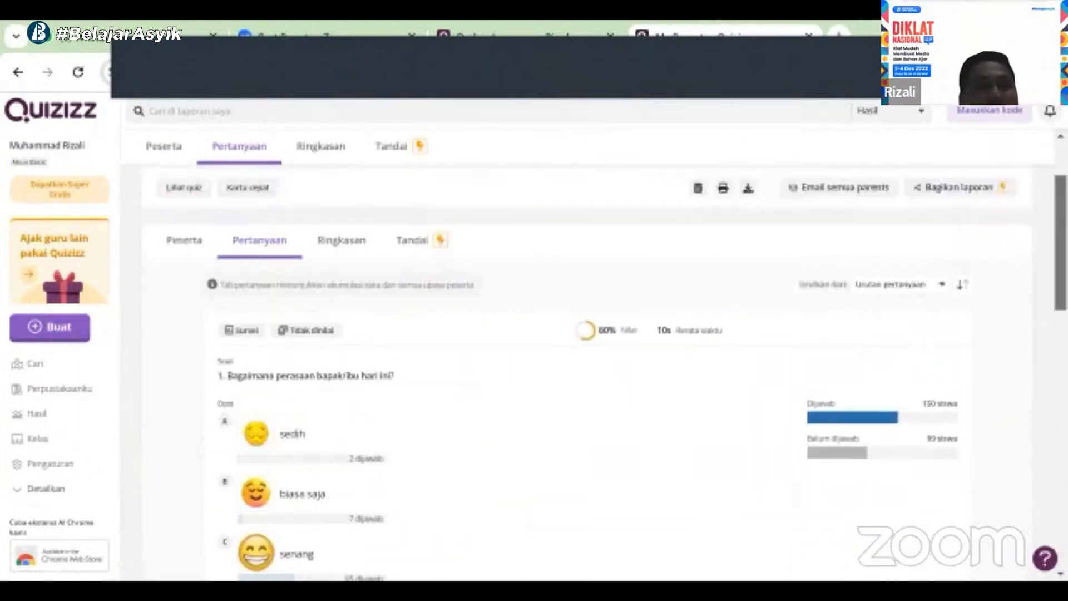
pyautogui.scroll(2, 407, 315)
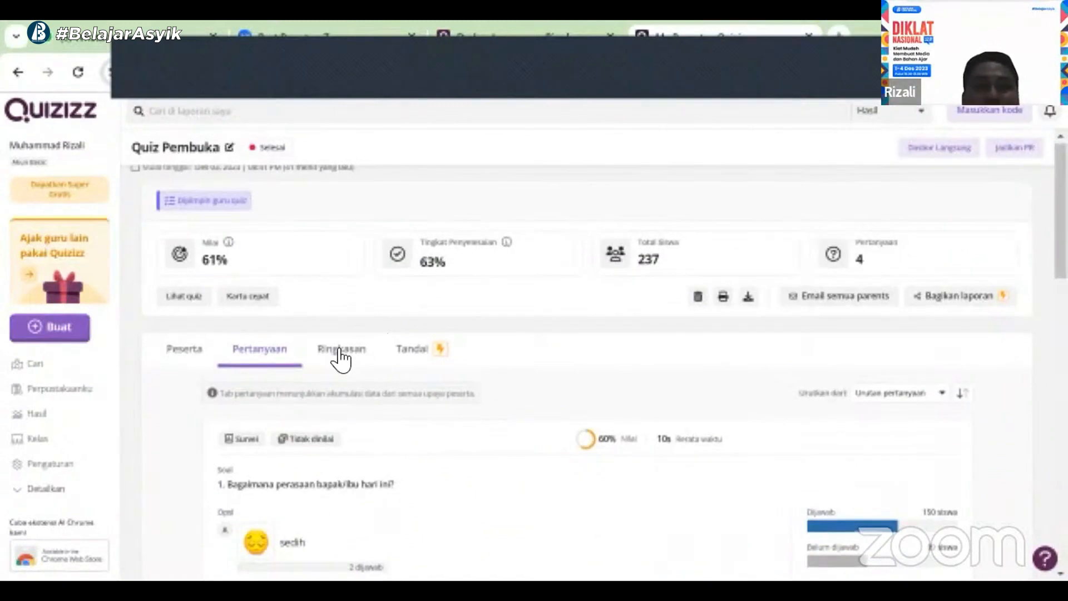
# Open the Ringkasan summary grid and switch the shown attempts to Pertama and back to Terbaik
pyautogui.click(338, 351)
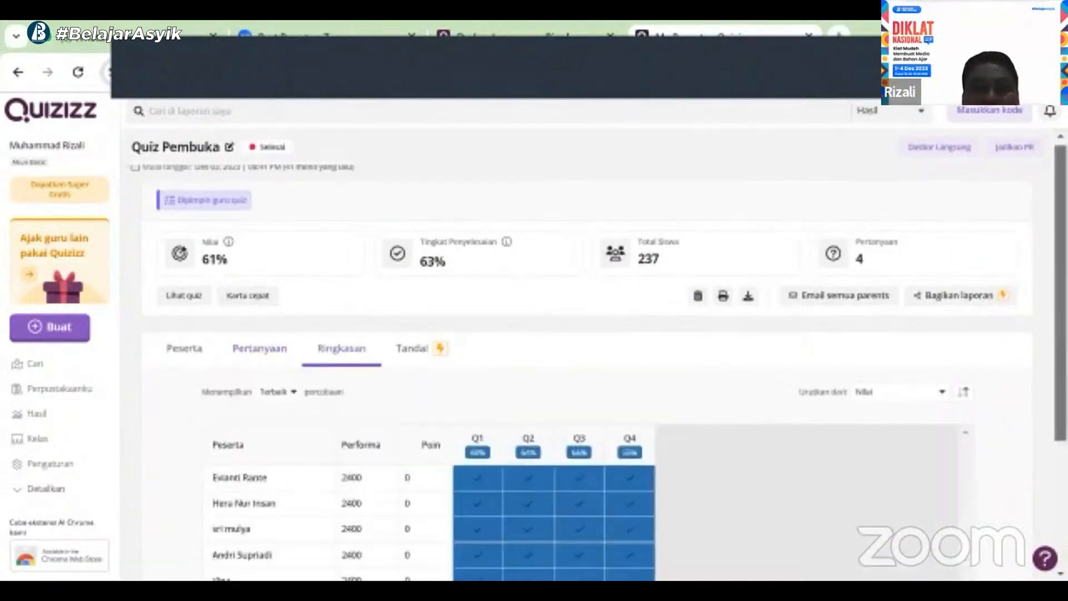
pyautogui.scroll(-1, 421, 322)
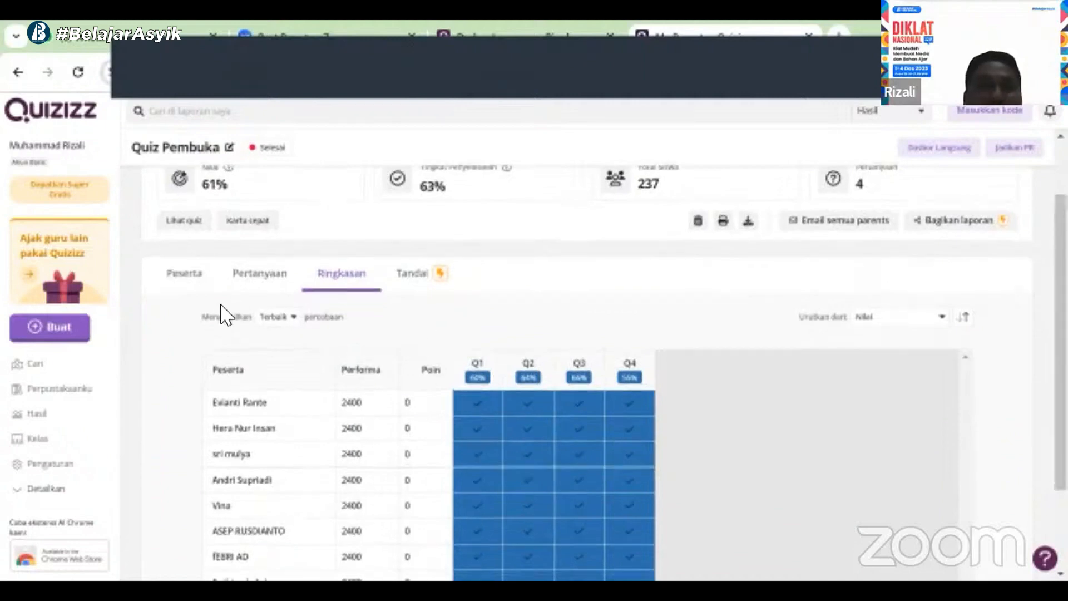
pyautogui.click(293, 327)
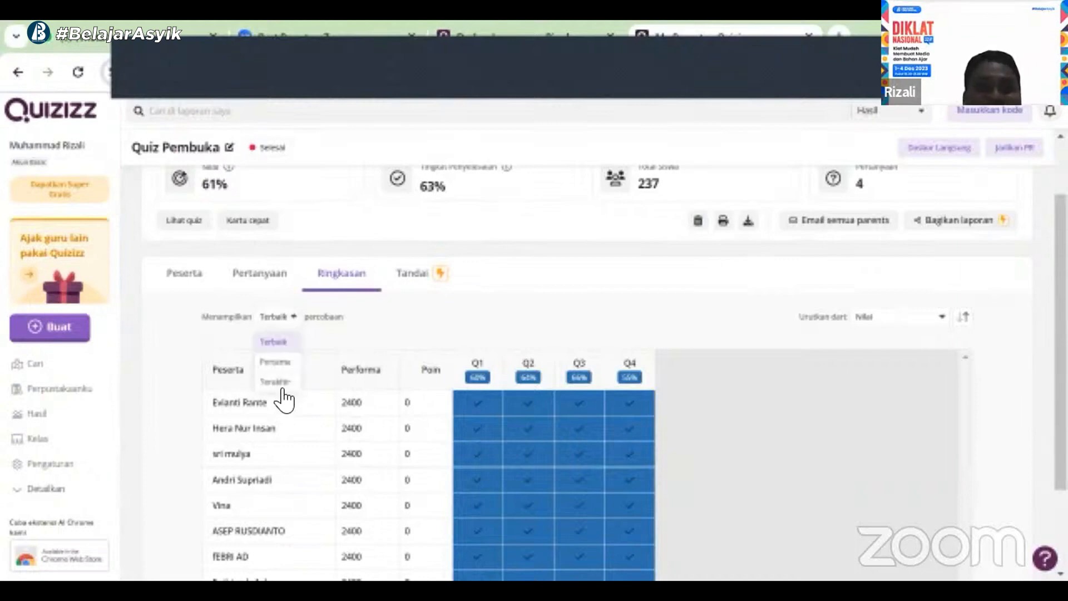
pyautogui.click(274, 363)
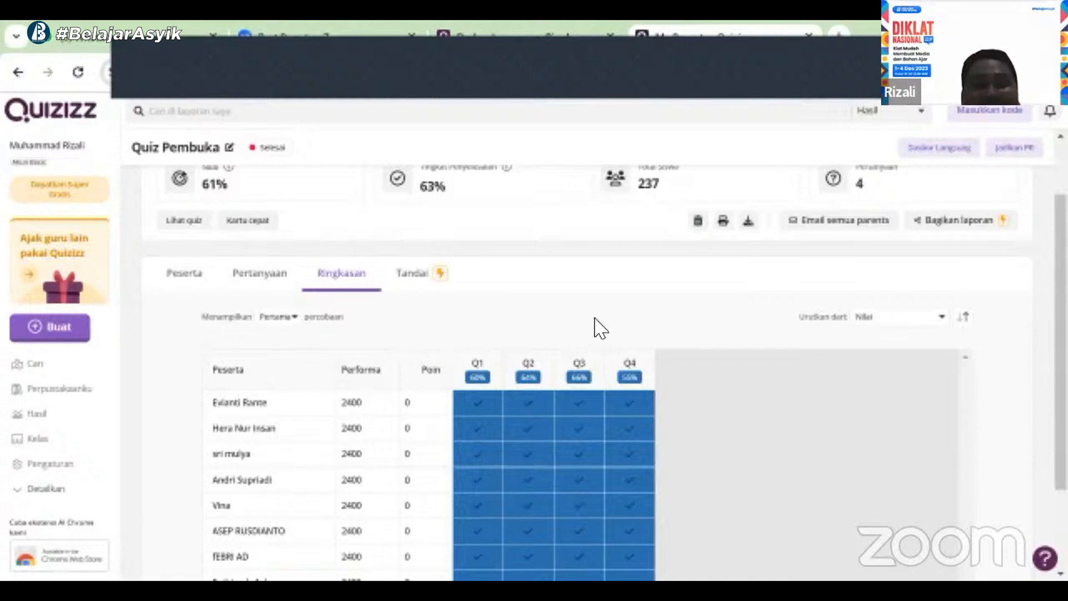
pyautogui.click(291, 318)
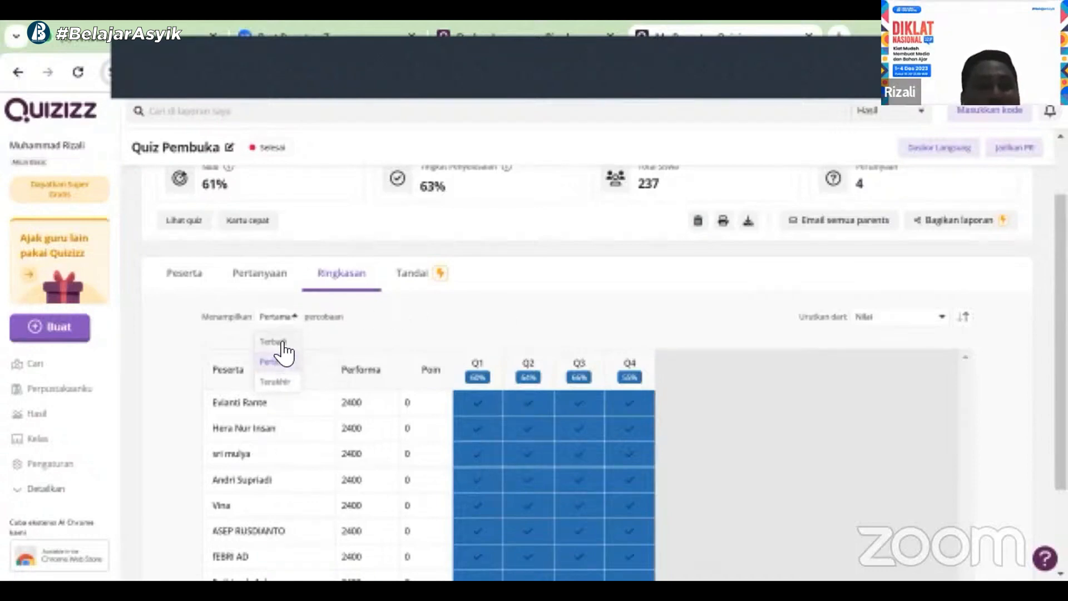
pyautogui.click(282, 342)
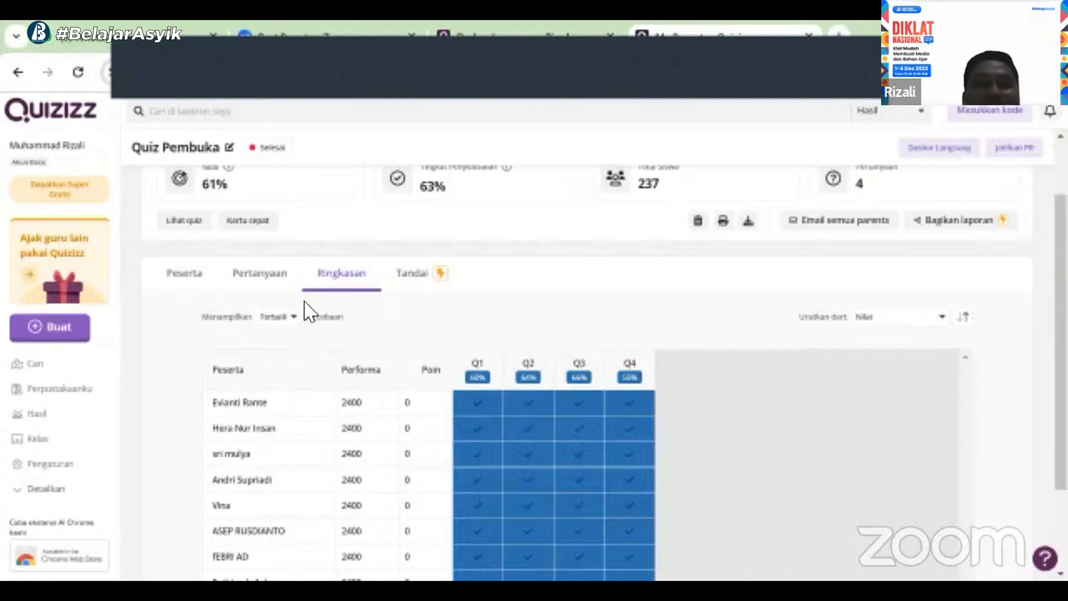
pyautogui.click(295, 316)
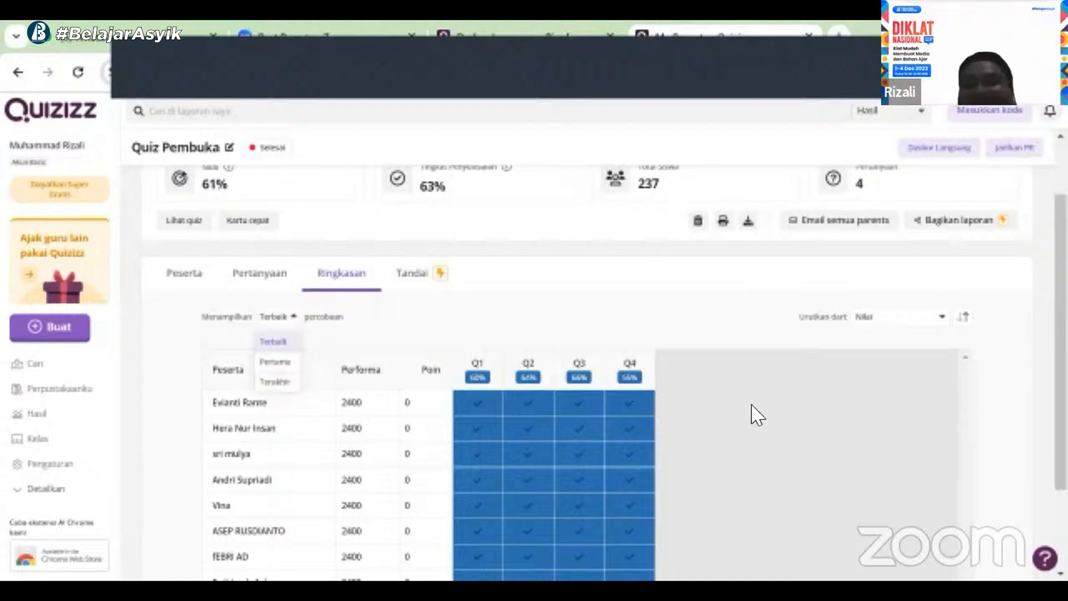
pyautogui.click(672, 302)
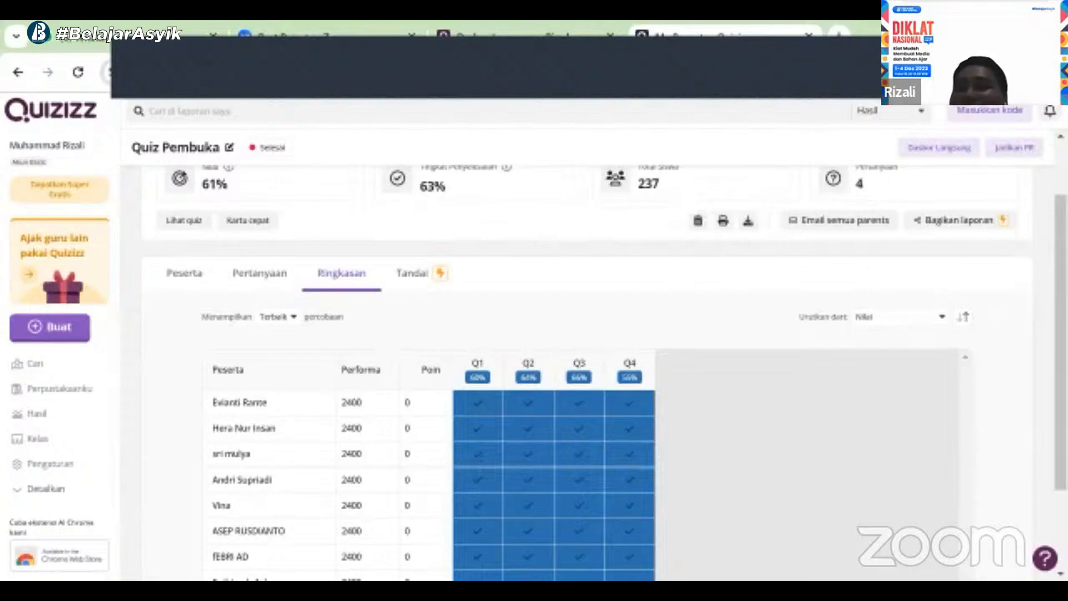
# Download the report as an XLSX file named hasil asesmen formatif into the Downloads folder
pyautogui.scroll(3, 853, 214)
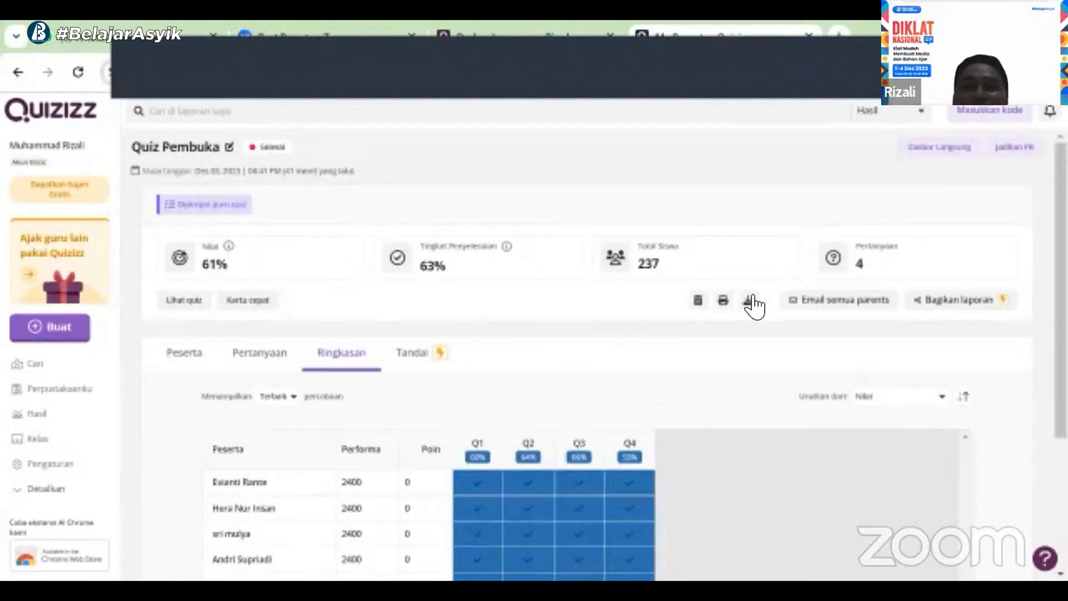
pyautogui.click(749, 301)
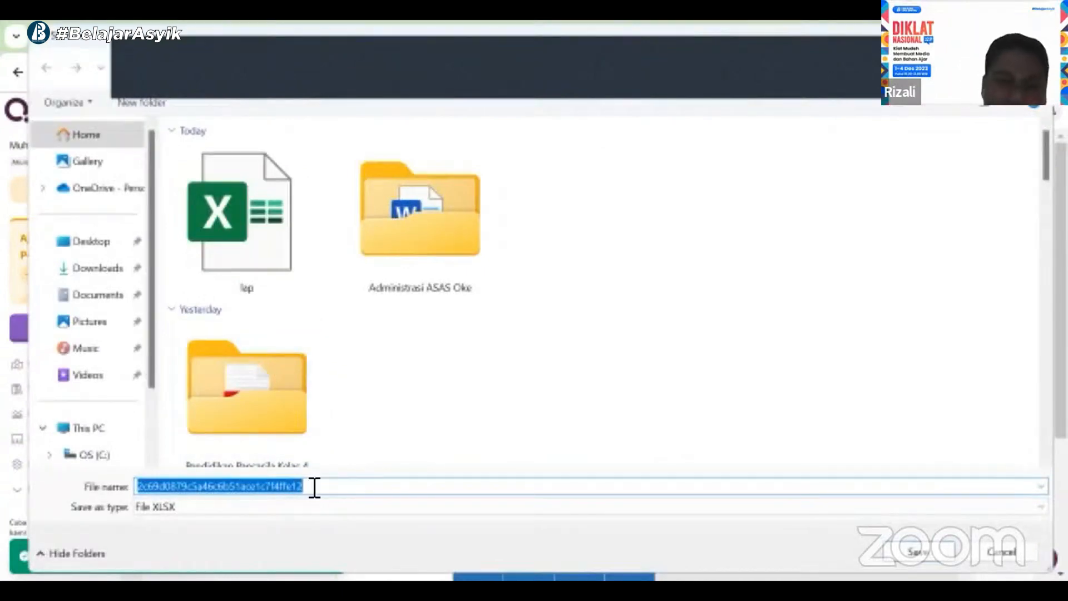
pyautogui.write('hasil')
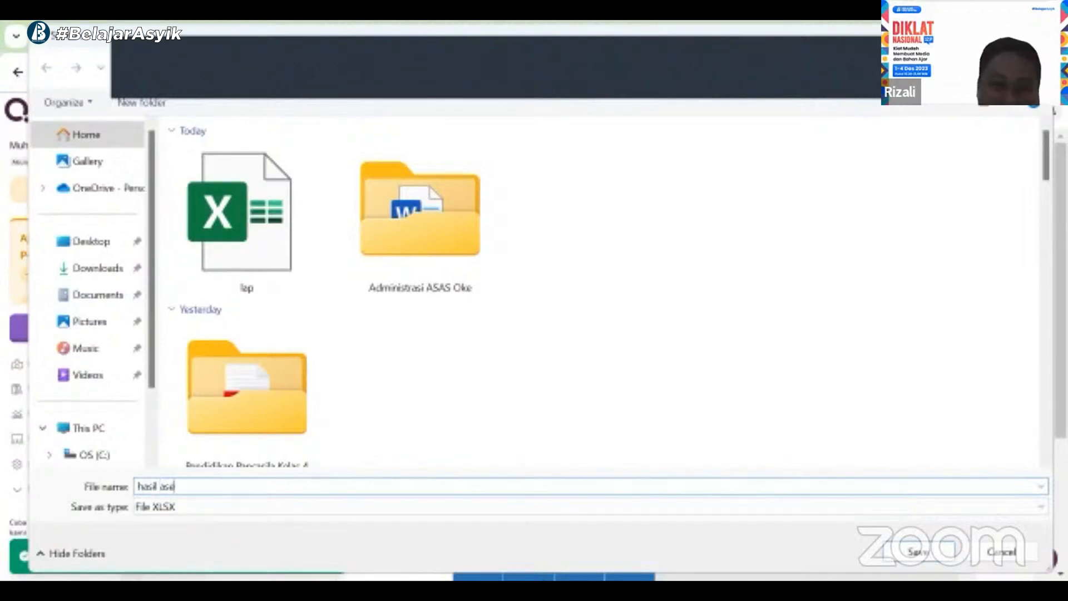
pyautogui.write('asesmen formatif')
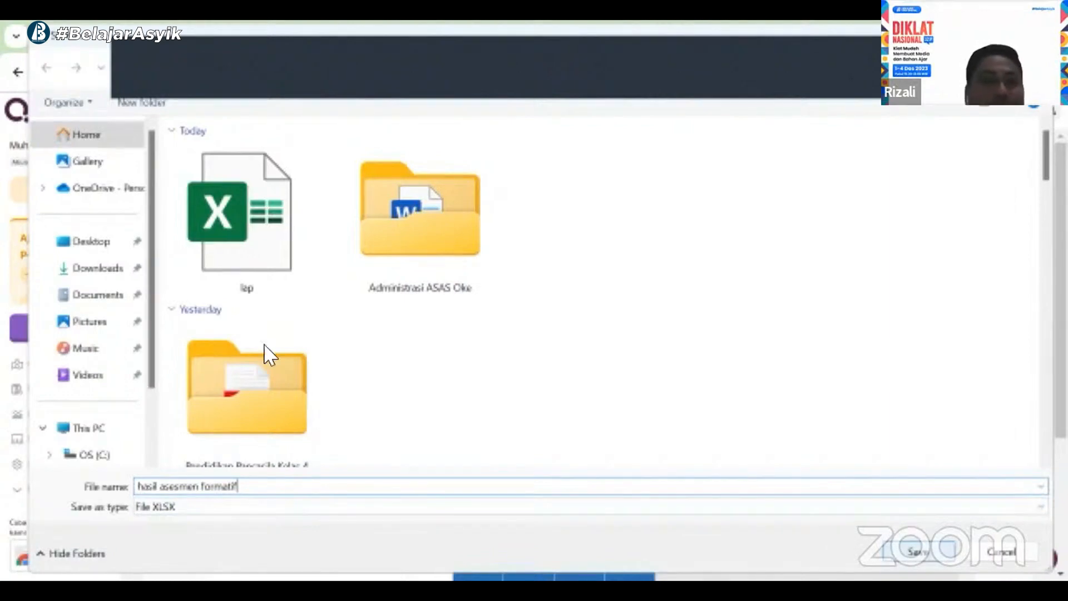
pyautogui.click(123, 270)
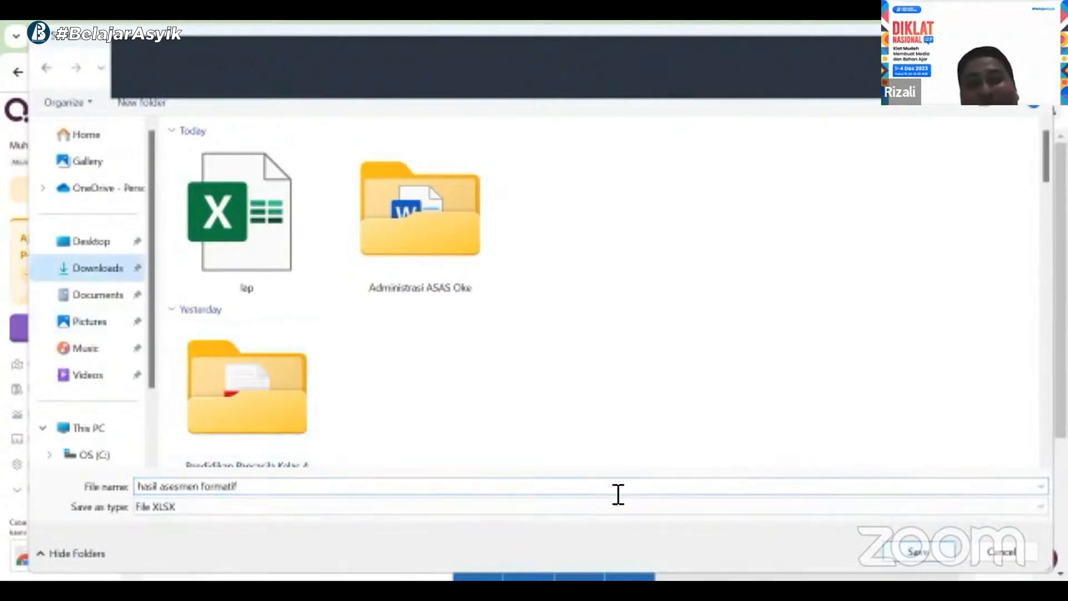
pyautogui.click(935, 549)
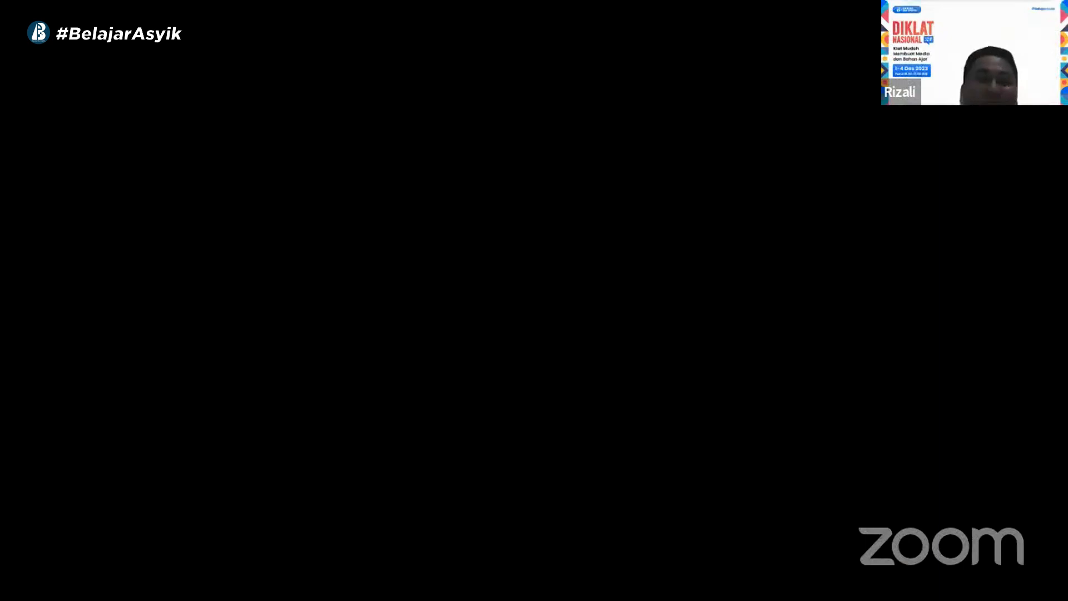
# In Excel, examine the downloaded report's Keseluruhan sheet, including question statistics and individual participants' answers
pyautogui.scroll(4, 268, 390)
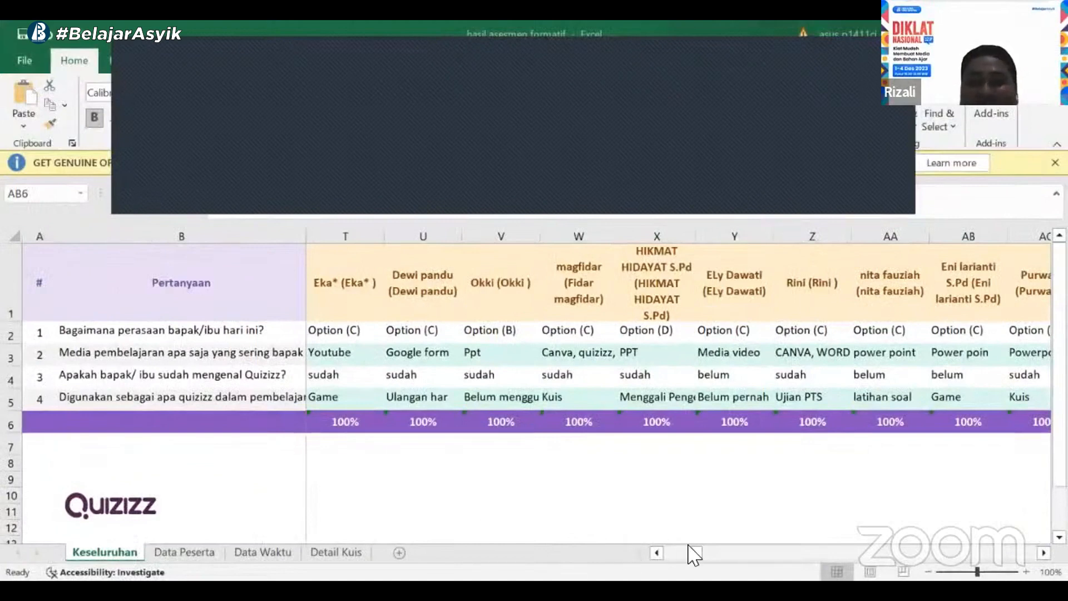
pyautogui.moveTo(698, 551); pyautogui.dragTo(640, 557)
pyautogui.click(193, 333)
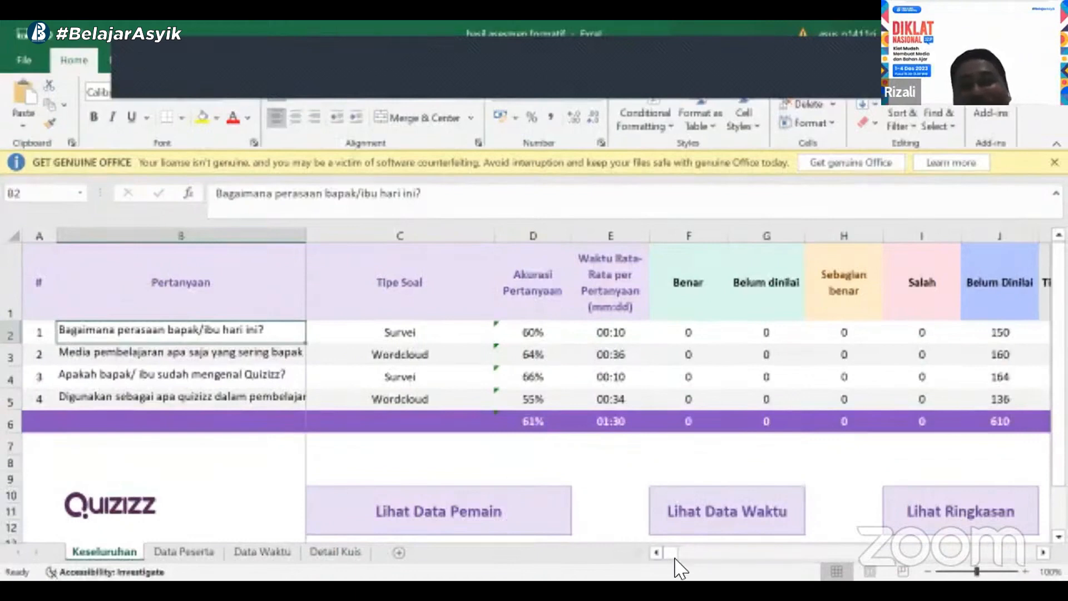
pyautogui.moveTo(673, 562)
pyautogui.mouseDown()
pyautogui.moveTo(684, 564)
pyautogui.moveTo(682, 554)
pyautogui.mouseUp()
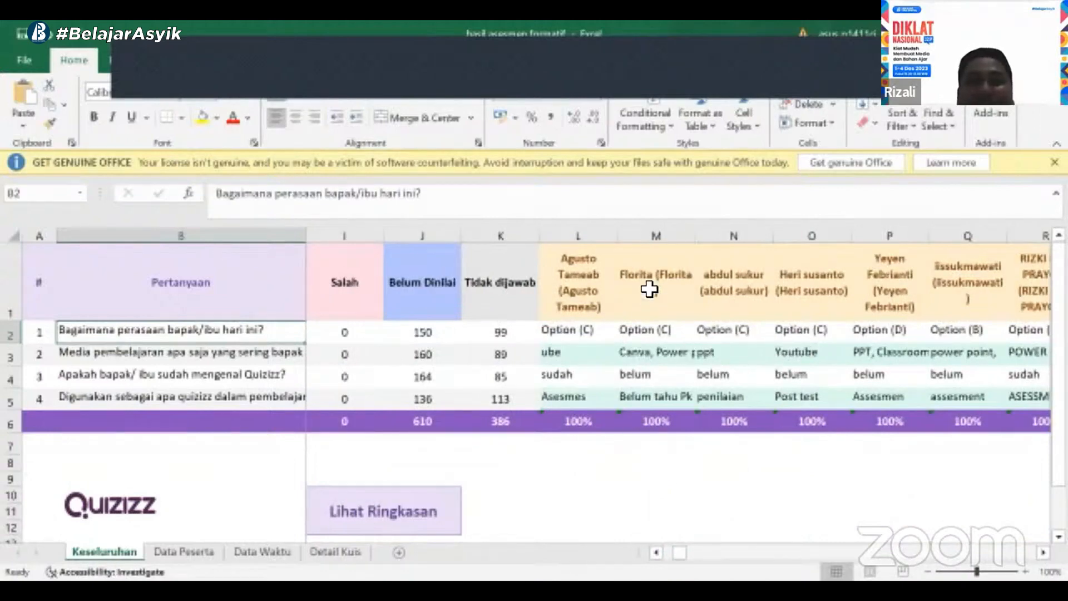
pyautogui.click(642, 355)
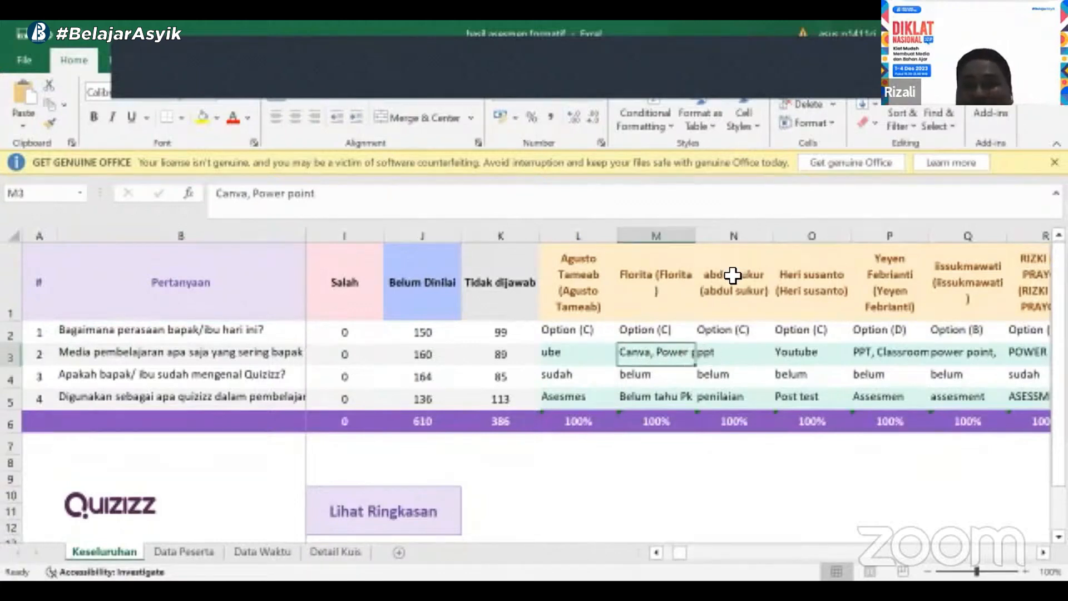
pyautogui.click(716, 359)
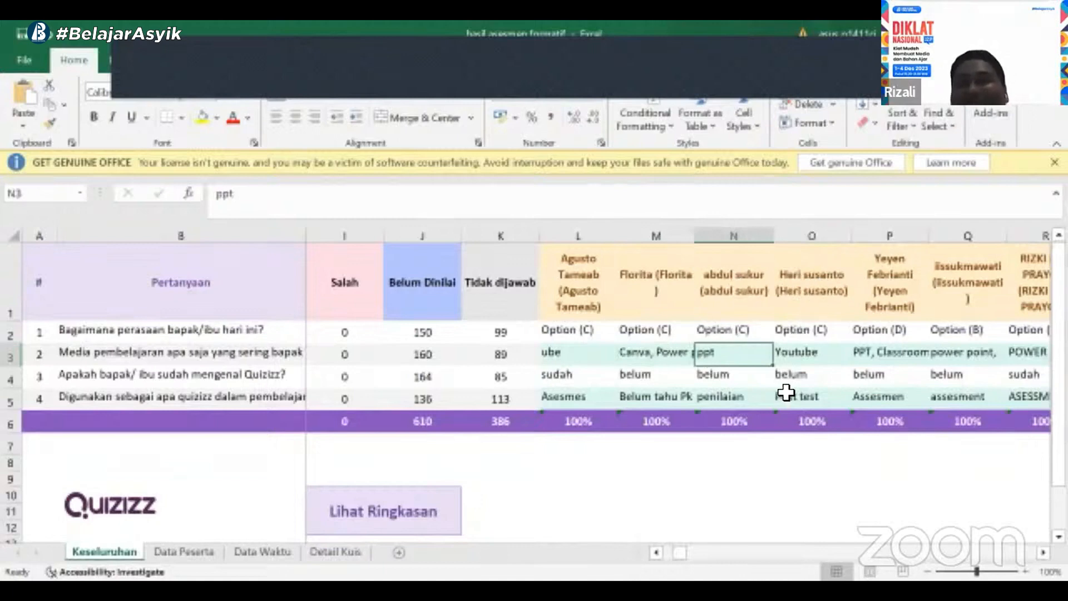
pyautogui.click(799, 359)
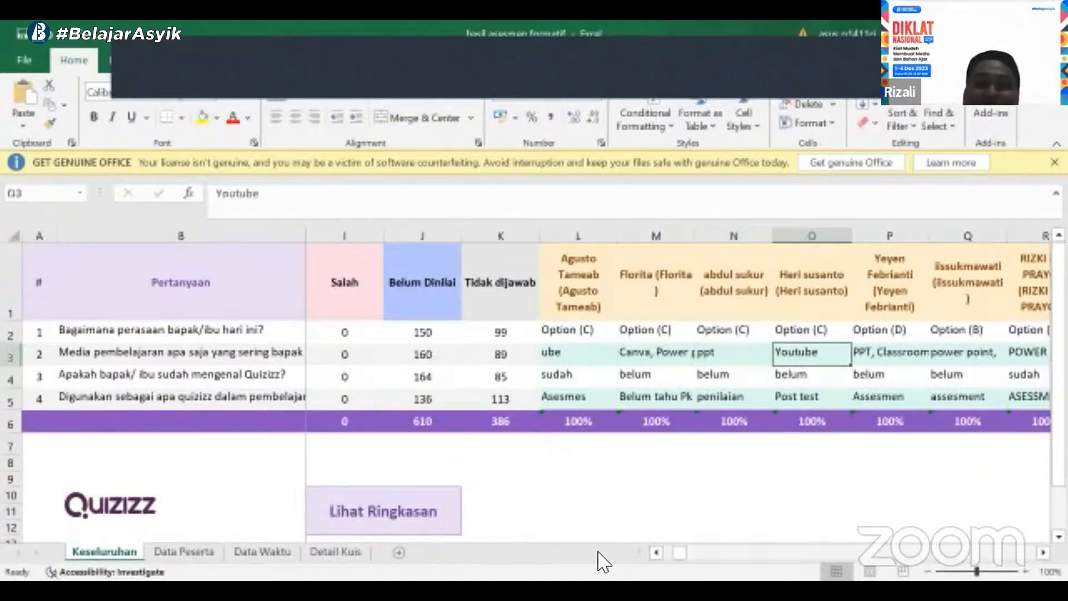
pyautogui.moveTo(680, 553); pyautogui.dragTo(634, 528)
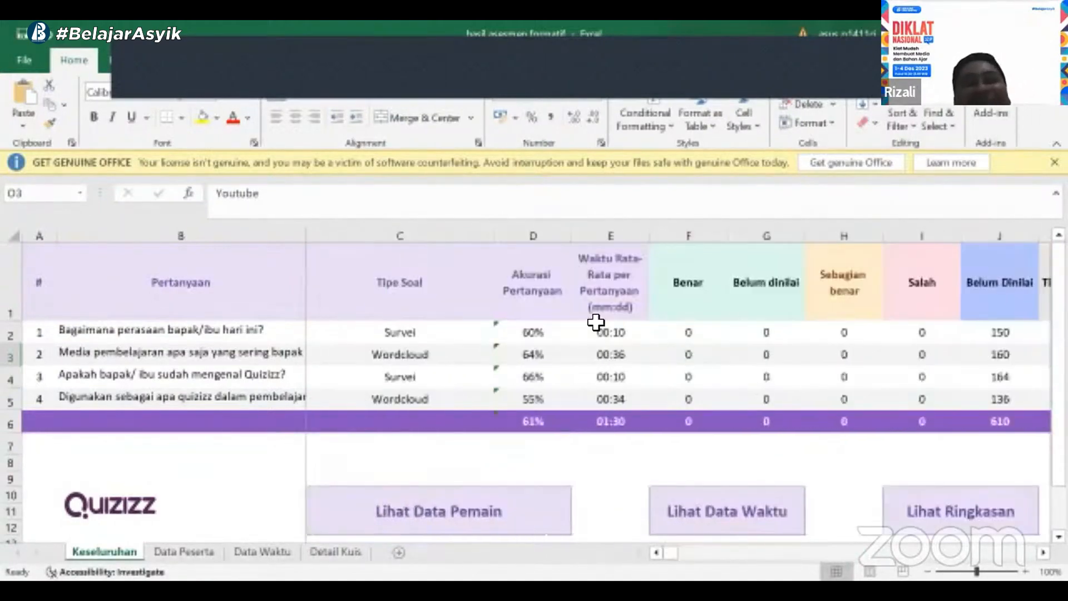
pyautogui.keyDown('ctrl'); pyautogui.scroll(-3, 596, 322); pyautogui.keyUp('ctrl')
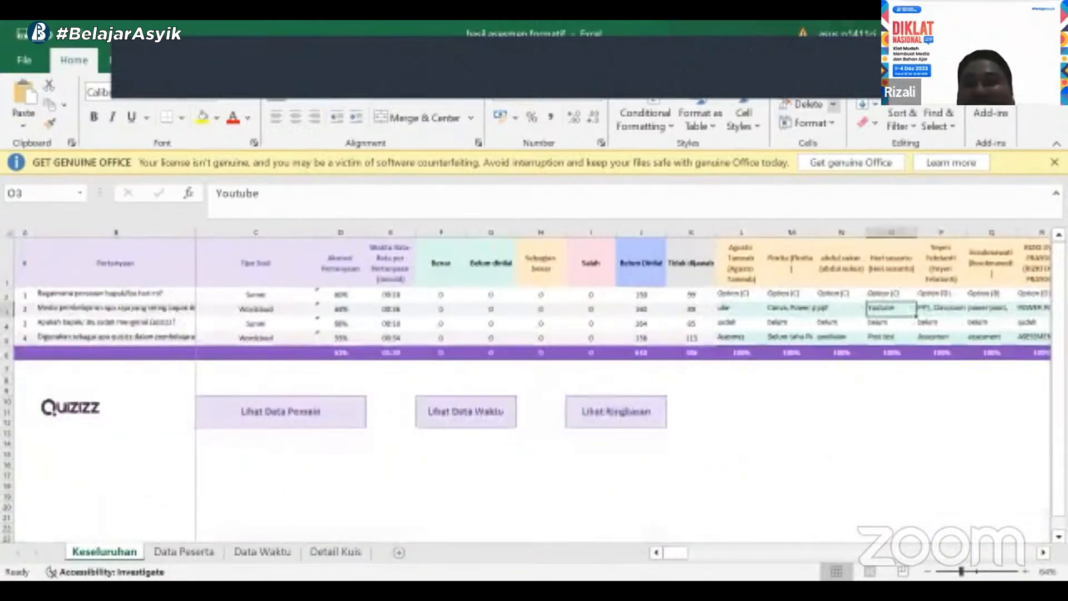